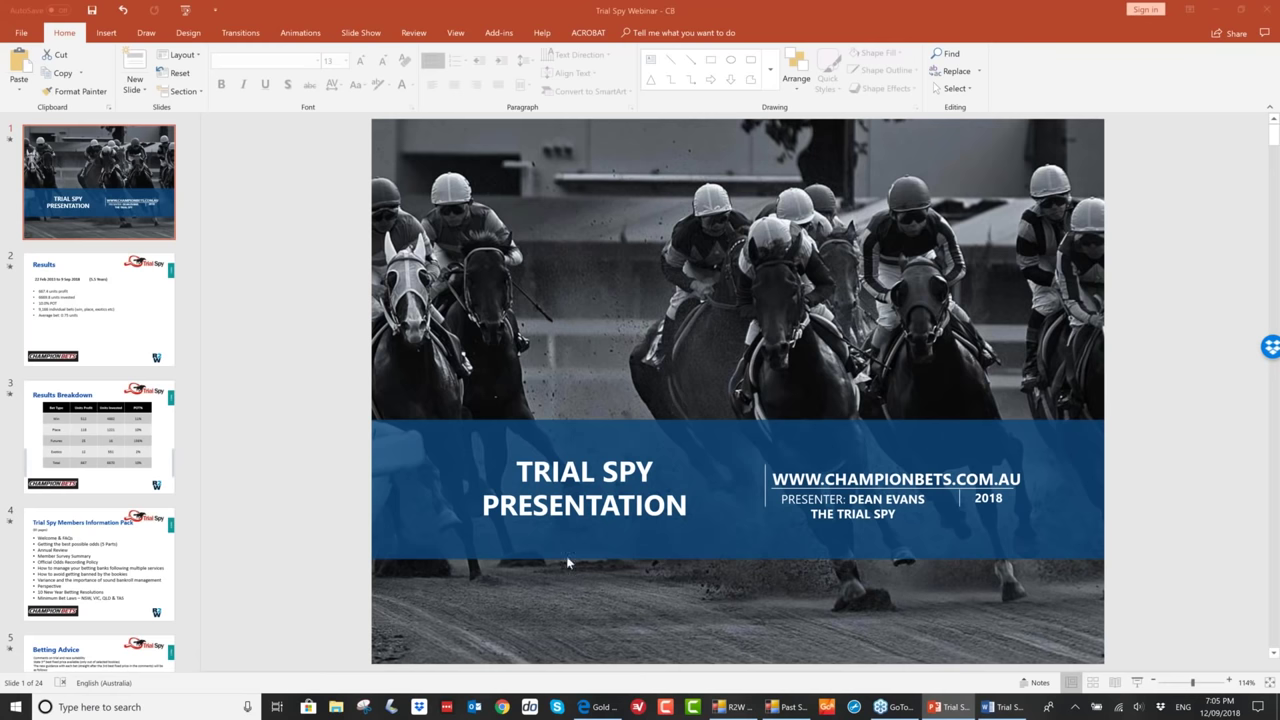
# - Switch from PowerPoint to the browser showing Gold Sun's Racing Queensland form page
pyautogui.moveTo(595, 706)
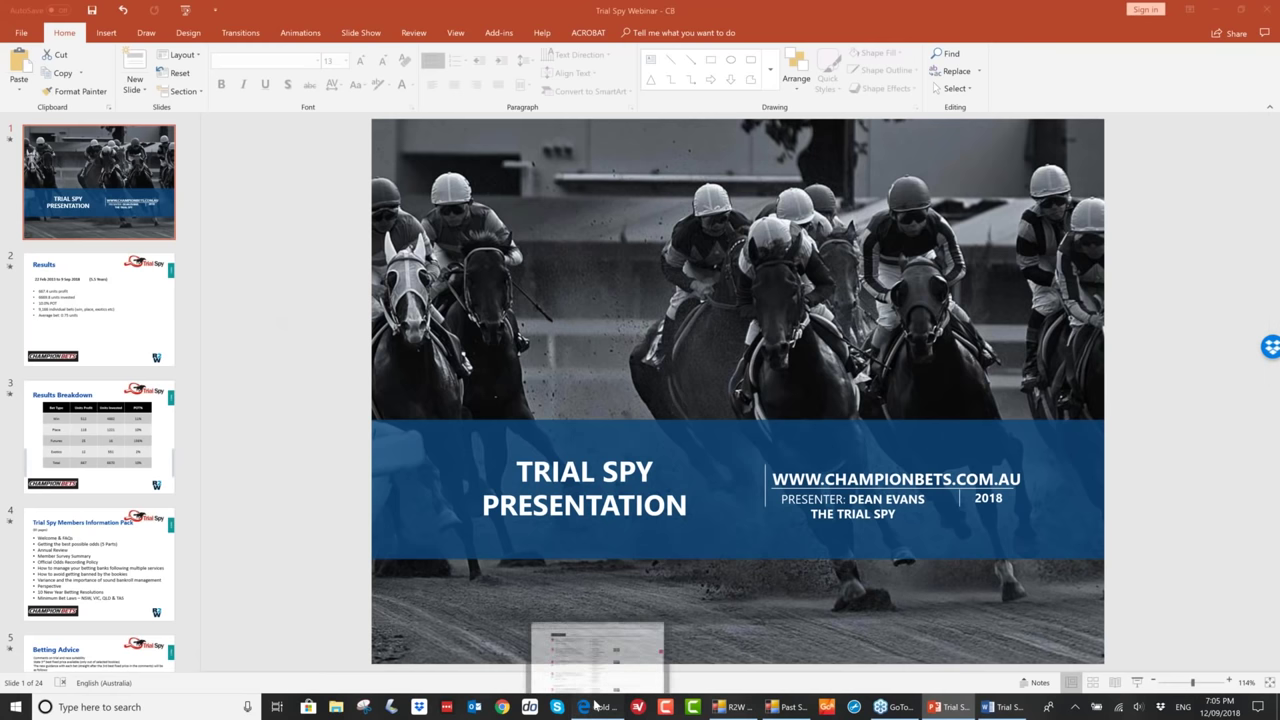
pyautogui.click(595, 706)
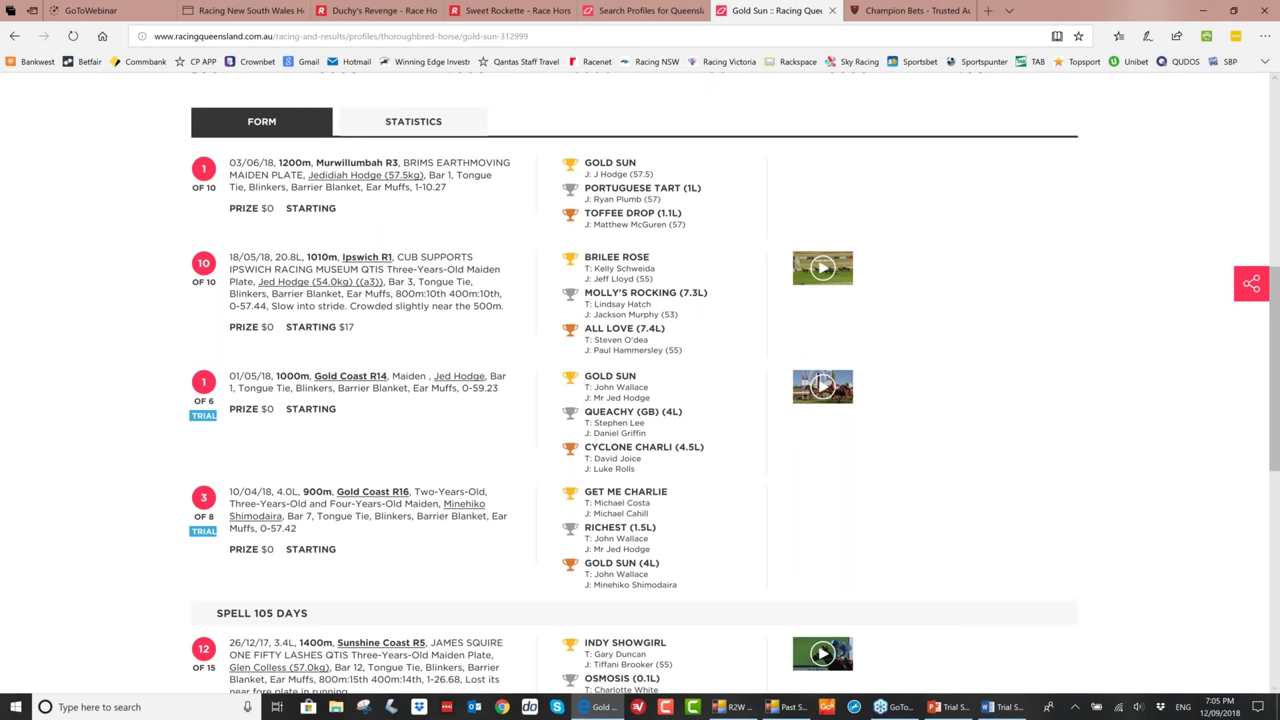
pyautogui.click(785, 707)
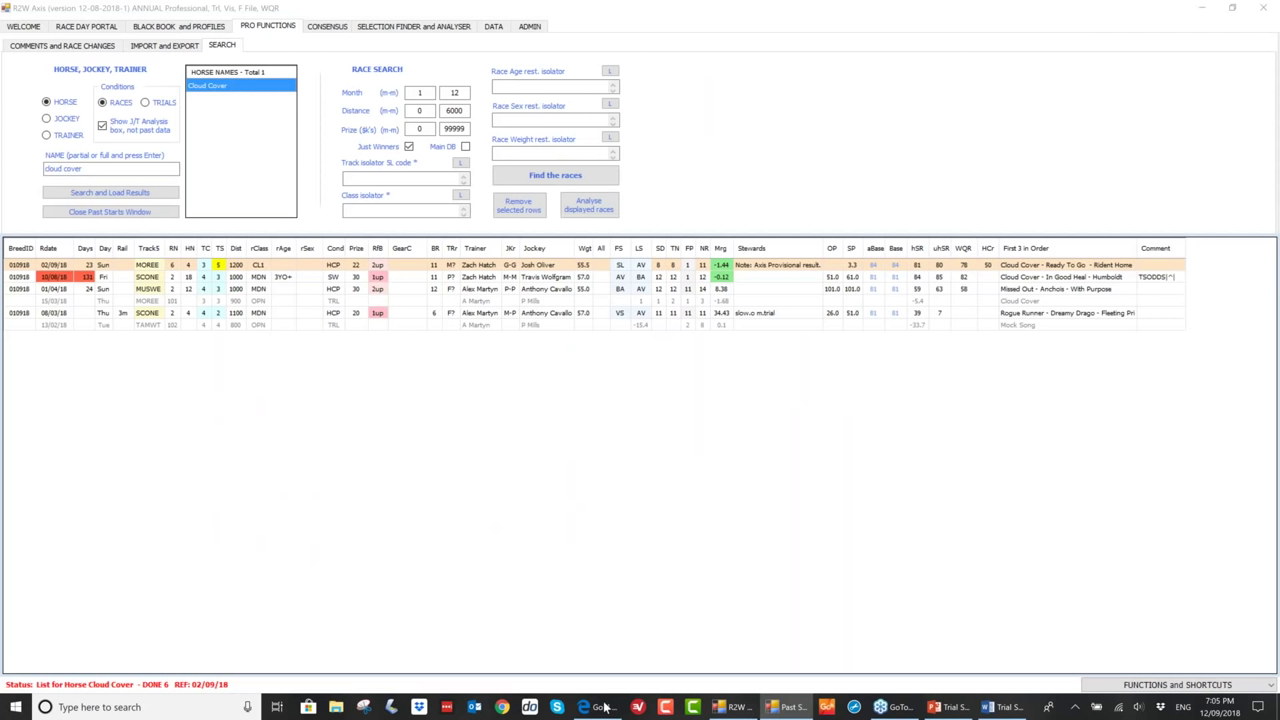
pyautogui.click(604, 707)
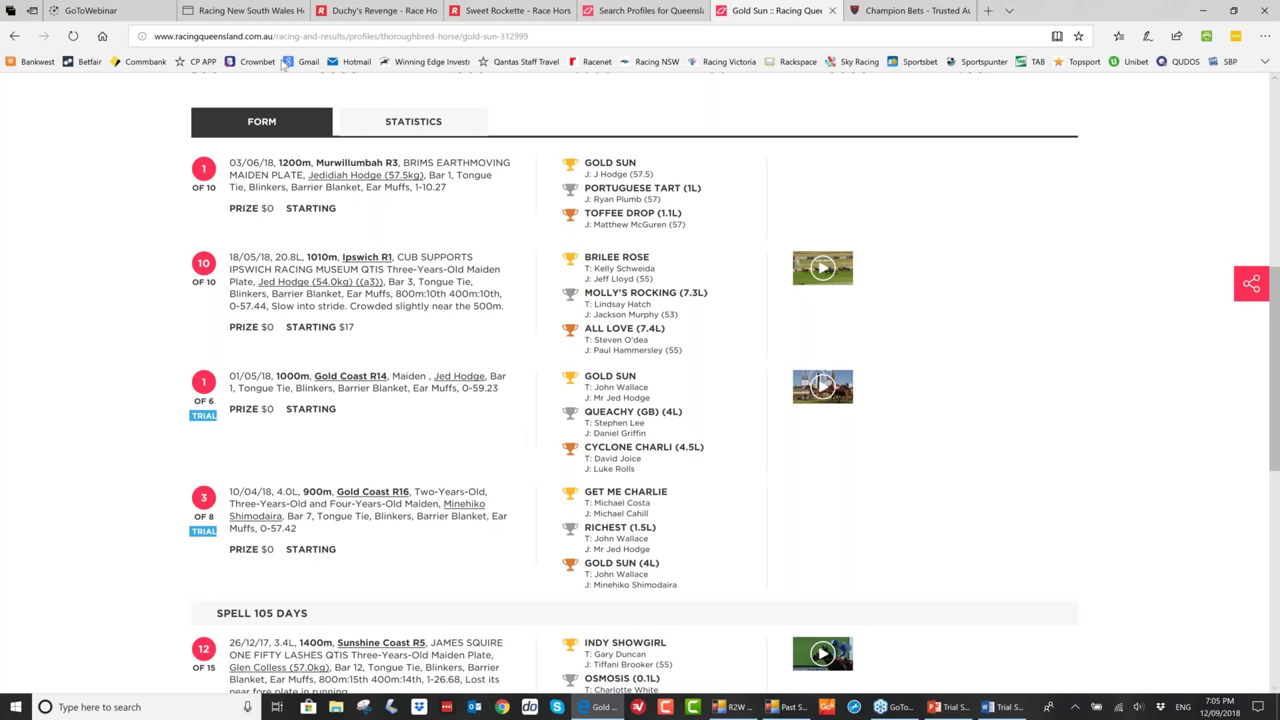
pyautogui.click(263, 11)
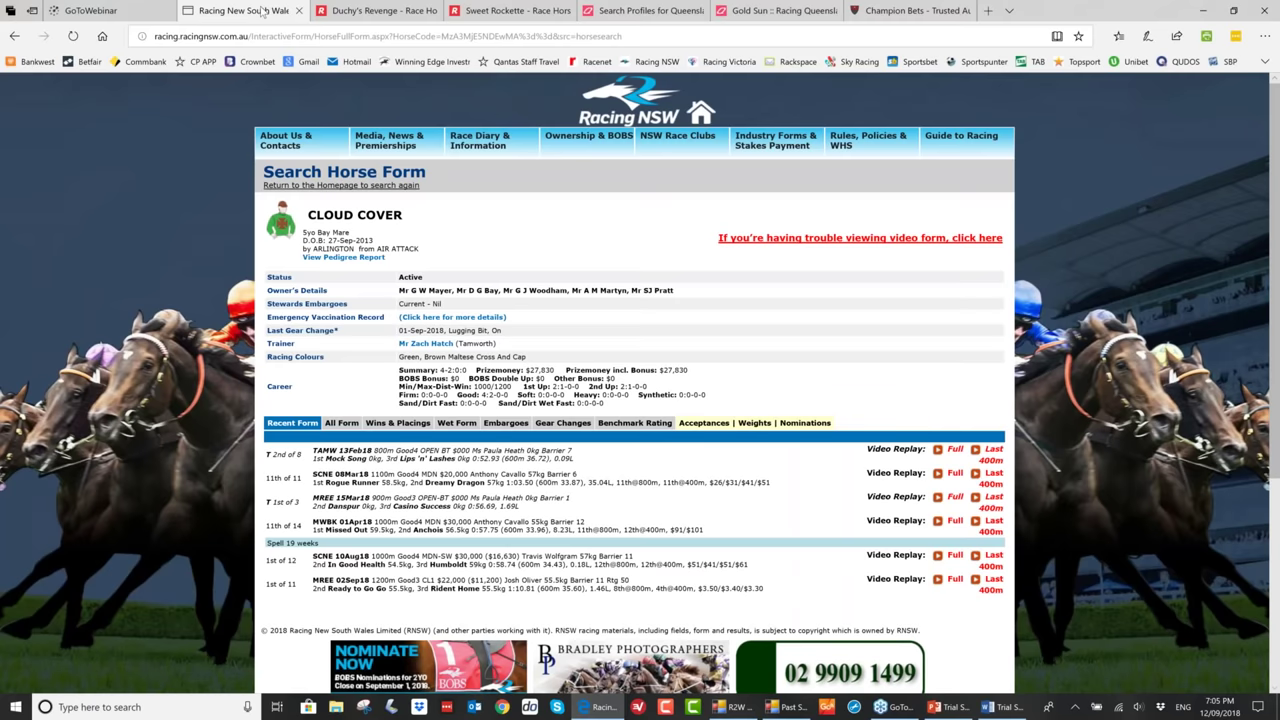
# - Compare the Duchy's Revenge and Cloud Cover form pages, then show Sweet Rockette's form page
pyautogui.hotkey('ctrl', 'Tab')
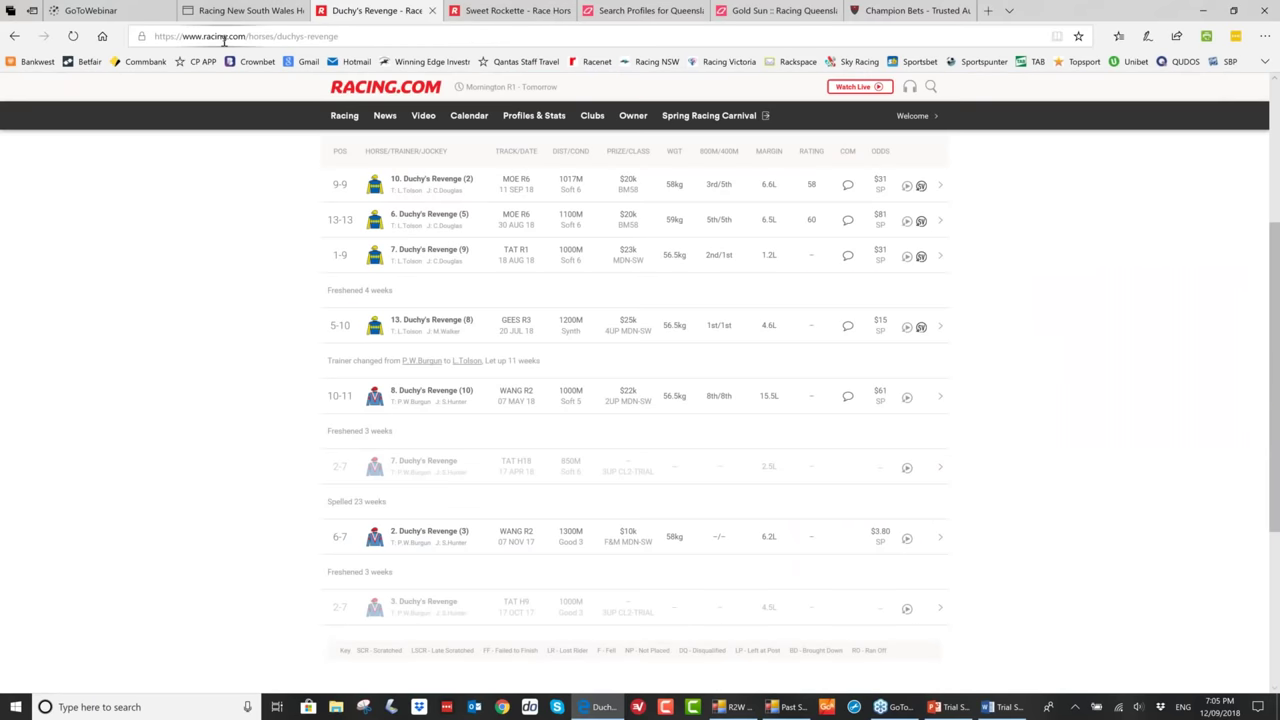
pyautogui.hotkey('ctrl', 'shift', 'Tab')
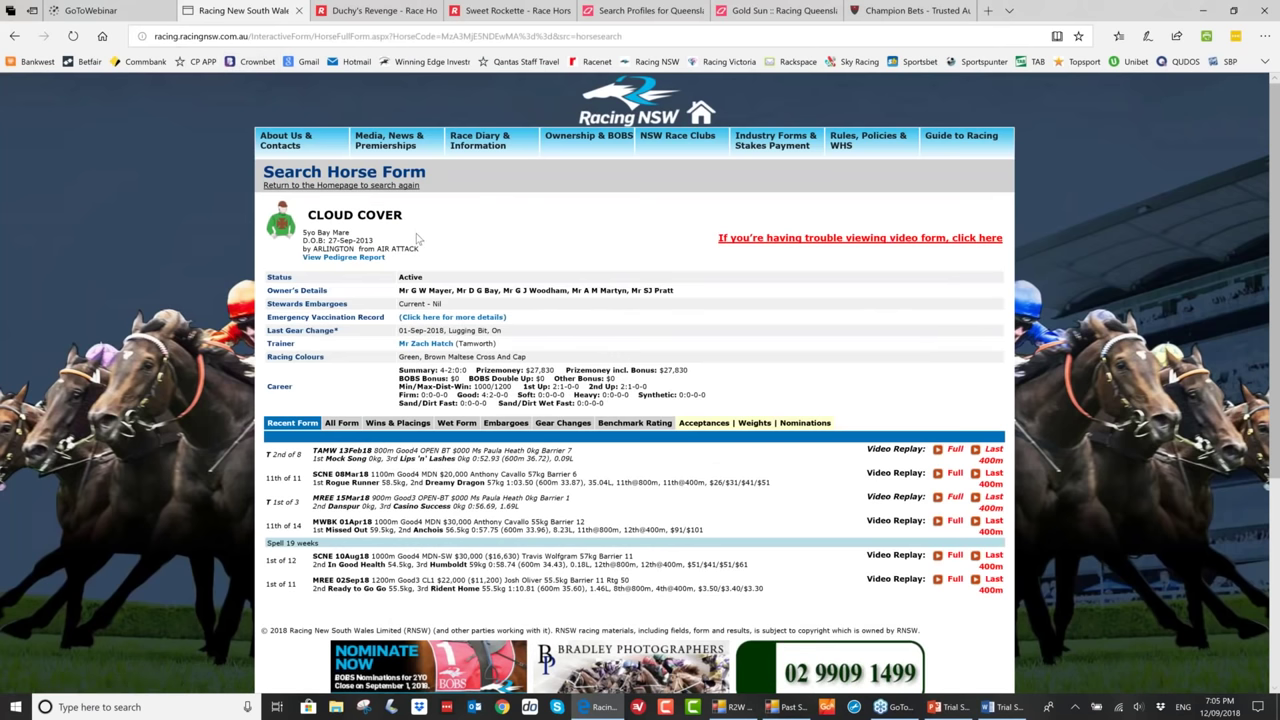
pyautogui.click(367, 12)
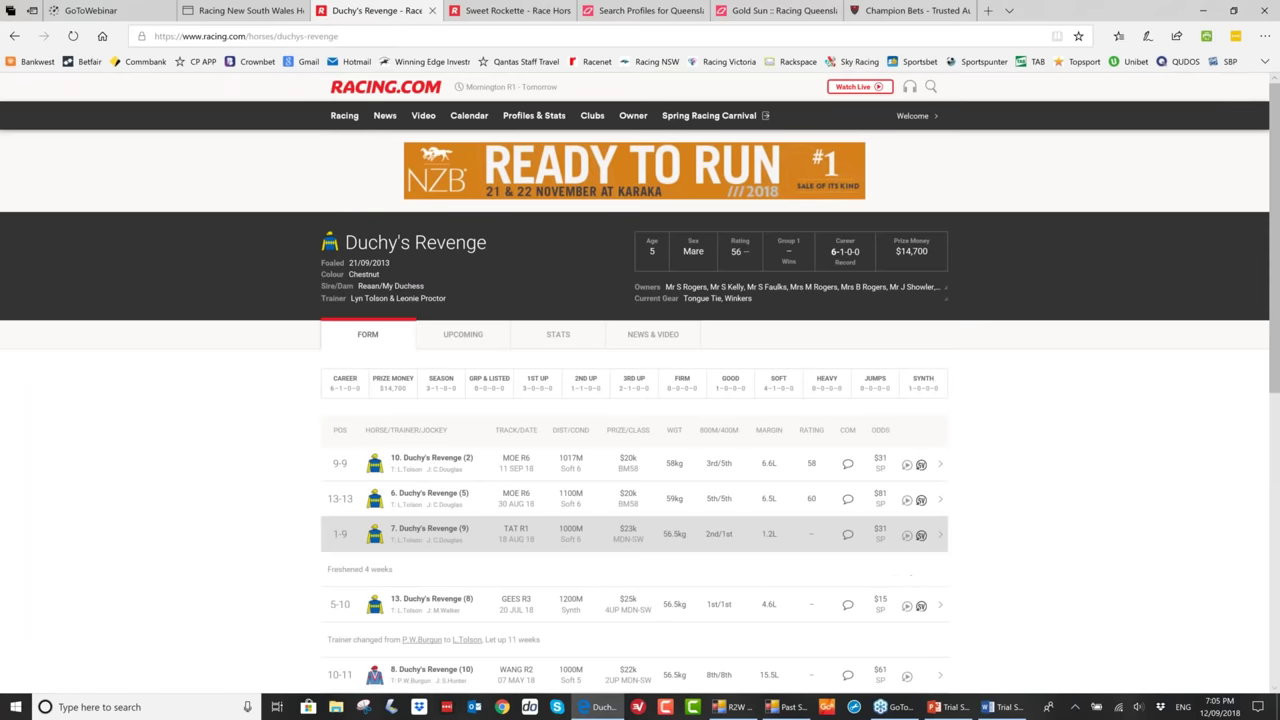
pyautogui.click(930, 87)
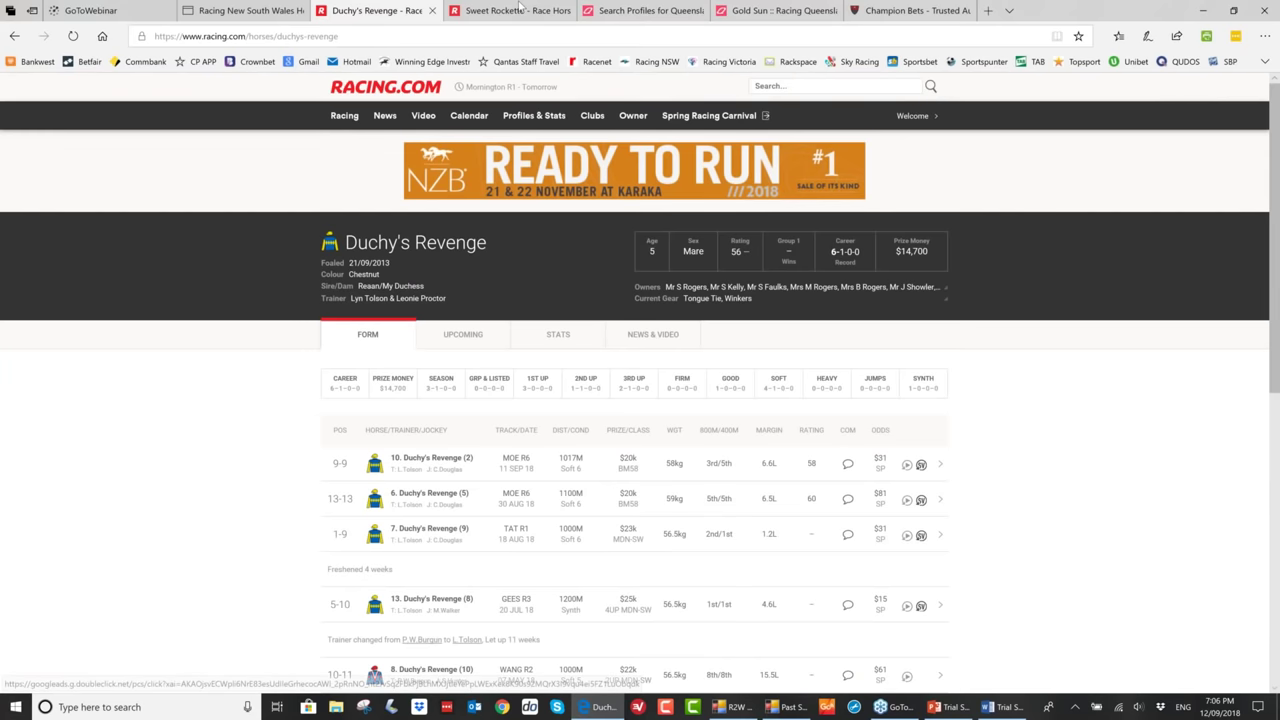
pyautogui.click(519, 10)
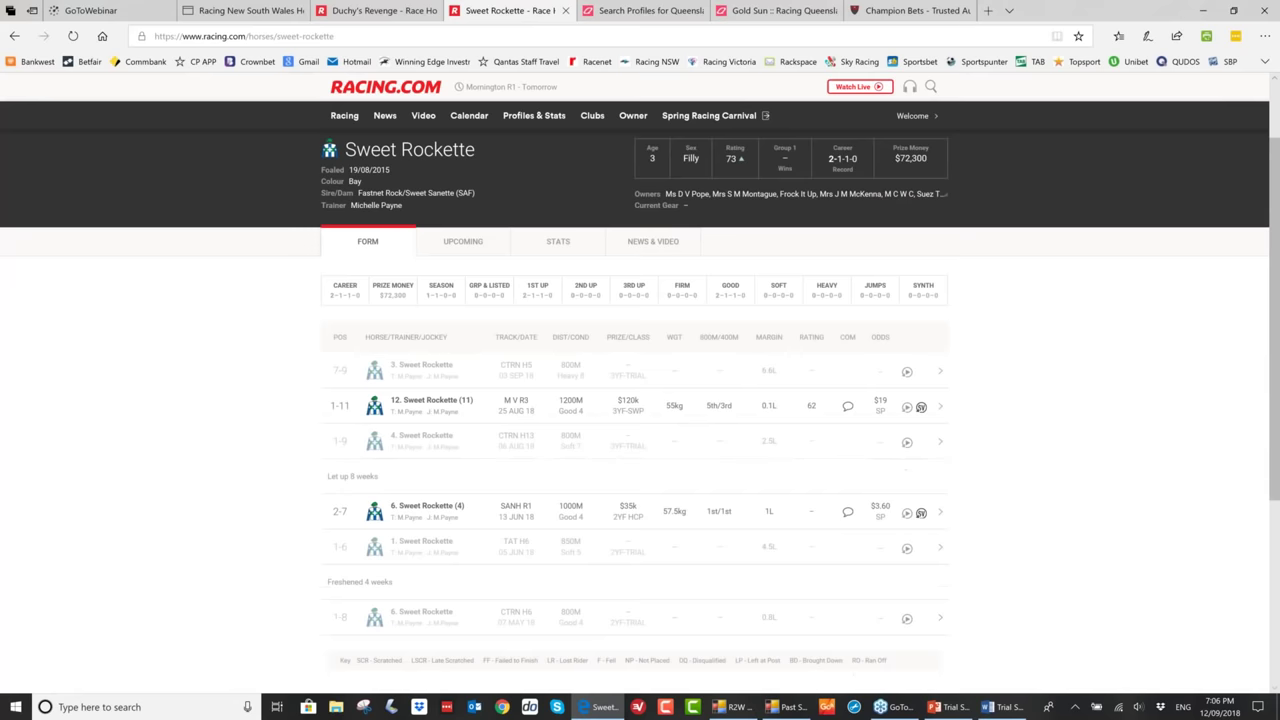
# - Move from the profile search results to Gold Sun's form page, then return to the Trial Spy slides
pyautogui.hotkey('ctrl', 'Tab')
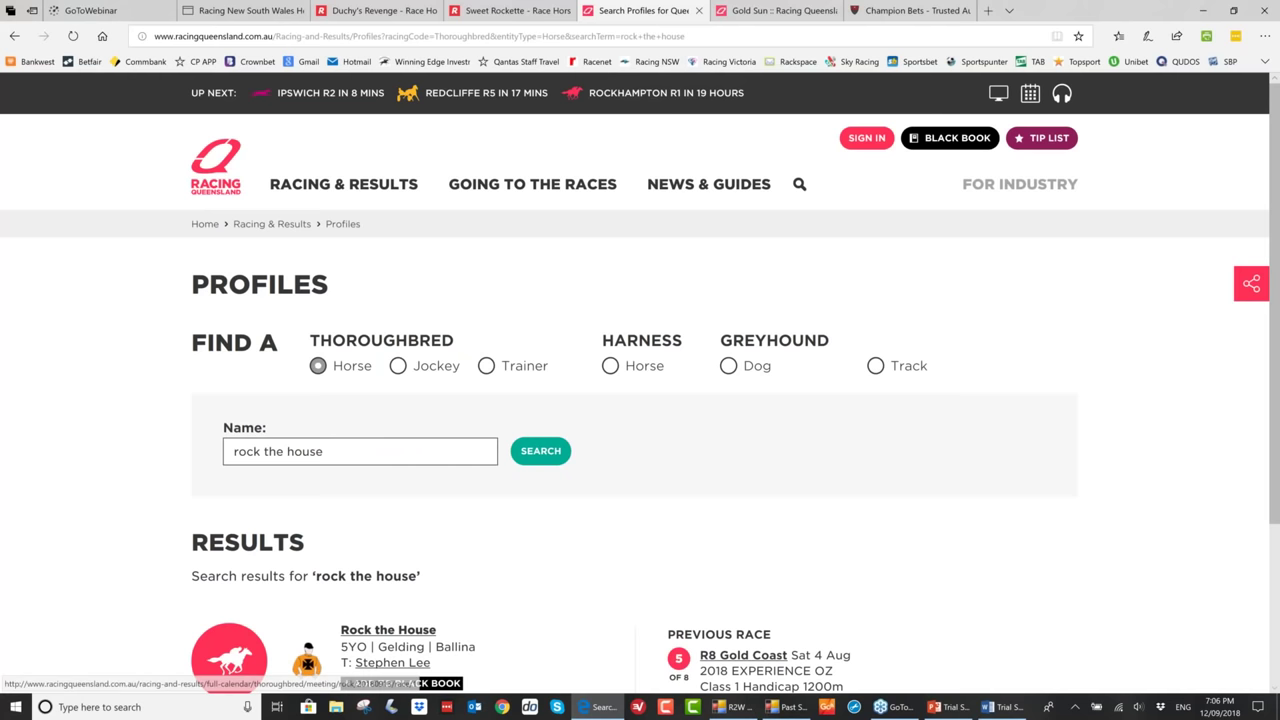
pyautogui.hotkey('ctrl', 'Tab')
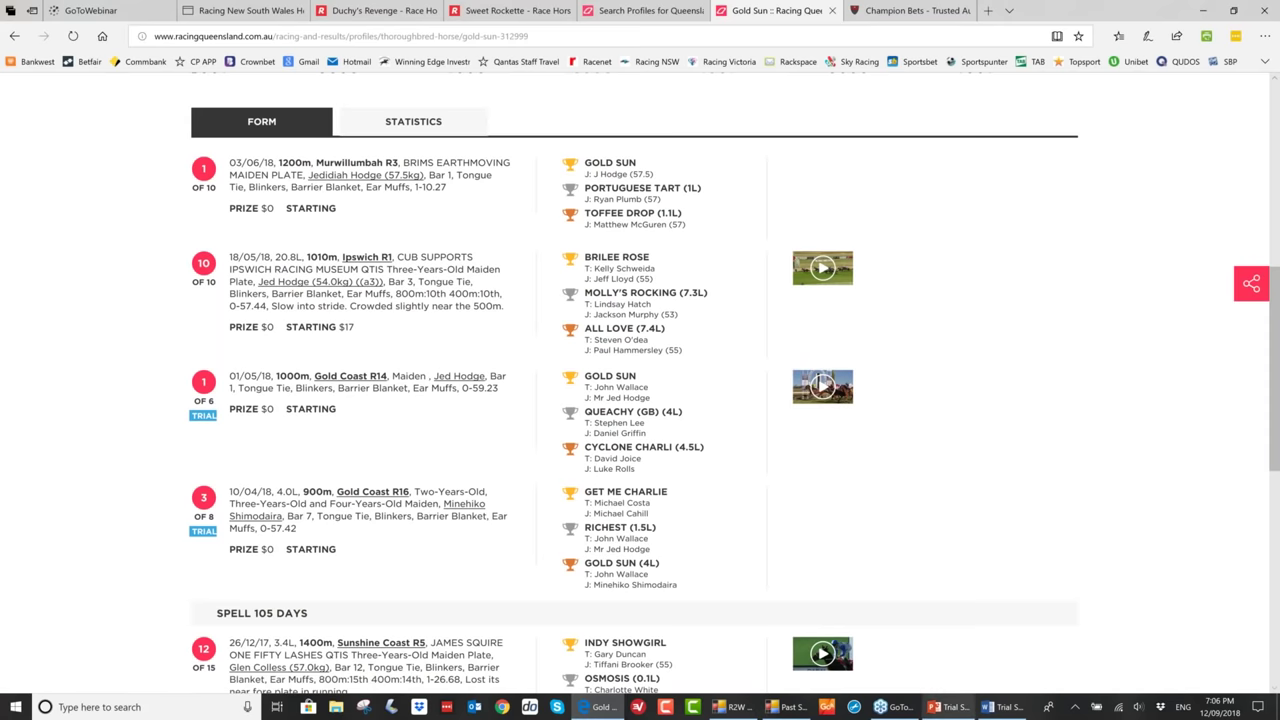
pyautogui.moveTo(943, 704)
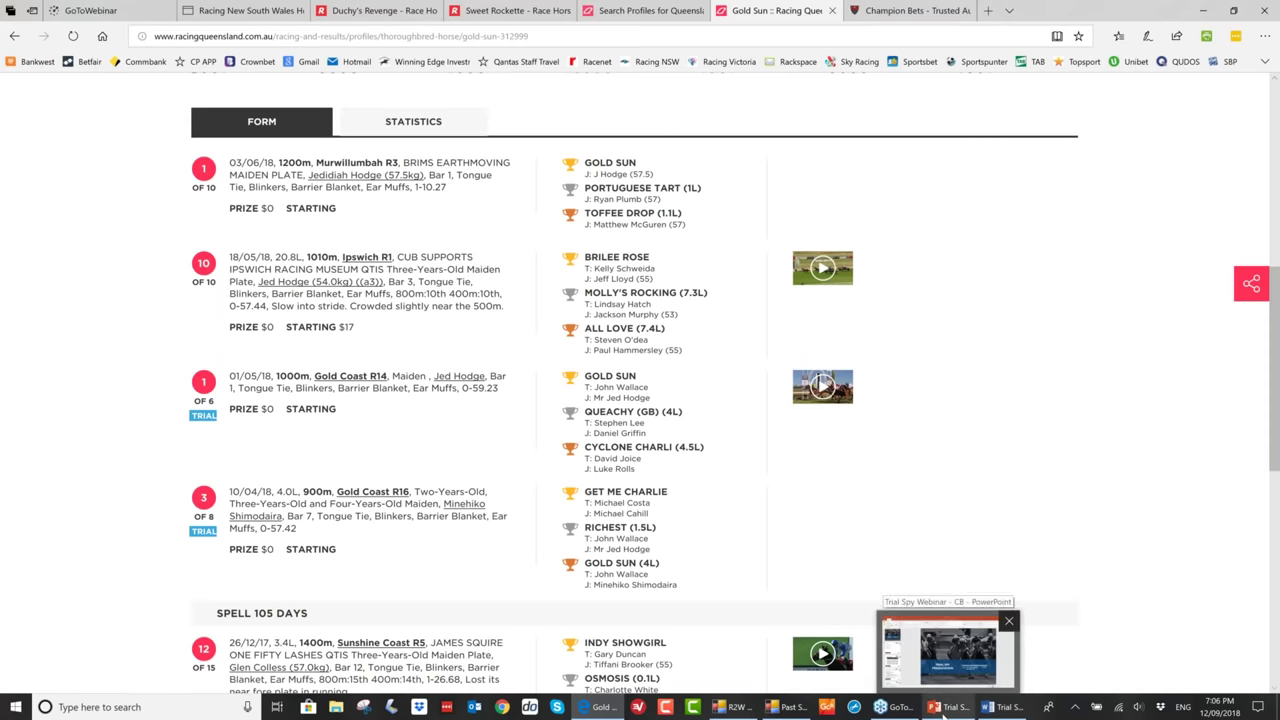
pyautogui.click(943, 713)
# - Bring the Trial Spy Webinar deck forward and start it as a slide show
pyautogui.click(943, 710)
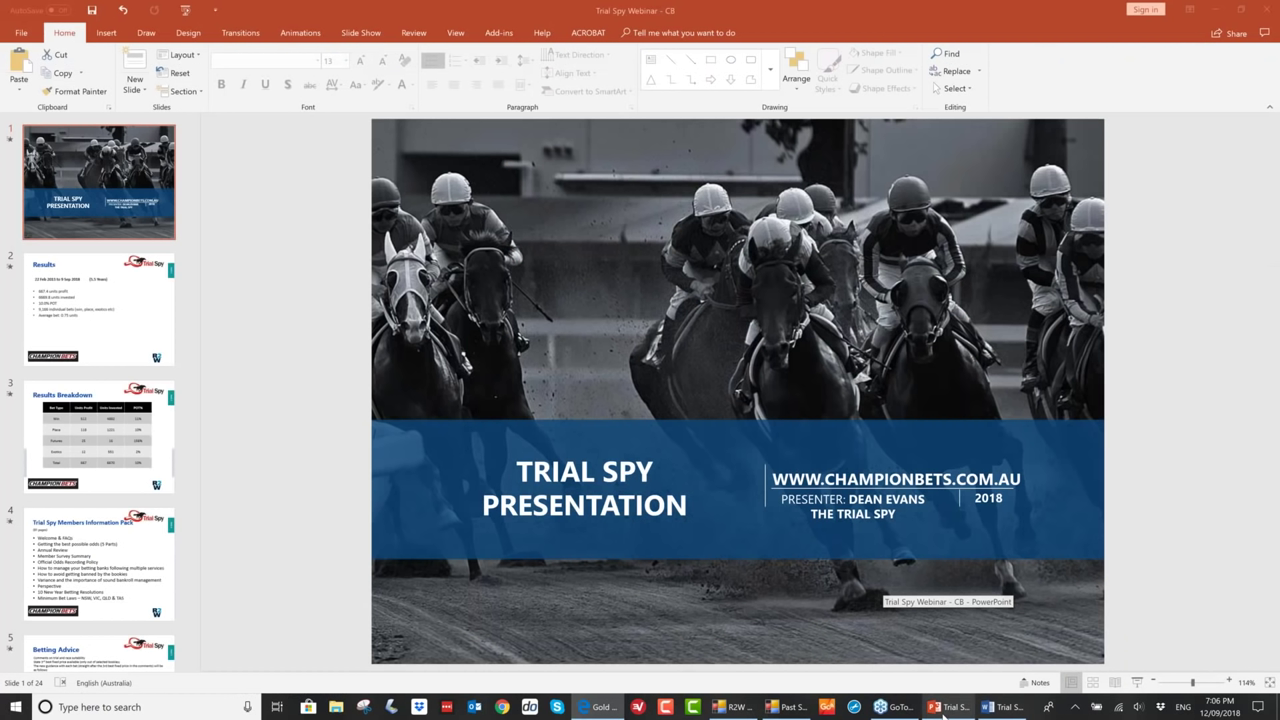
pyautogui.click(1139, 684)
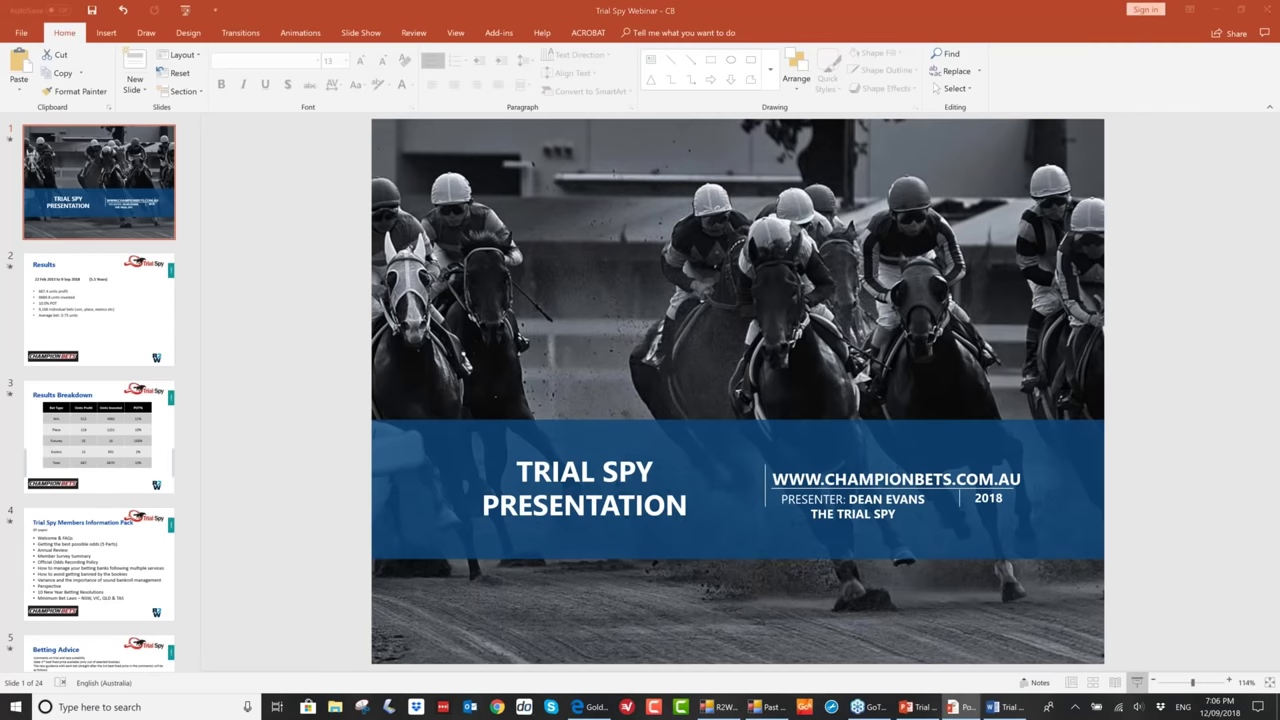
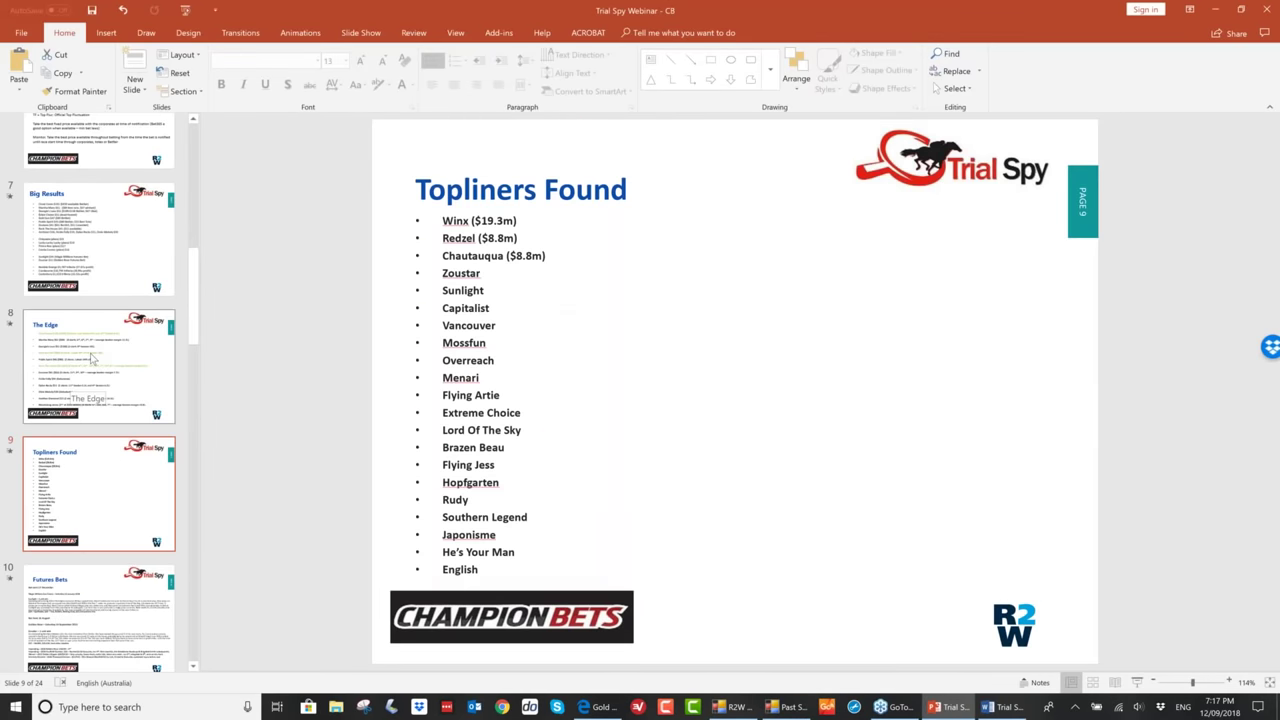
# - Step past slide 8, The Edge, to slide 9, 'Topliners Found', listing Winx, Redzel and Chautauqua
pyautogui.click(91, 357)
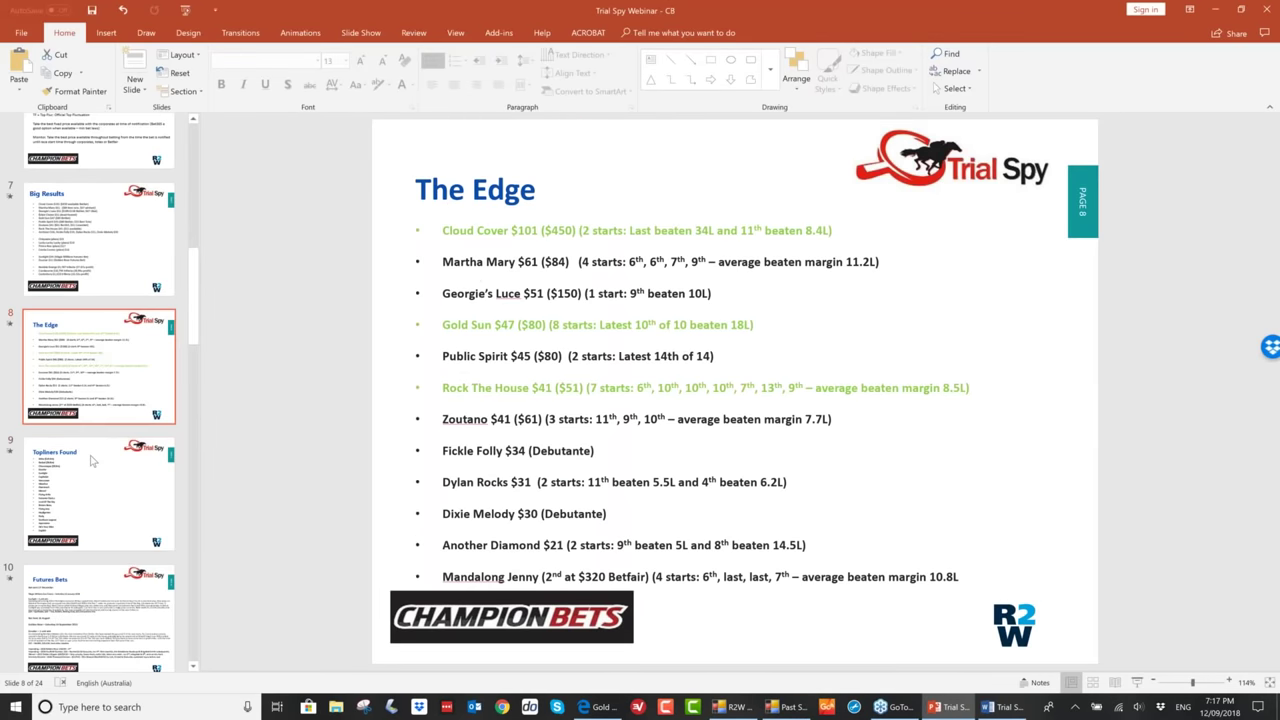
pyautogui.click(90, 476)
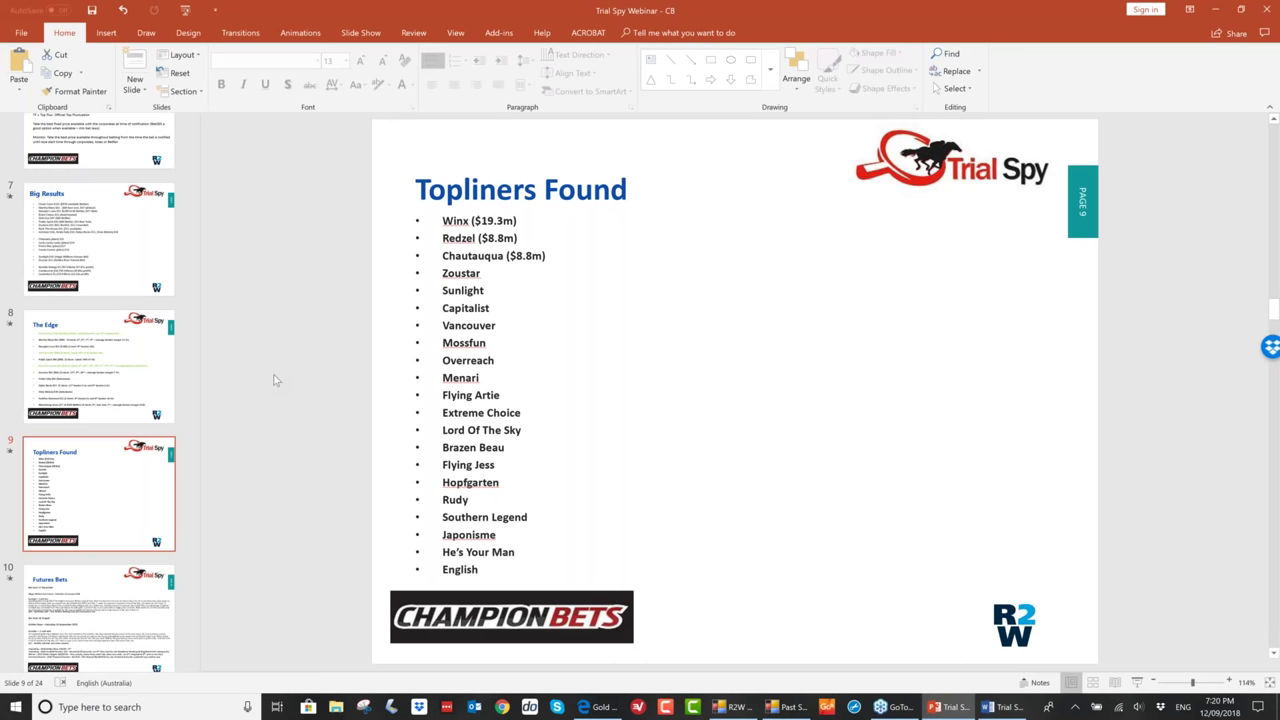
# - Return to slide 8, The Edge, then bring up Gold Sun's race form profile in the browser
pyautogui.click(114, 368)
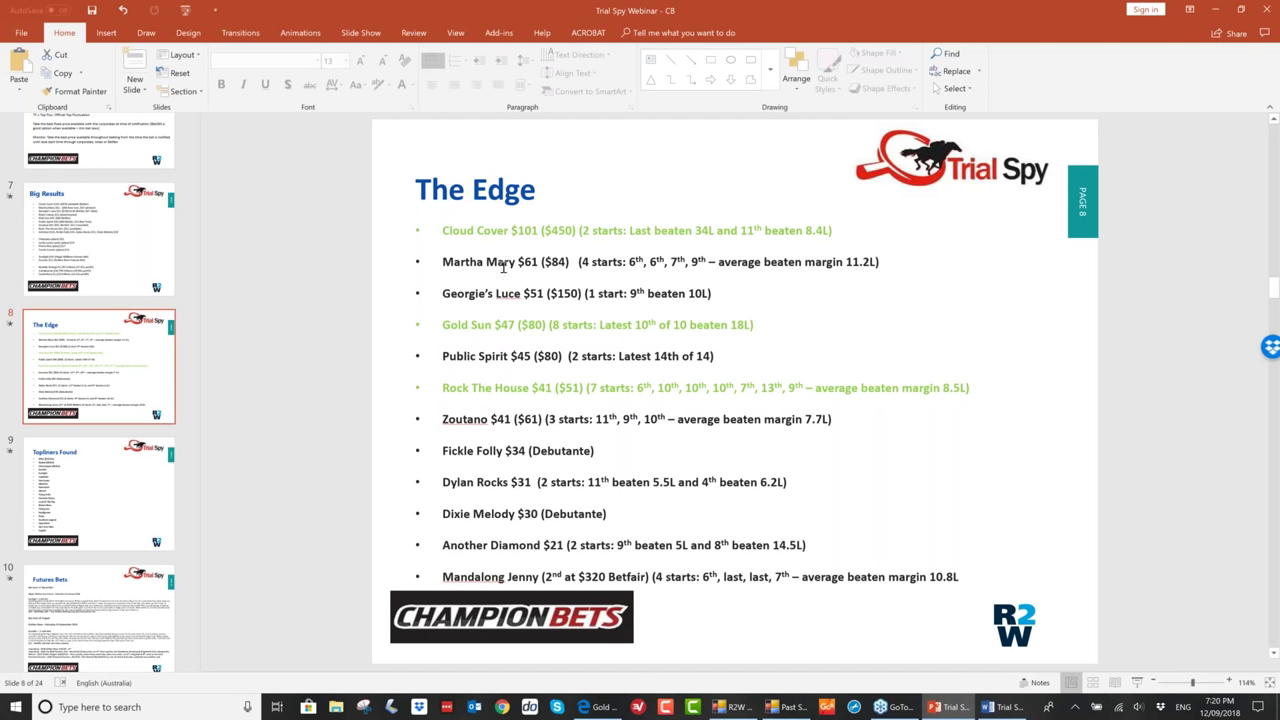
pyautogui.click(598, 707)
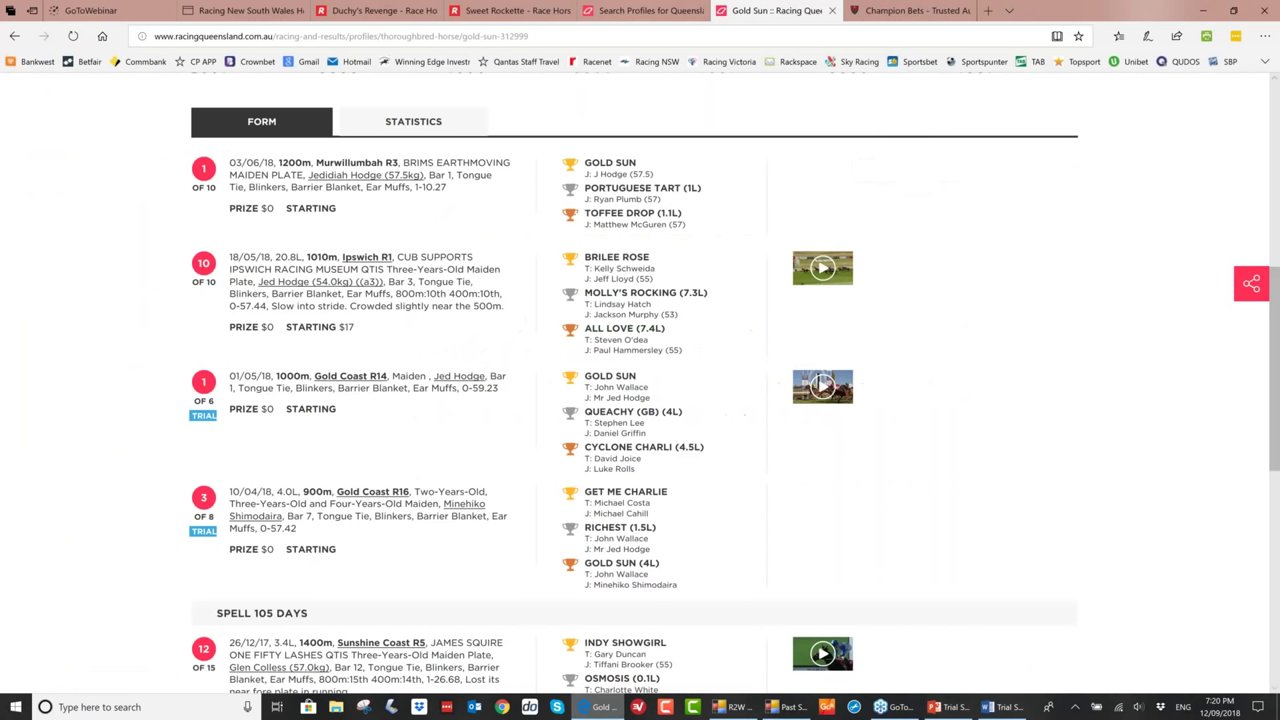
# - Show Cloud Cover's Racing NSW form page, then its past starts list in R2W Axis
pyautogui.click(258, 10)
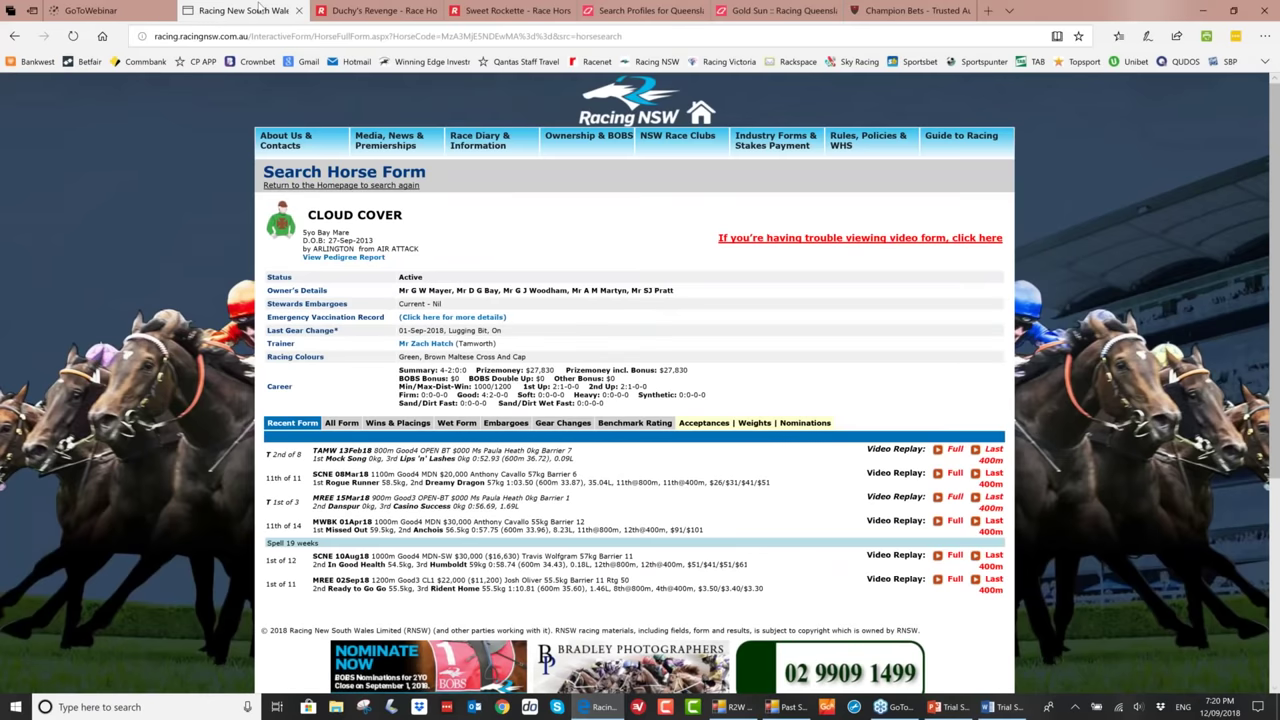
pyautogui.moveTo(408, 181)
pyautogui.click(786, 708)
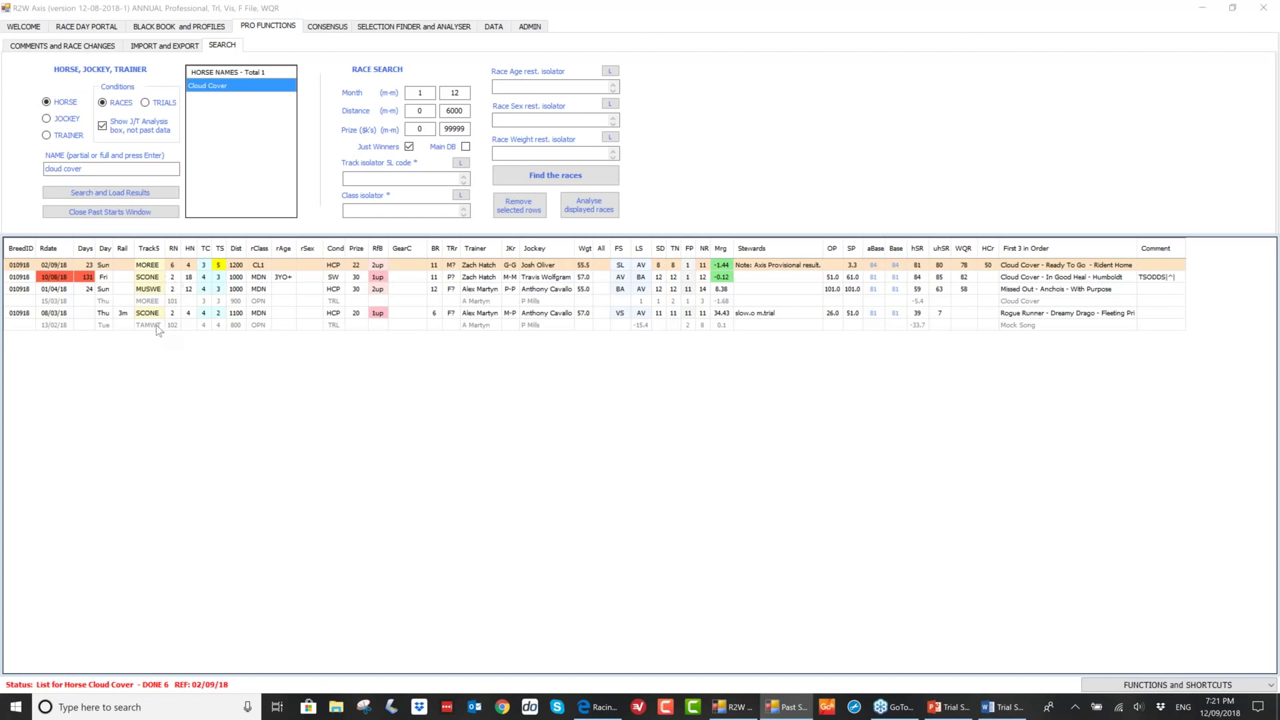
# - Open the Key Race field for Cloud Cover's 13/02/18 Tamworth trial and select winner Mock Song
pyautogui.click(157, 330)
pyautogui.doubleClick(157, 330)
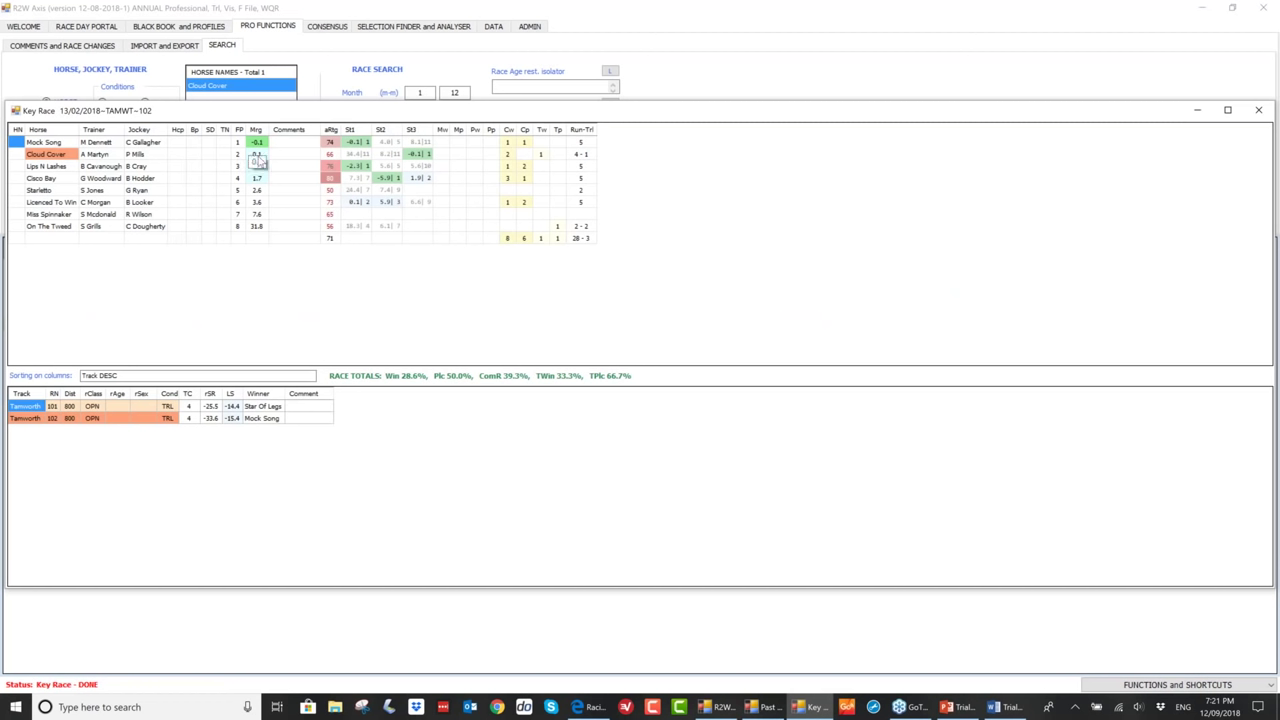
pyautogui.click(65, 146)
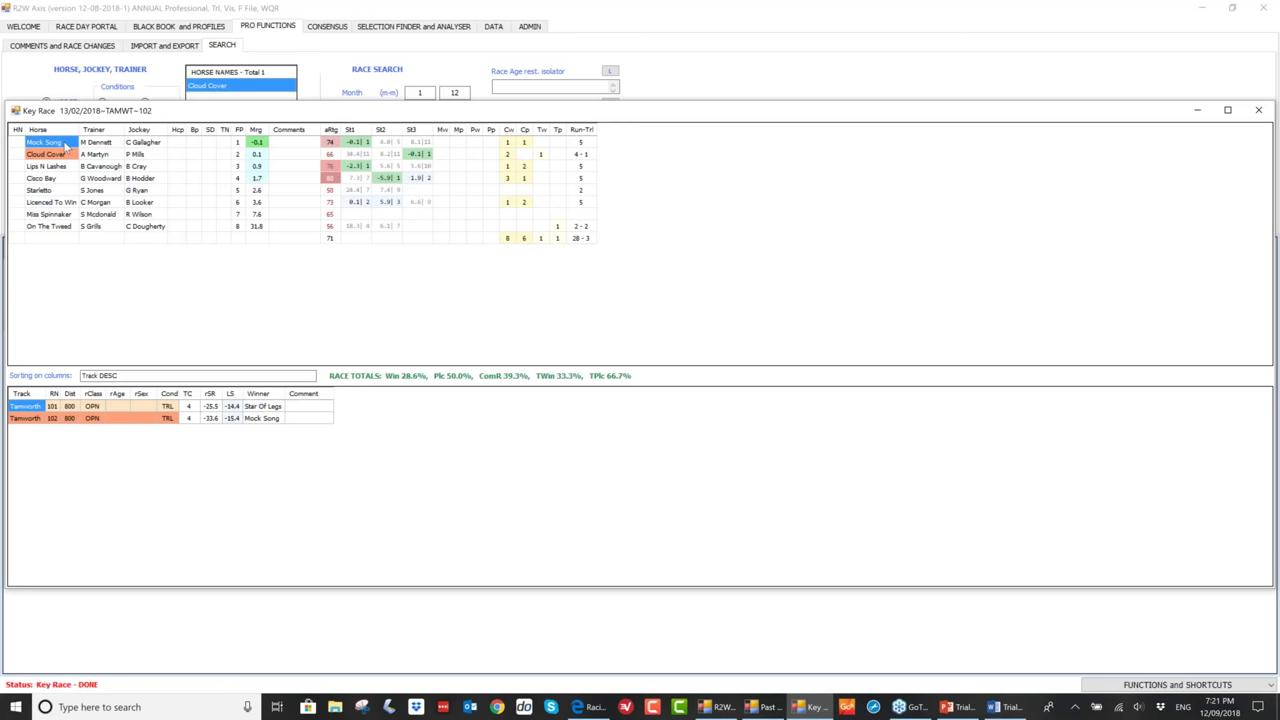
# - Review the past form of trial runners Mock Song, Lips N Lashes and Cisco Bay
pyautogui.doubleClick(65, 146)
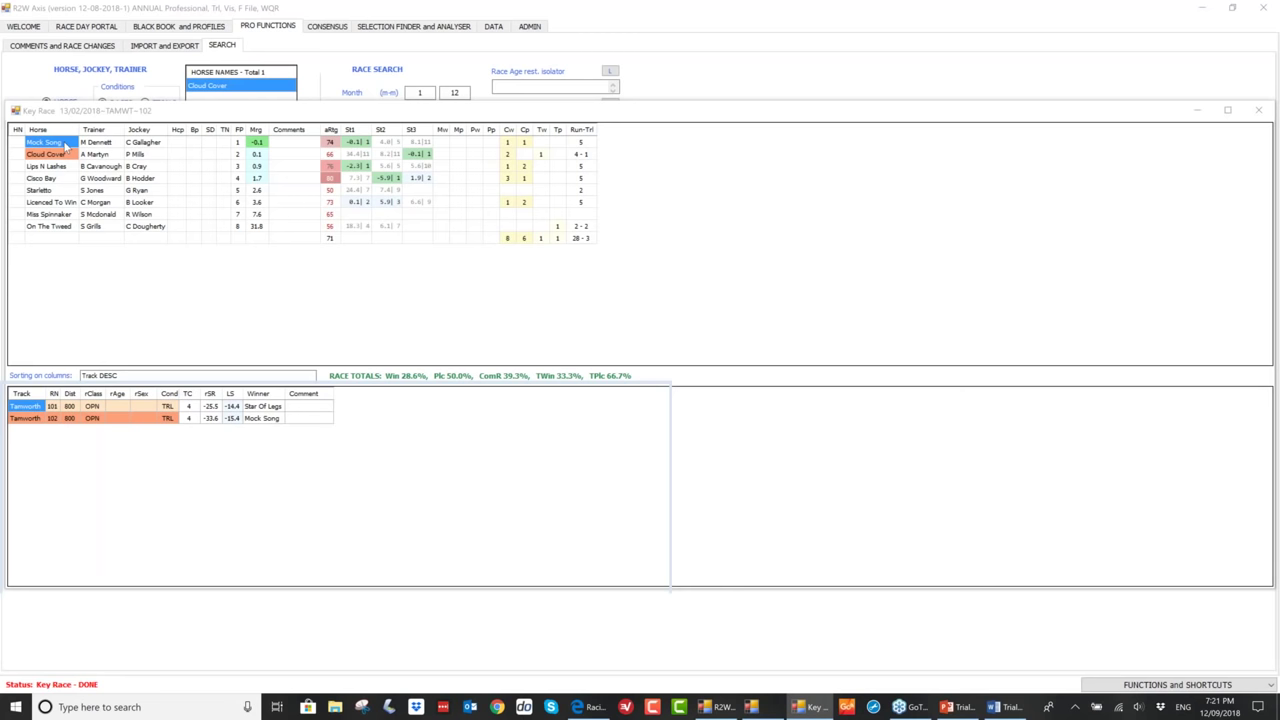
pyautogui.doubleClick(65, 146)
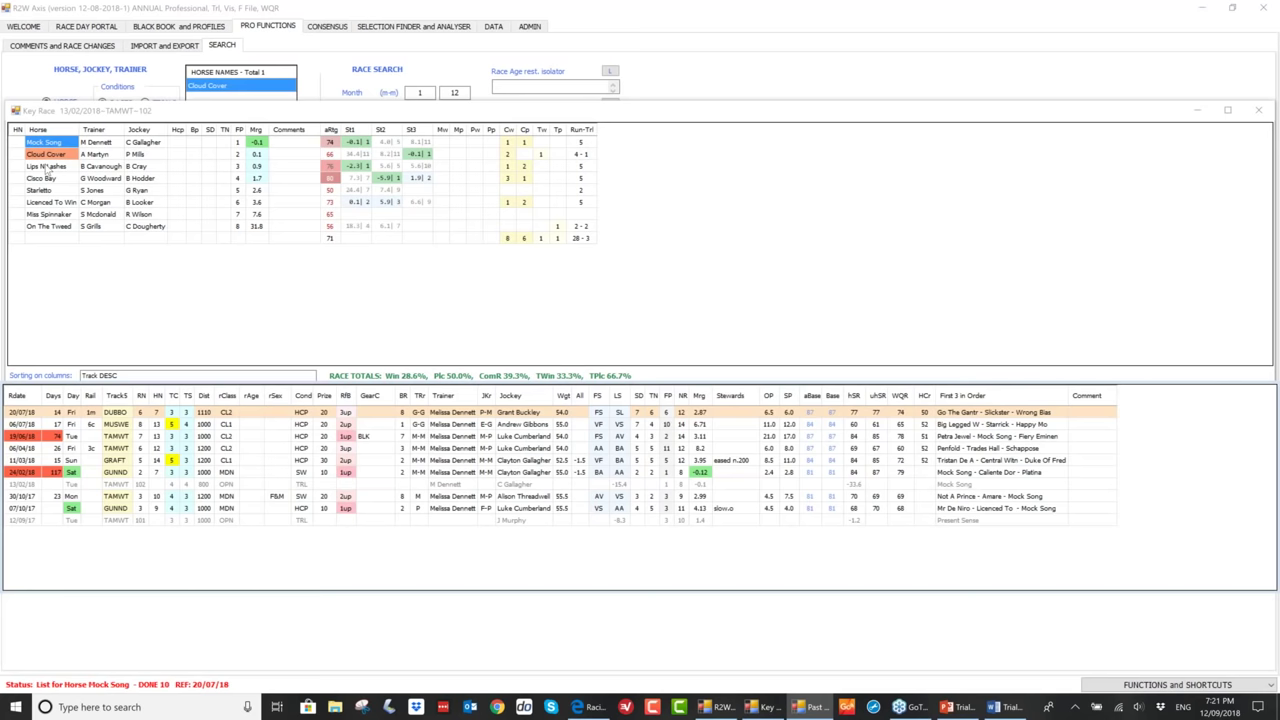
pyautogui.click(45, 167)
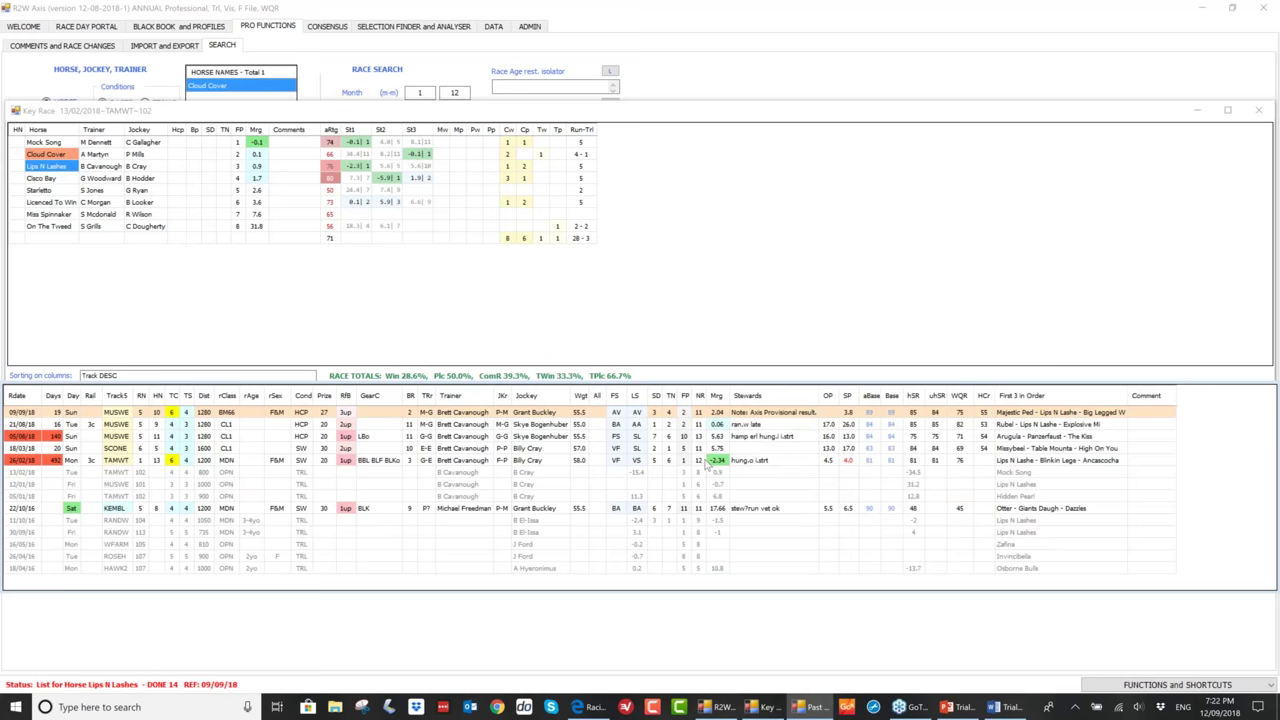
pyautogui.click(55, 177)
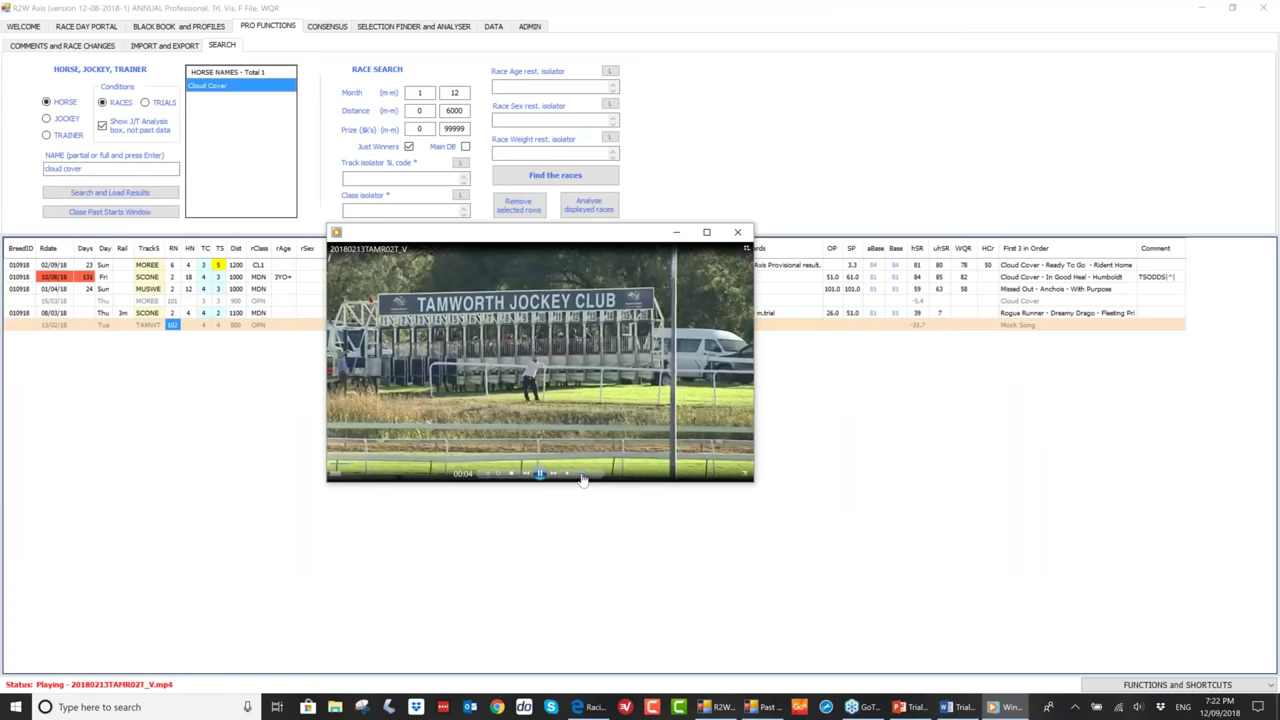
# - Play the Tamworth trial replay, pausing at 0:16 and skipping to 1:00, with the player moved clear of the table
pyautogui.click(583, 479)
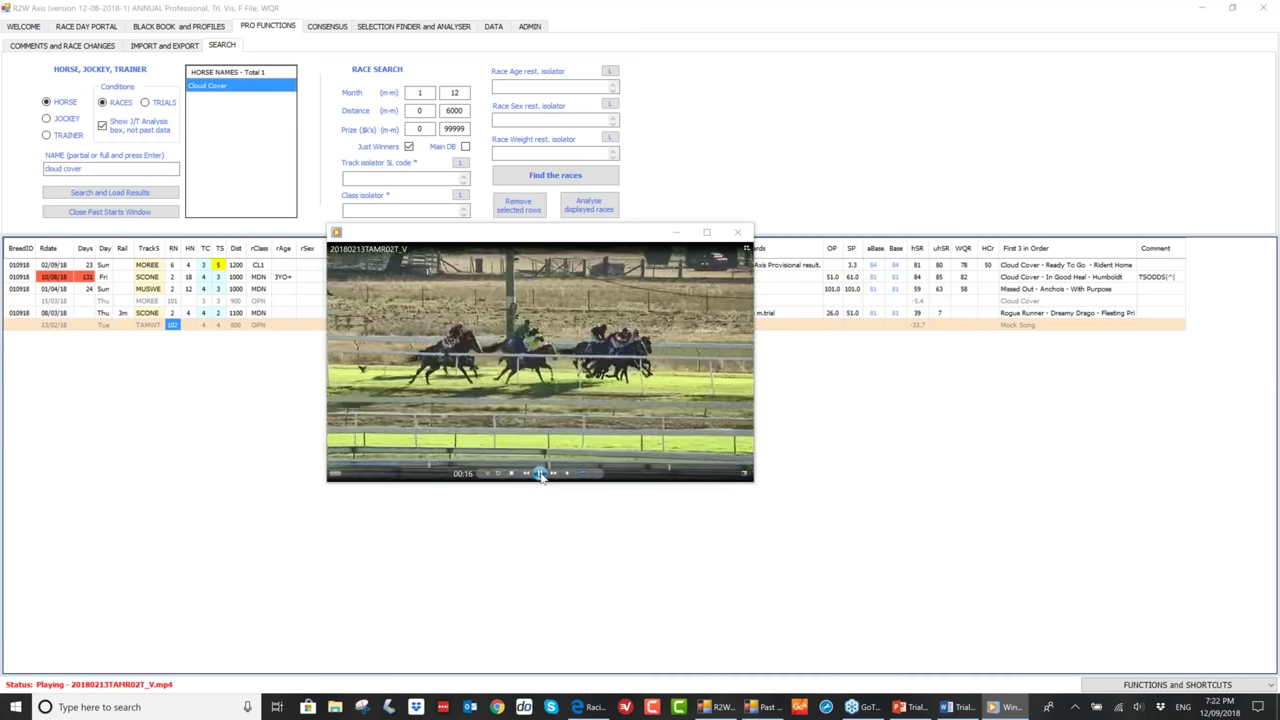
pyautogui.click(540, 474)
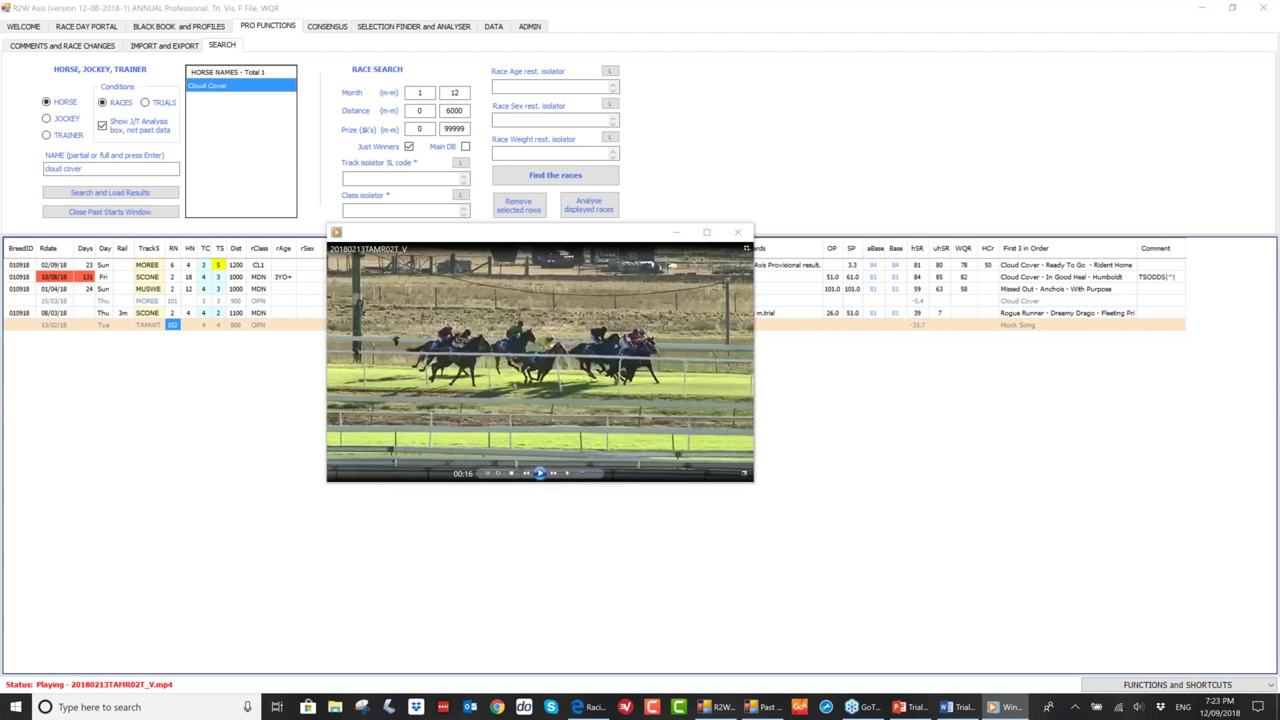
pyautogui.click(540, 474)
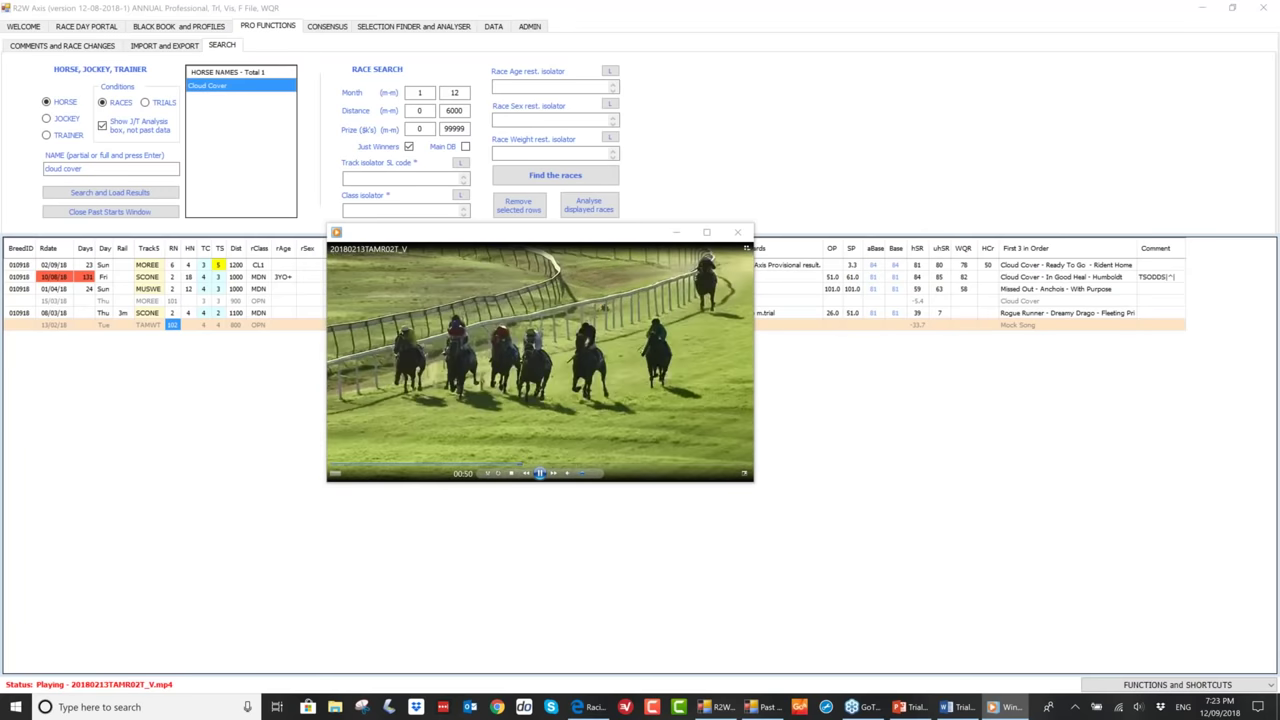
pyautogui.click(555, 472)
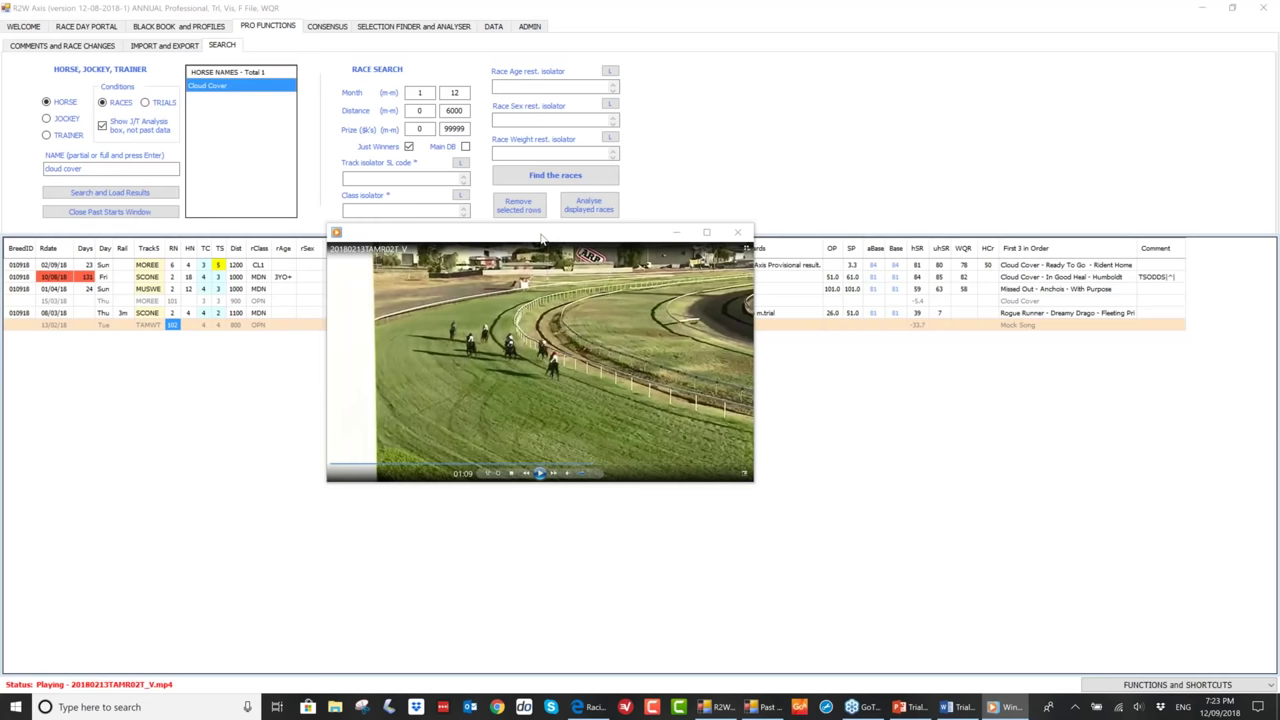
pyautogui.moveTo(541, 237); pyautogui.dragTo(485, 382)
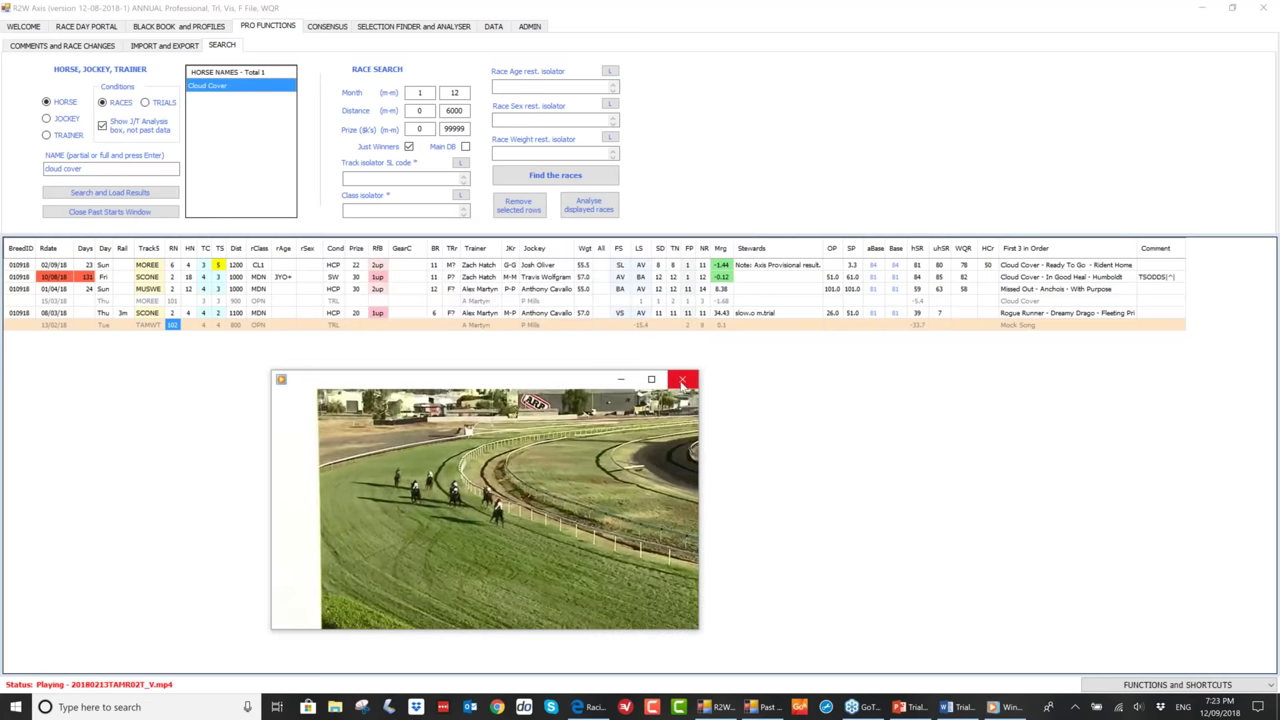
# - Close the Tamworth trial replay video and the Key Race window
pyautogui.click(683, 381)
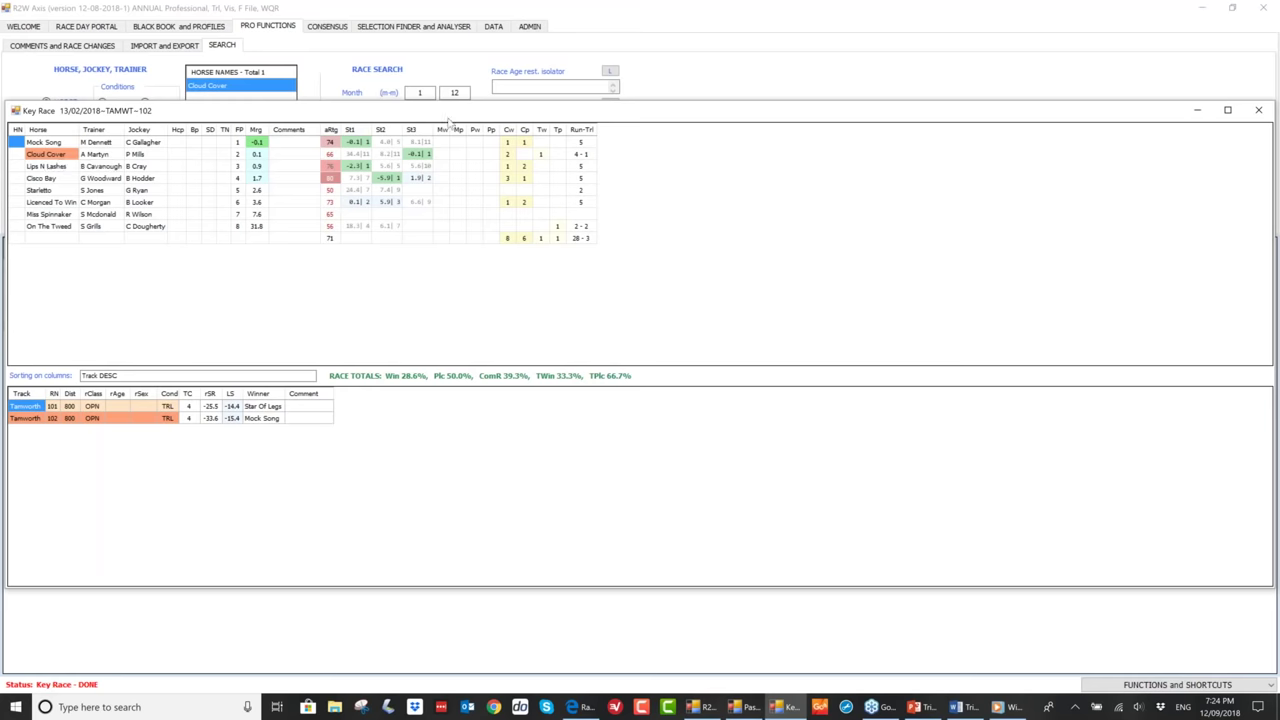
pyautogui.moveTo(448, 117); pyautogui.dragTo(194, 154)
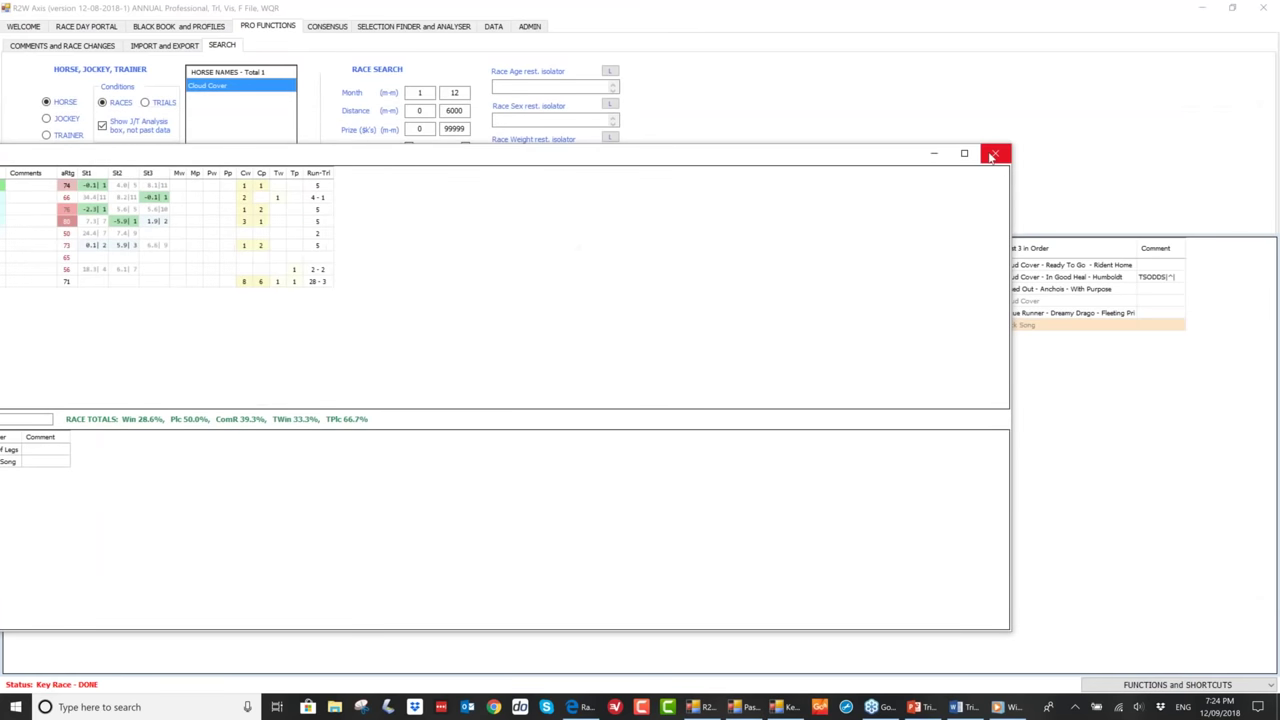
pyautogui.click(992, 157)
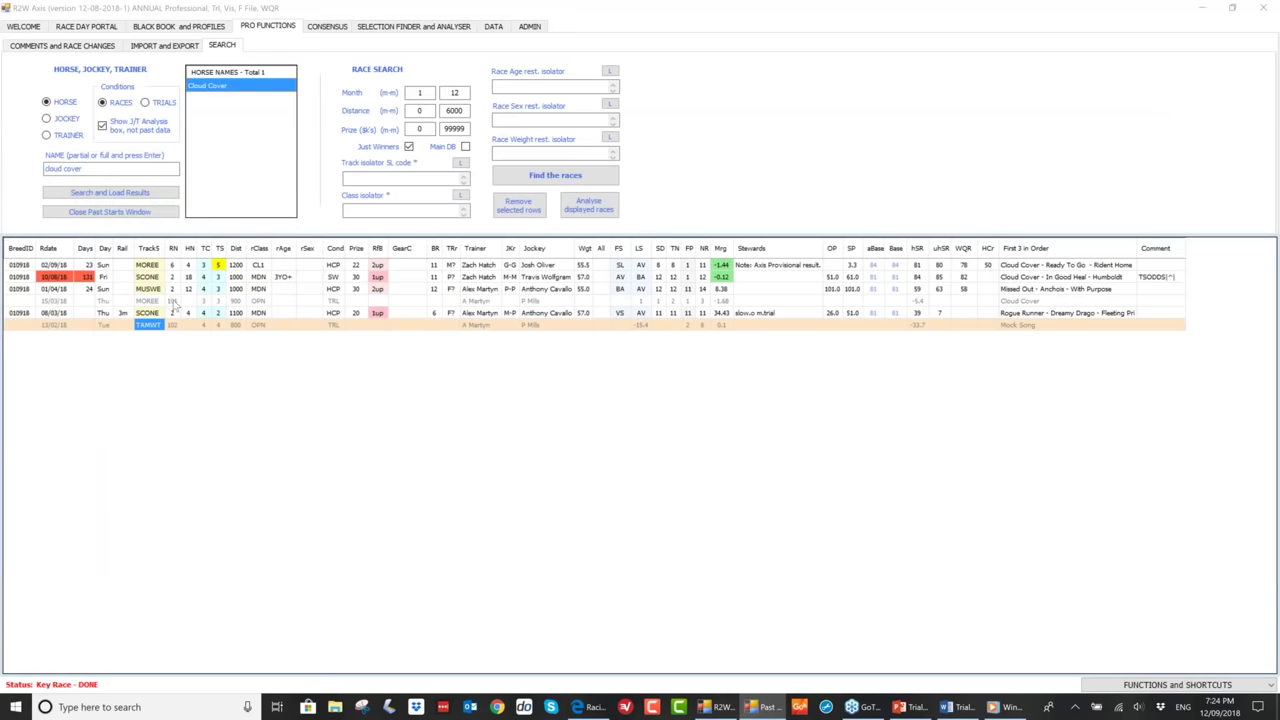
# - Play Cloud Cover's 15/03/18 Moree trial replay, nudging the player up and skipping ahead to about 1:00
pyautogui.click(173, 301)
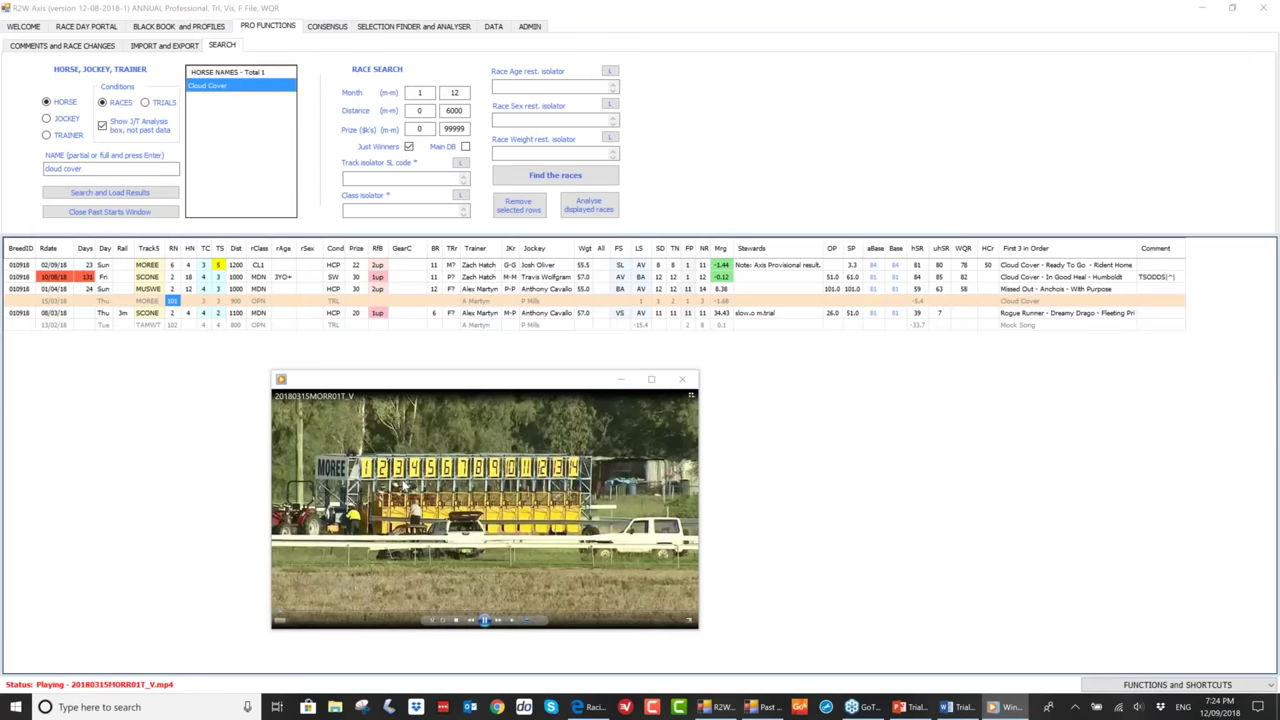
pyautogui.moveTo(380, 606); pyautogui.dragTo(390, 569)
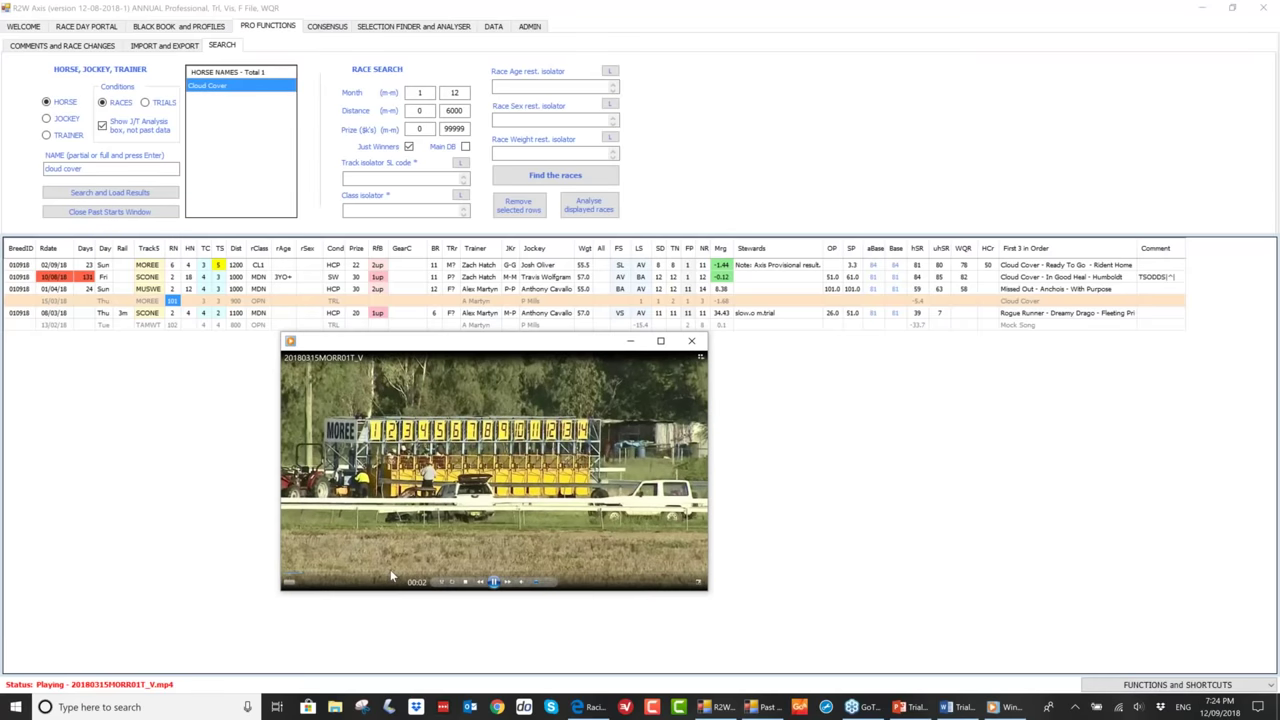
pyautogui.click(433, 579)
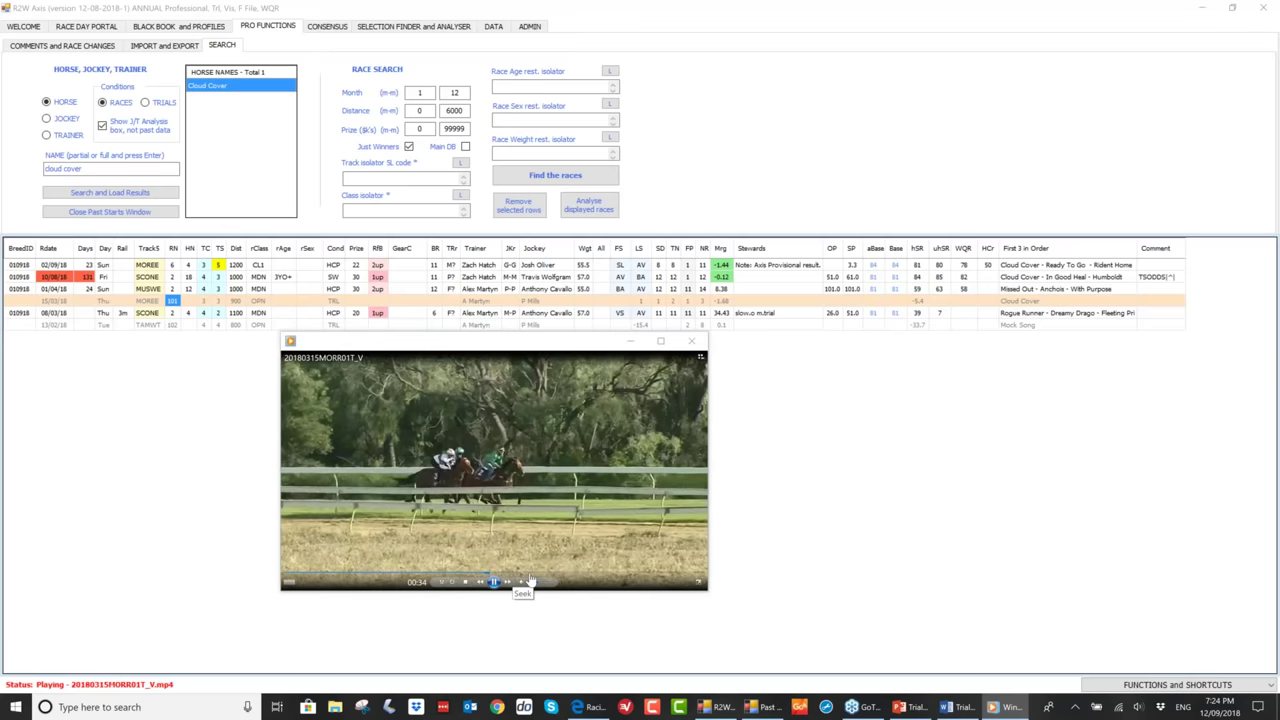
pyautogui.click(569, 581)
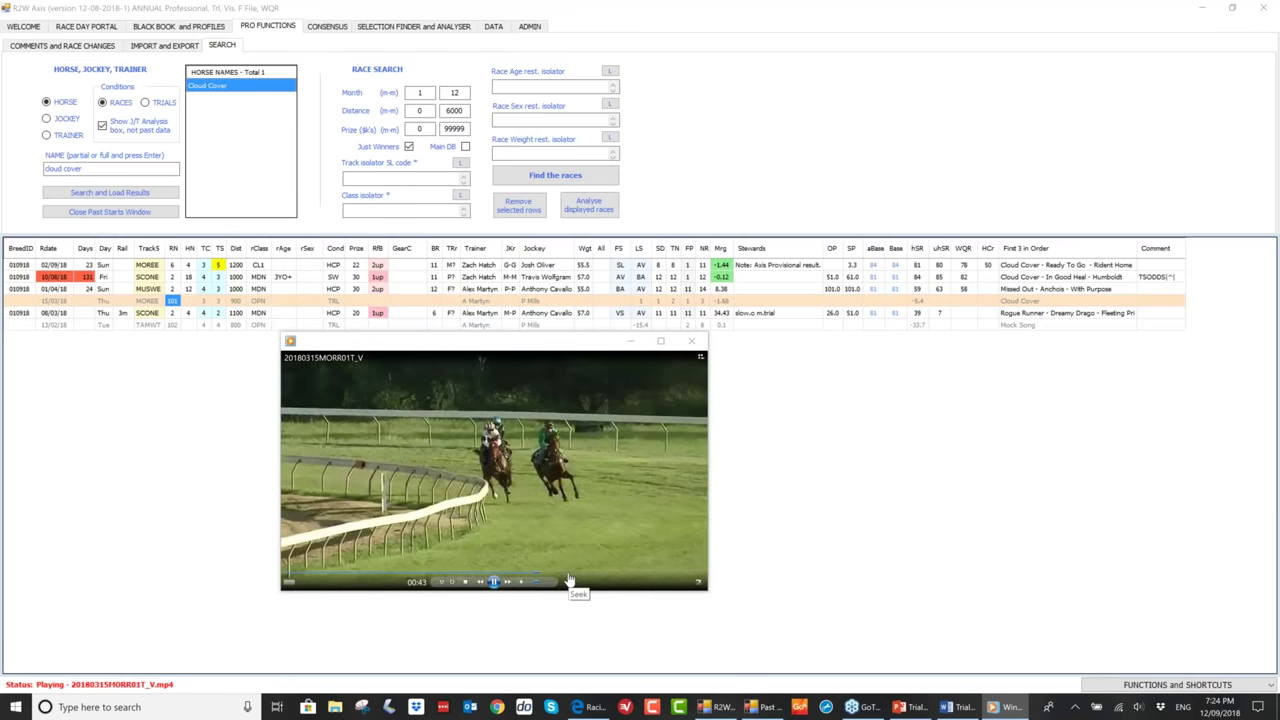
pyautogui.click(569, 581)
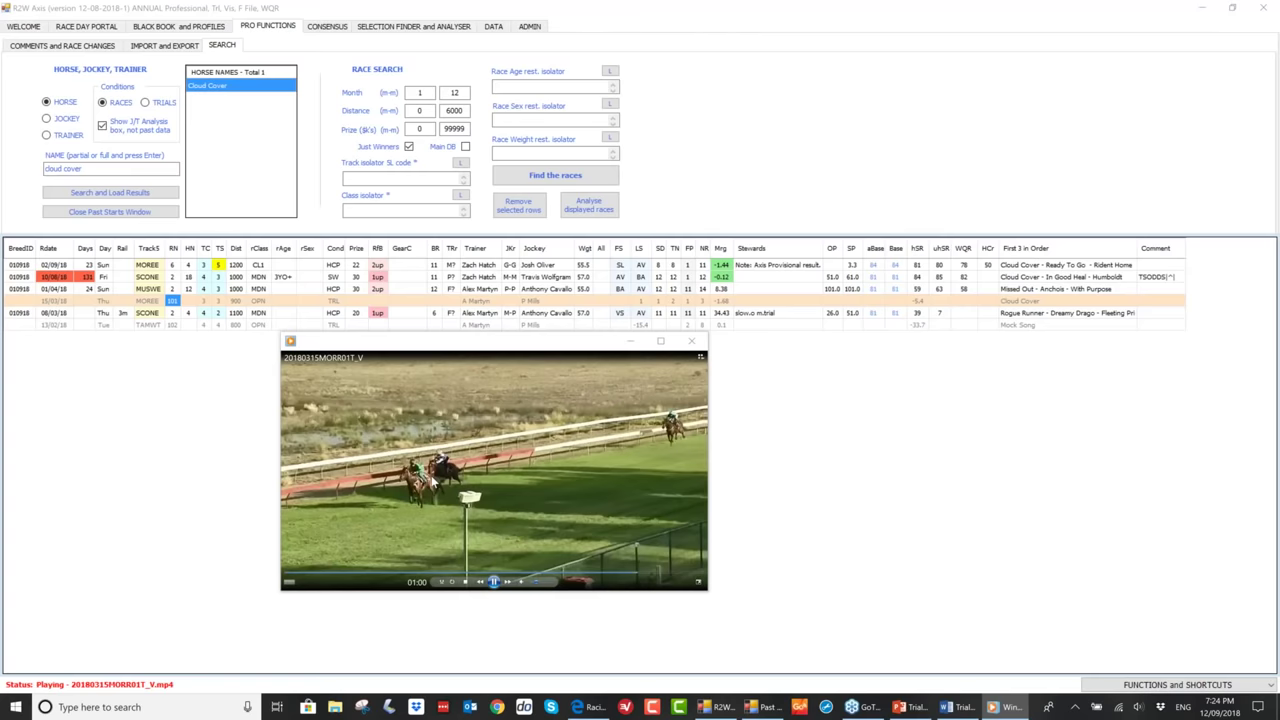
# - Open the Key Race view for the 15/03/18 Moree trial
pyautogui.click(692, 345)
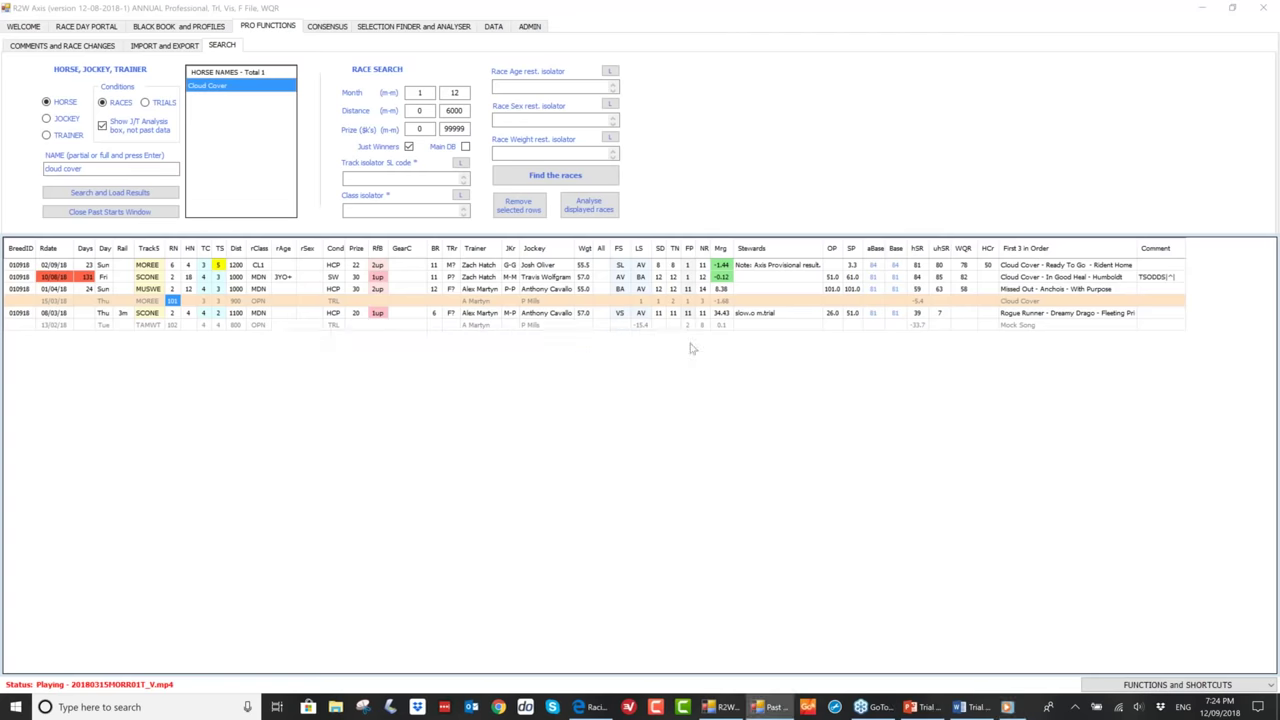
pyautogui.click(155, 302)
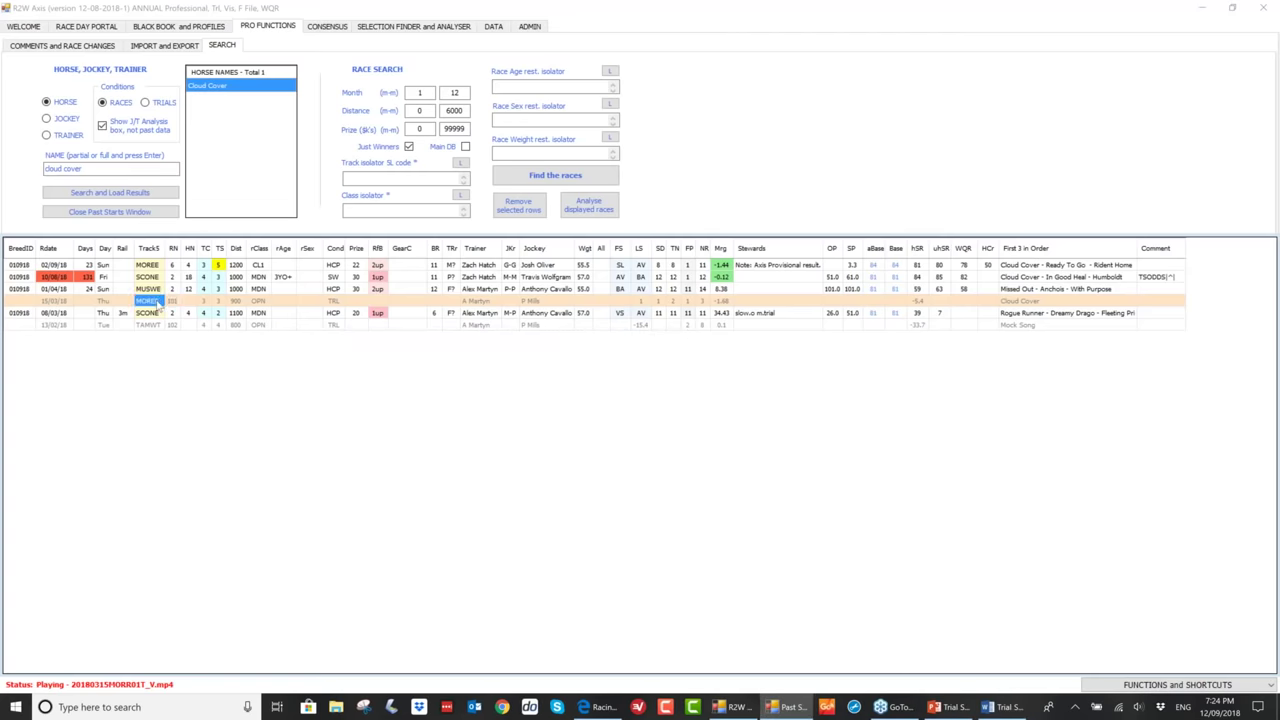
pyautogui.doubleClick(155, 302)
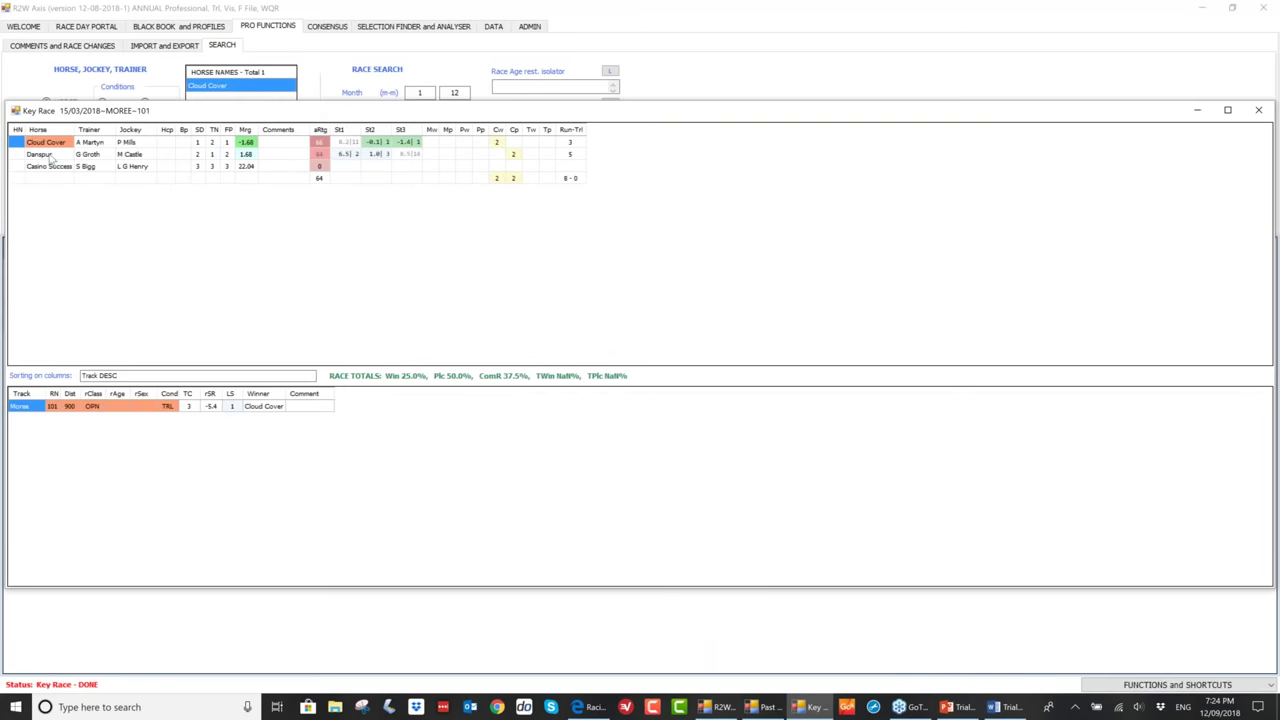
# - Load runner Danspur's past starts, then close the Key Race window
pyautogui.click(48, 156)
pyautogui.doubleClick(48, 156)
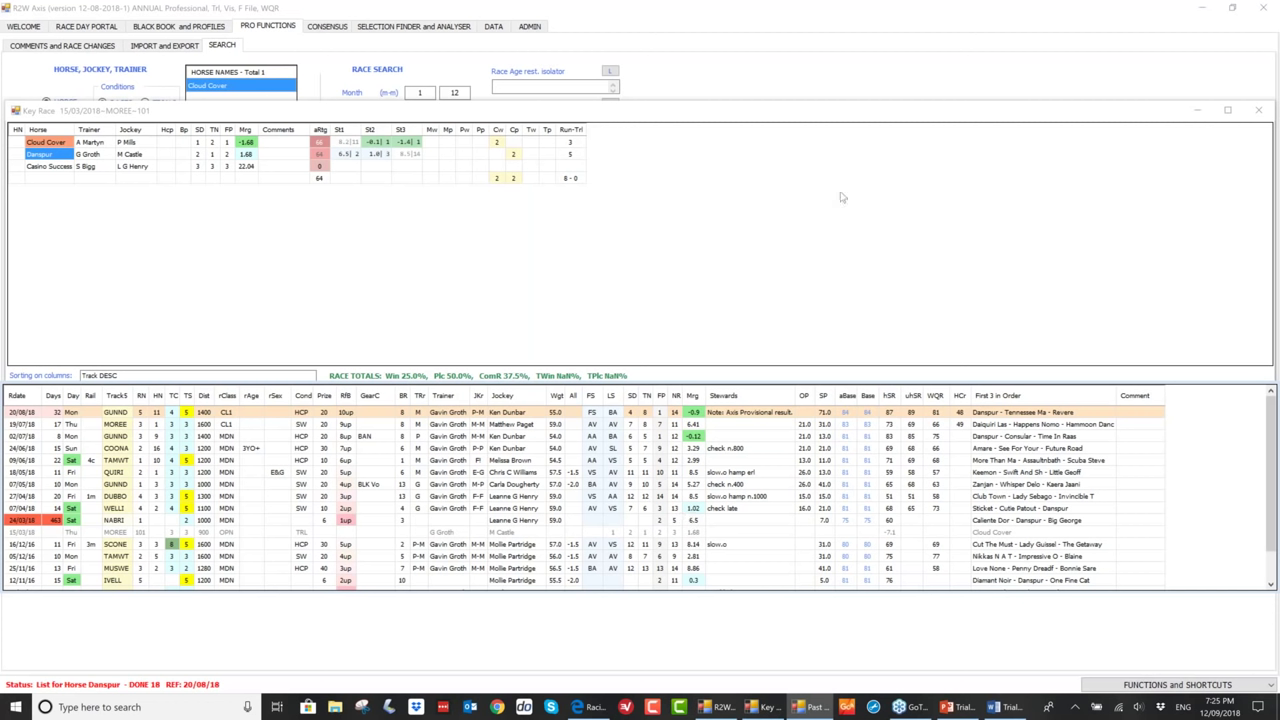
pyautogui.click(867, 115)
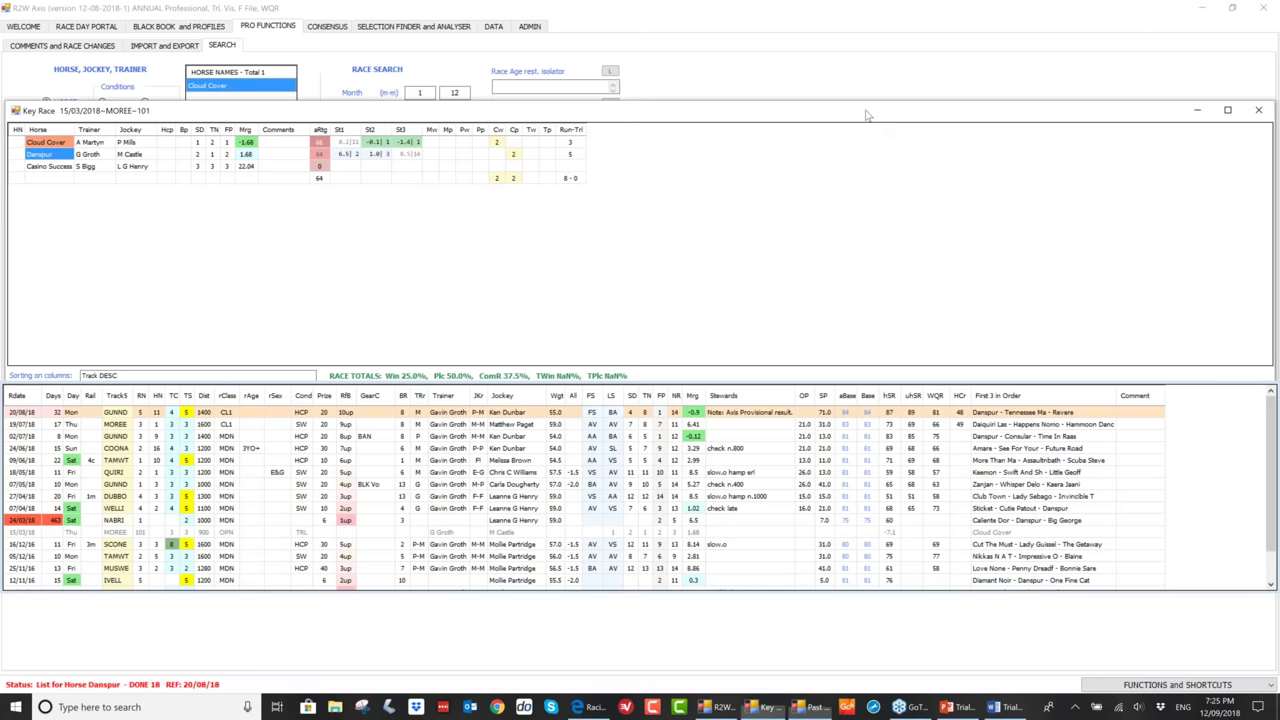
pyautogui.hotkey('alt', 'F4')
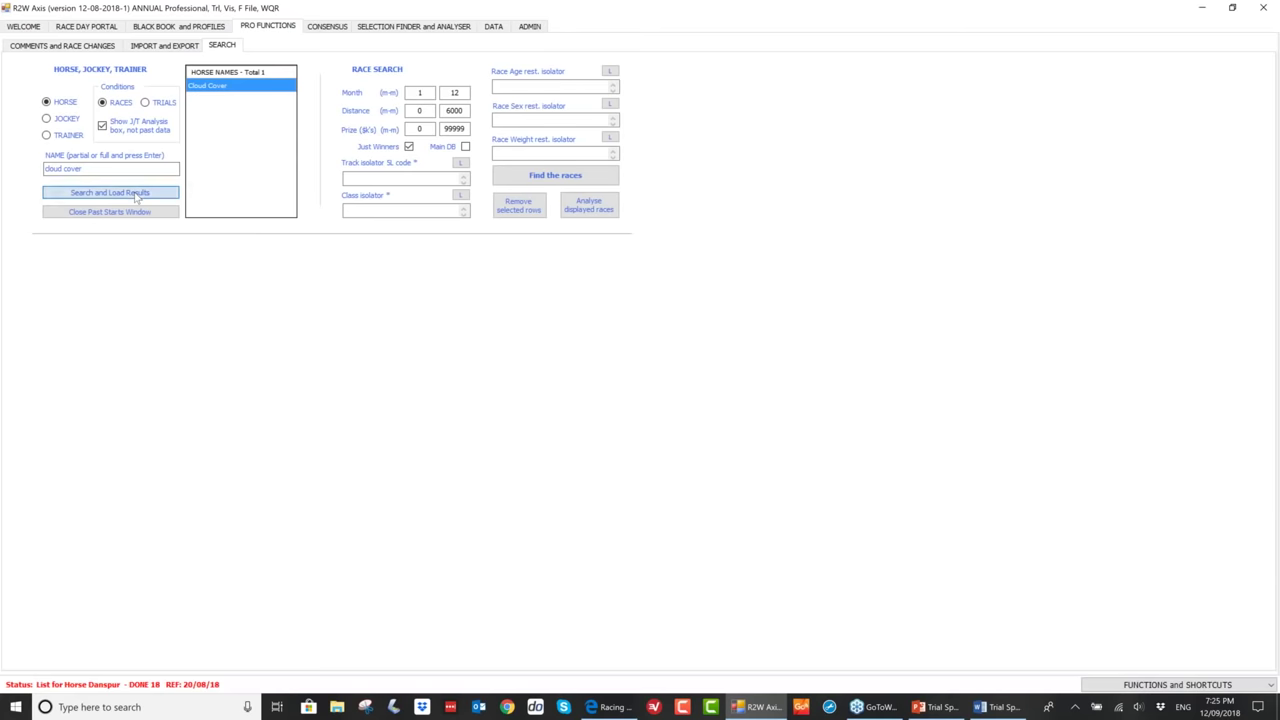
# - Refresh the horse name list, reload Cloud Cover's past starts, and switch the search to TRAINER
pyautogui.click(137, 193)
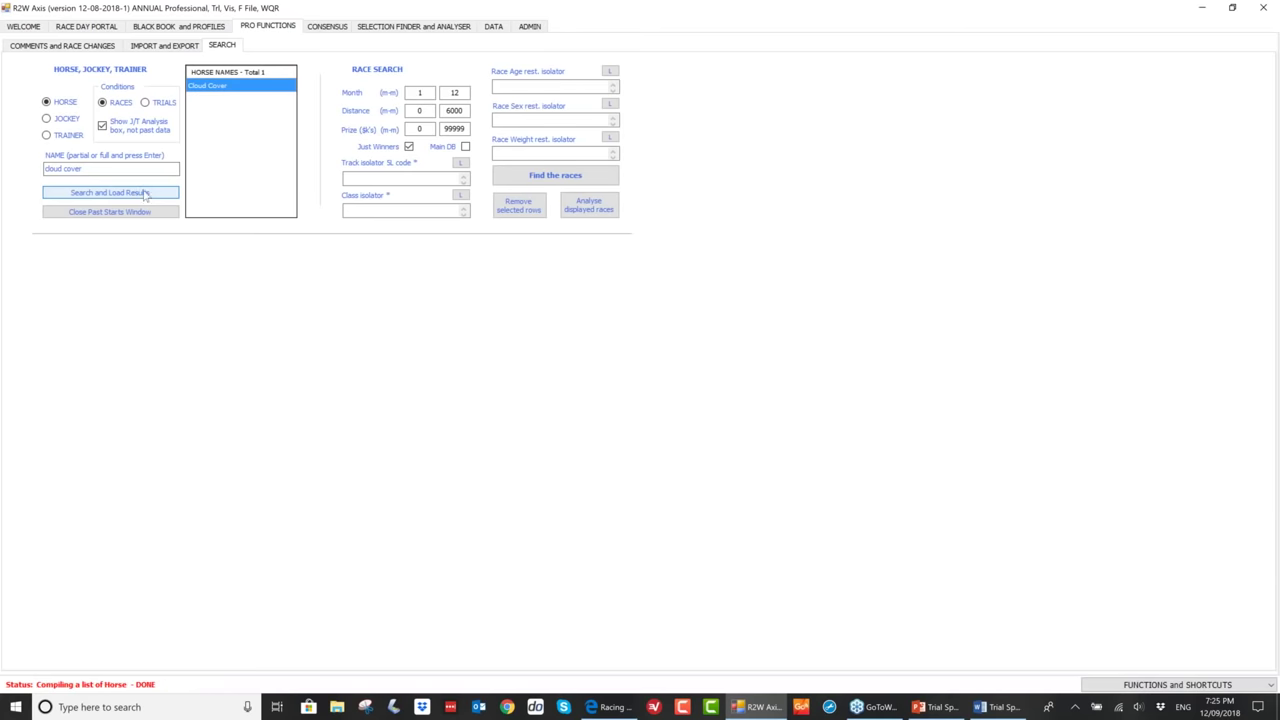
pyautogui.doubleClick(205, 86)
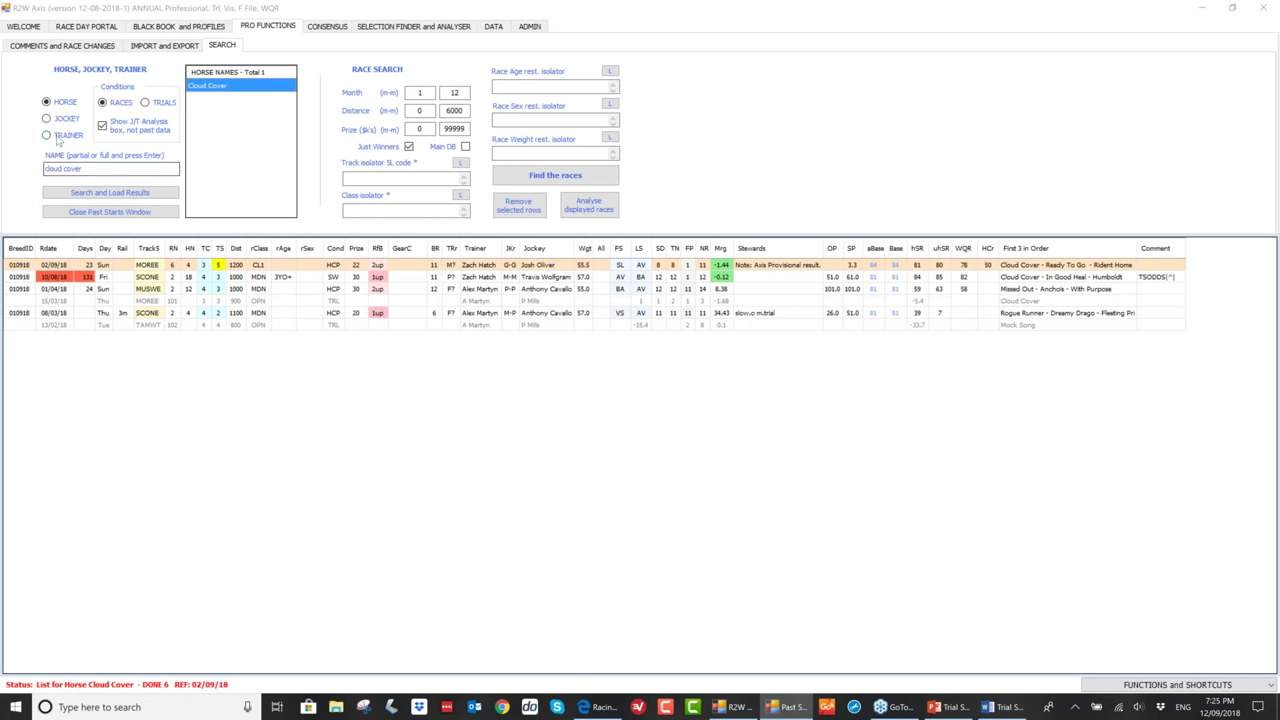
pyautogui.click(58, 136)
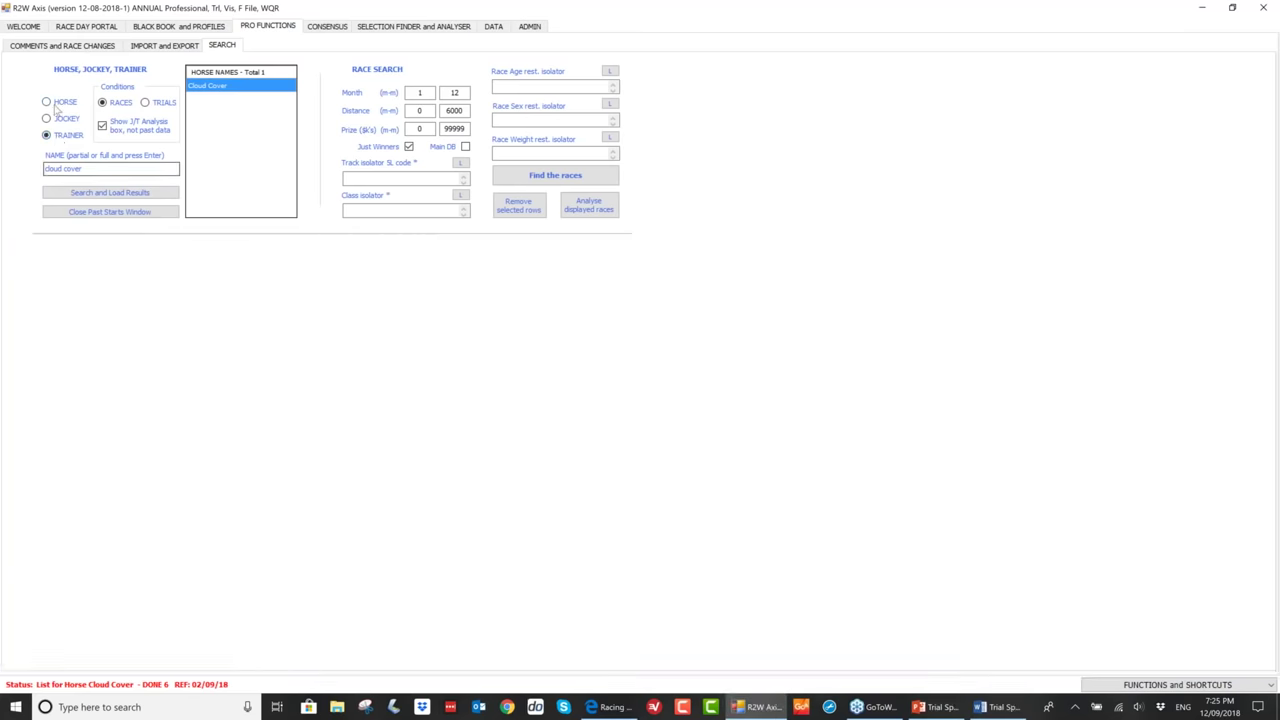
# - Search for a trainer by name, review their 50-start statistics breakdown, then close it
pyautogui.click(93, 169)
pyautogui.write('alex martyn')
pyautogui.press('Return')
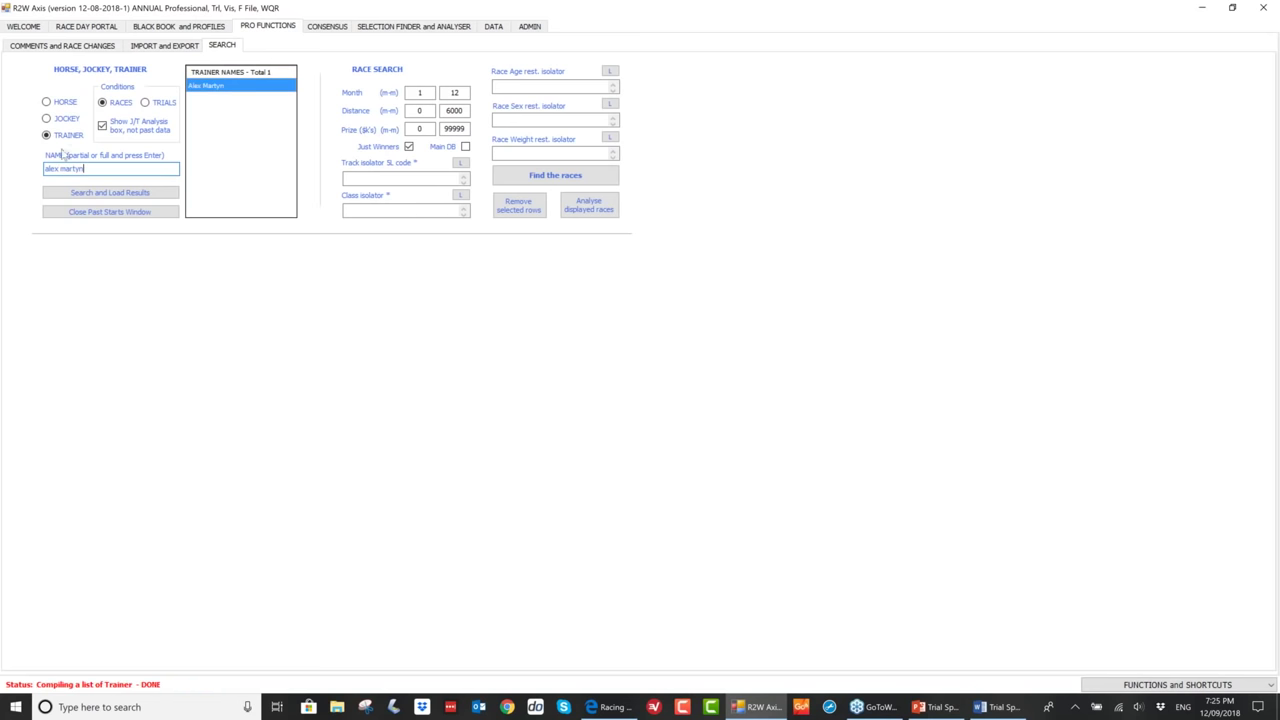
pyautogui.click(208, 90)
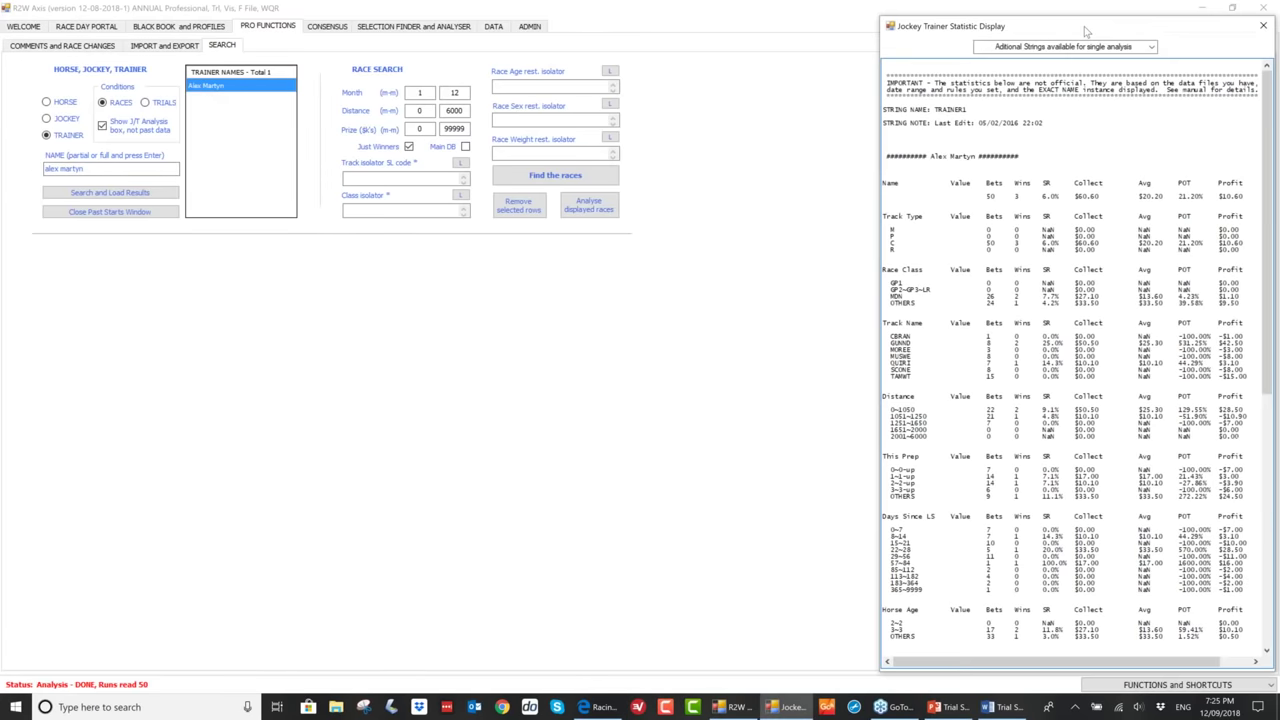
pyautogui.moveTo(1086, 31); pyautogui.dragTo(604, 38)
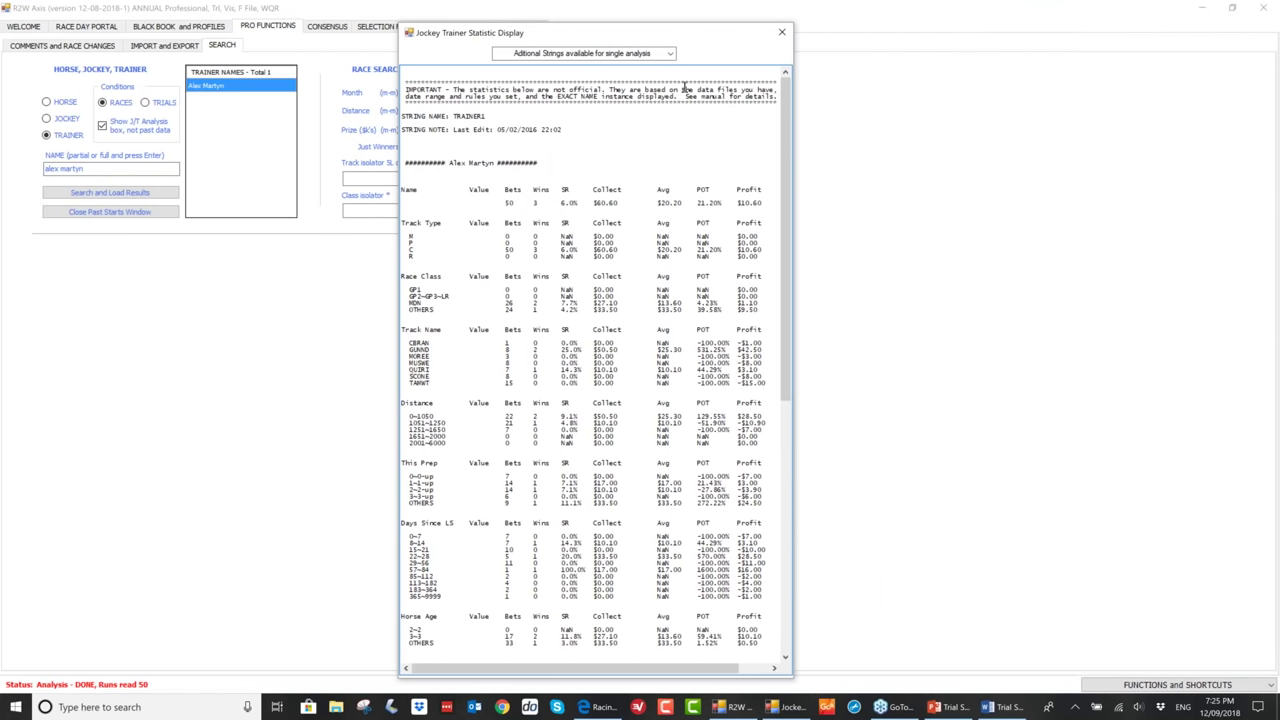
pyautogui.click(778, 40)
# - Load the second trainer's 40-start statistics report and scroll through its breakdowns
pyautogui.write('zach')
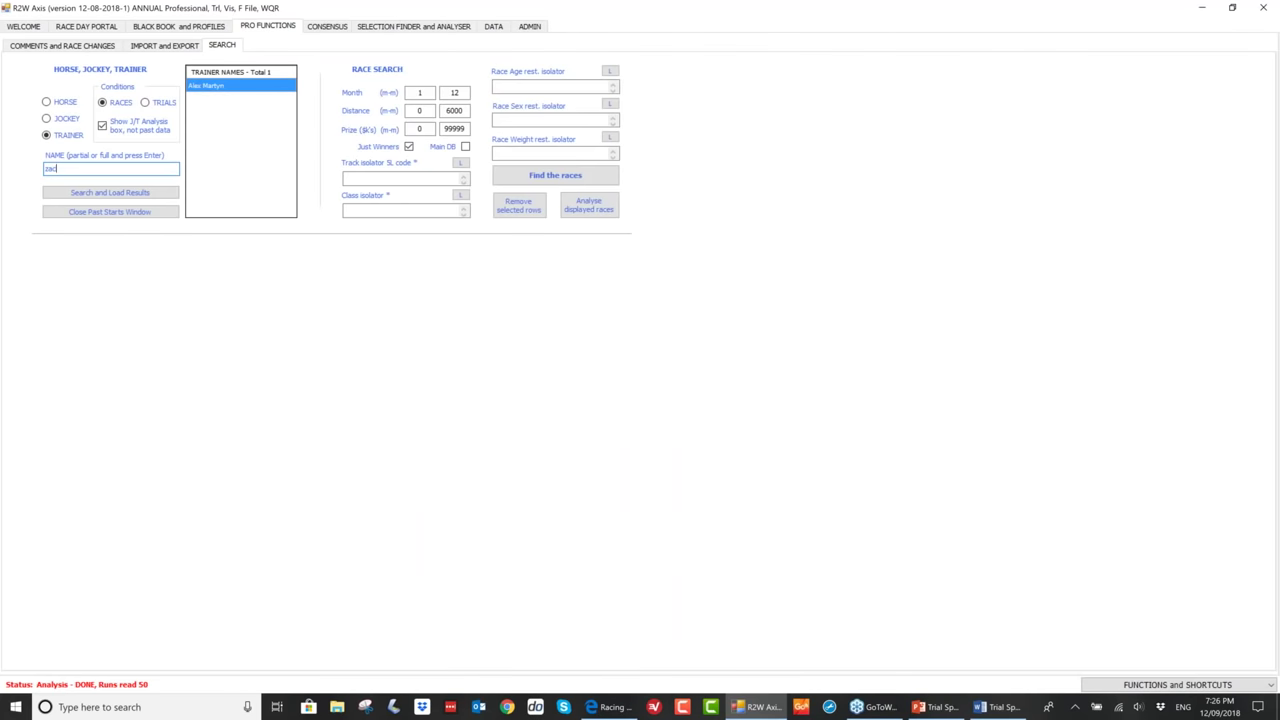
pyautogui.write(' hatch')
pyautogui.click(62, 195)
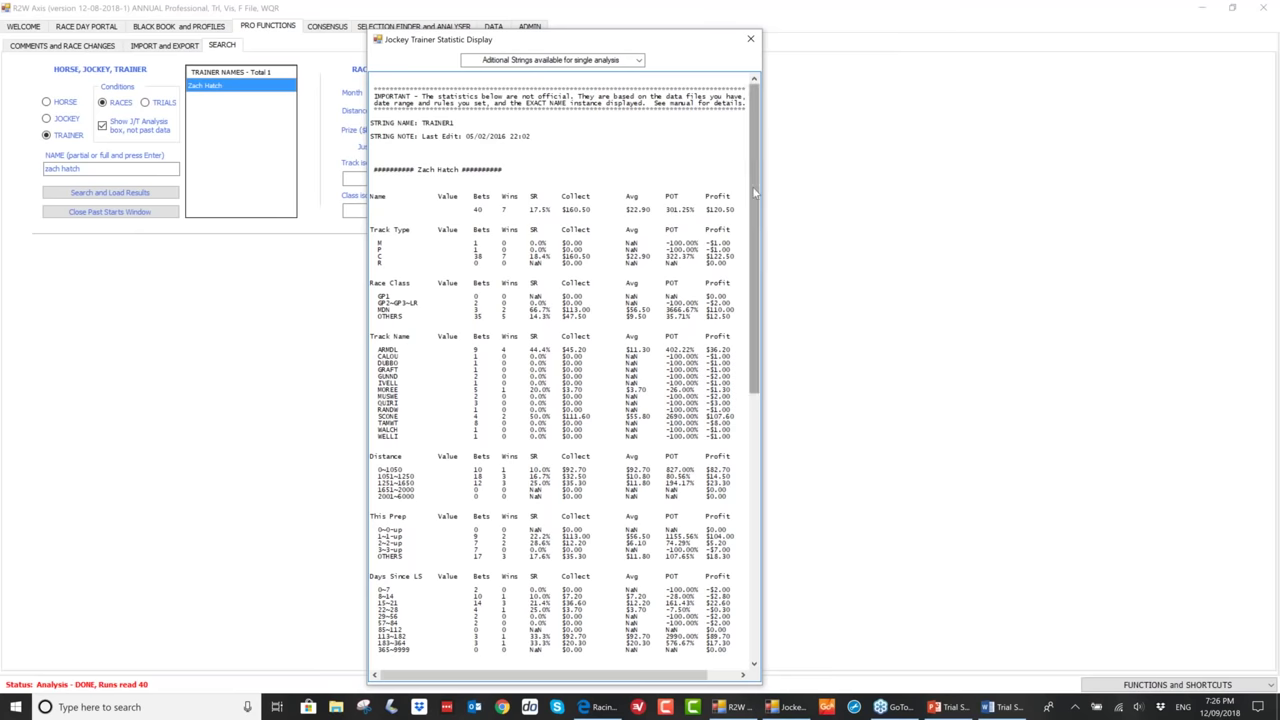
pyautogui.scroll(-1, 754, 198)
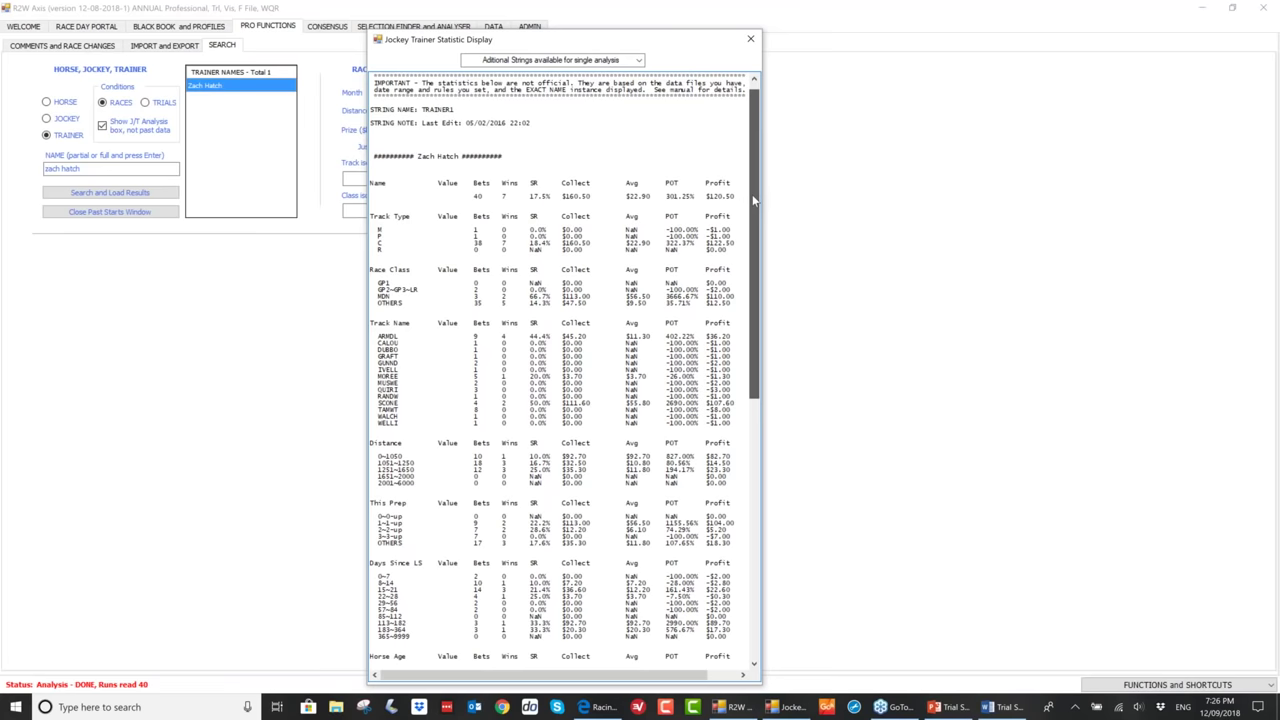
pyautogui.scroll(-1, 754, 205)
pyautogui.scroll(-3, 754, 212)
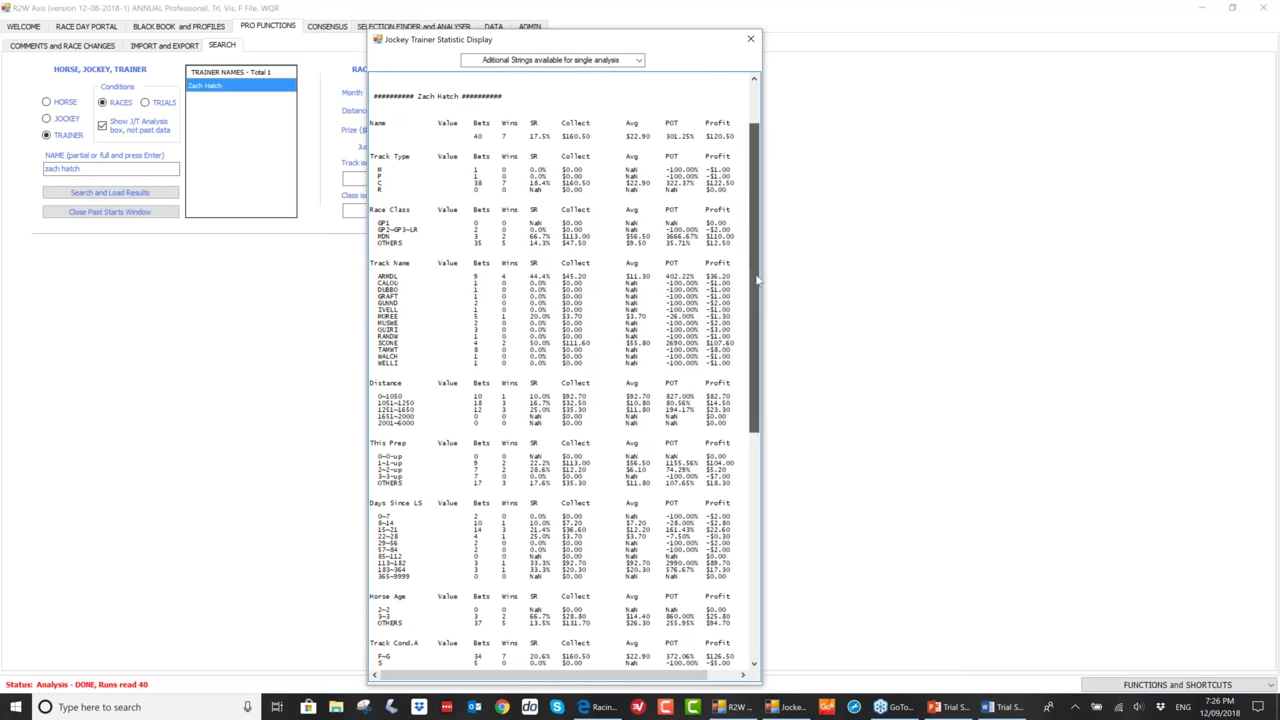
pyautogui.scroll(-2, 757, 285)
pyautogui.scroll(-5, 757, 289)
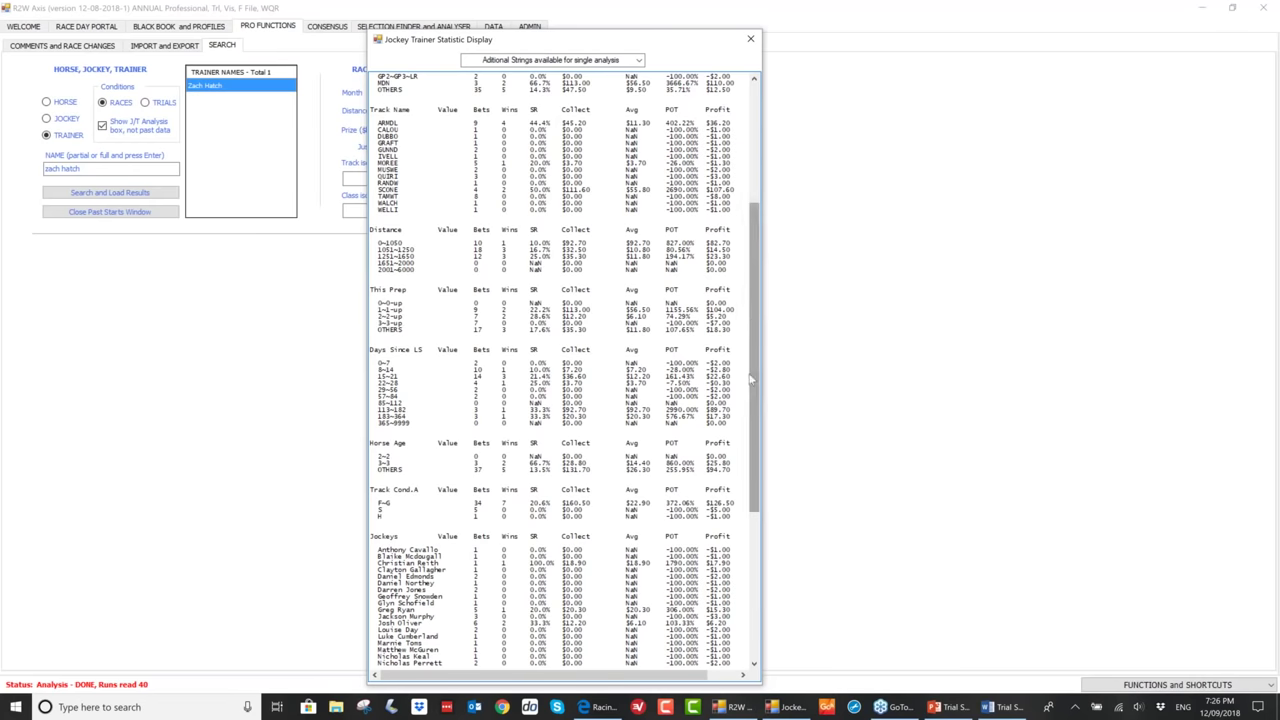
pyautogui.scroll(-5, 751, 378)
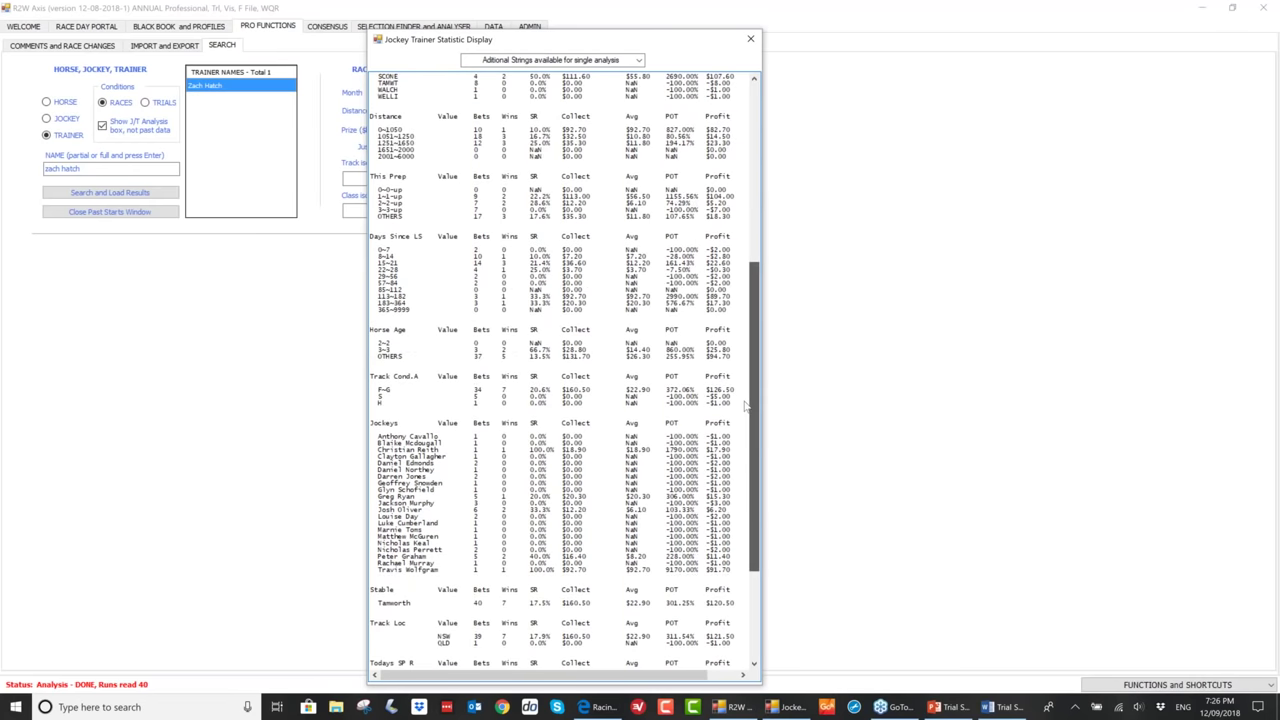
pyautogui.scroll(-4, 745, 405)
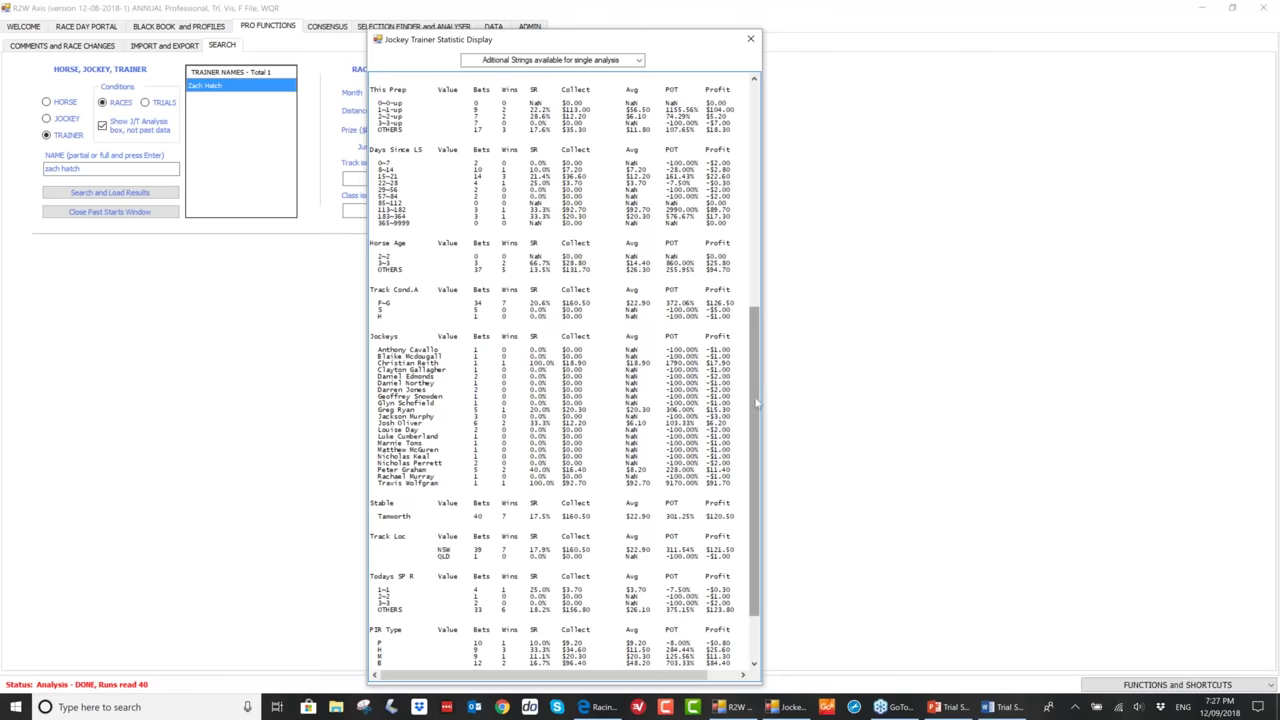
# - Reposition and close the statistics report, then start entering 'clouc cover' as a name
pyautogui.moveTo(757, 403); pyautogui.dragTo(759, 446)
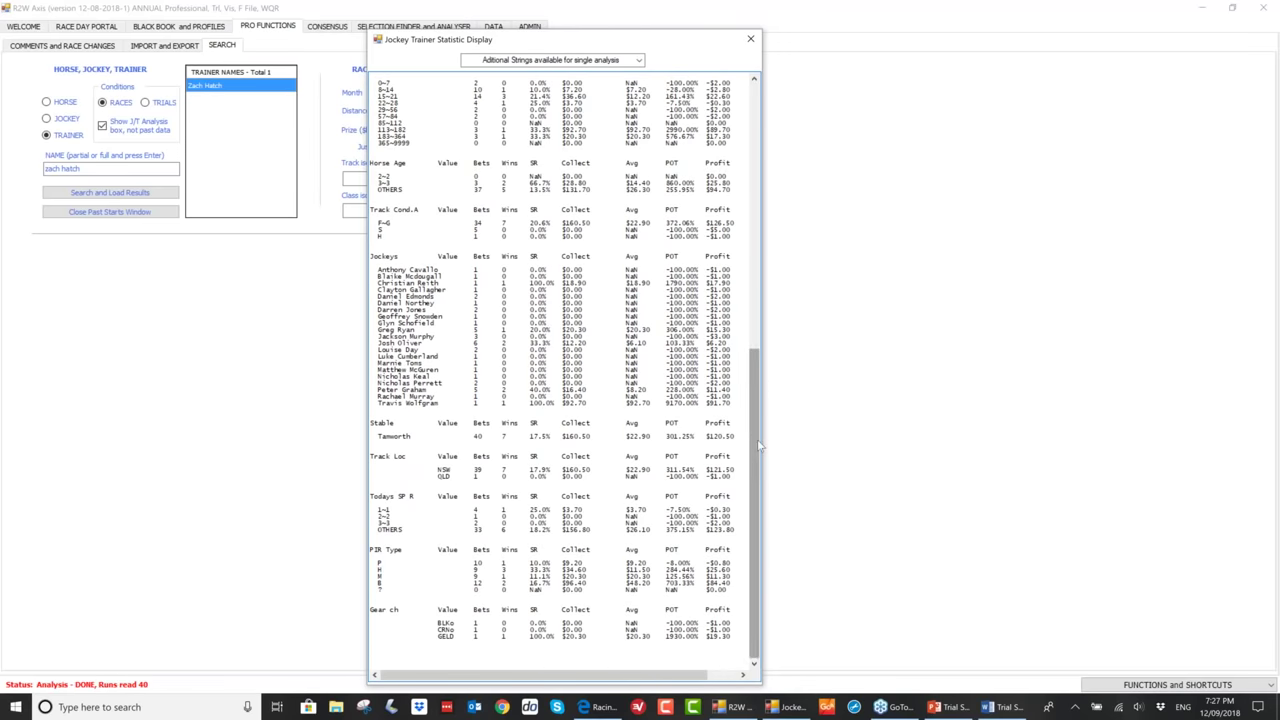
pyautogui.moveTo(759, 446)
pyautogui.mouseDown()
pyautogui.moveTo(772, 342)
pyautogui.moveTo(496, 215)
pyautogui.mouseUp()
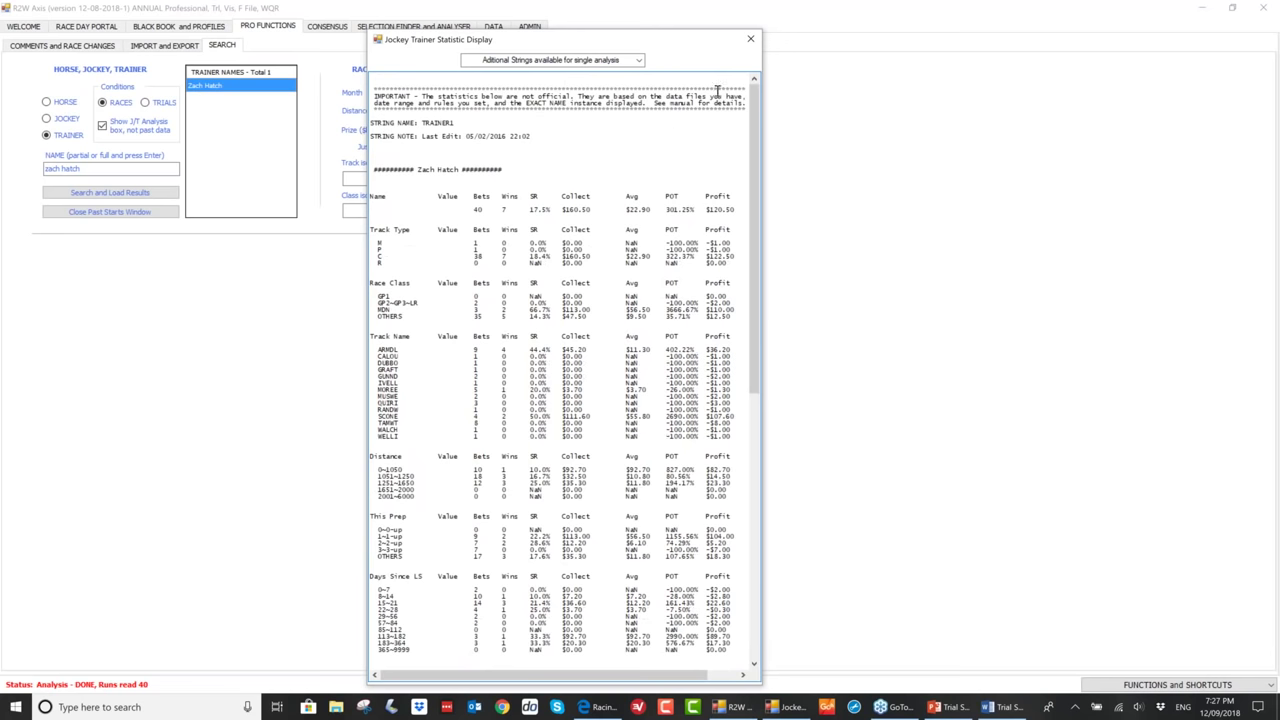
pyautogui.click(750, 42)
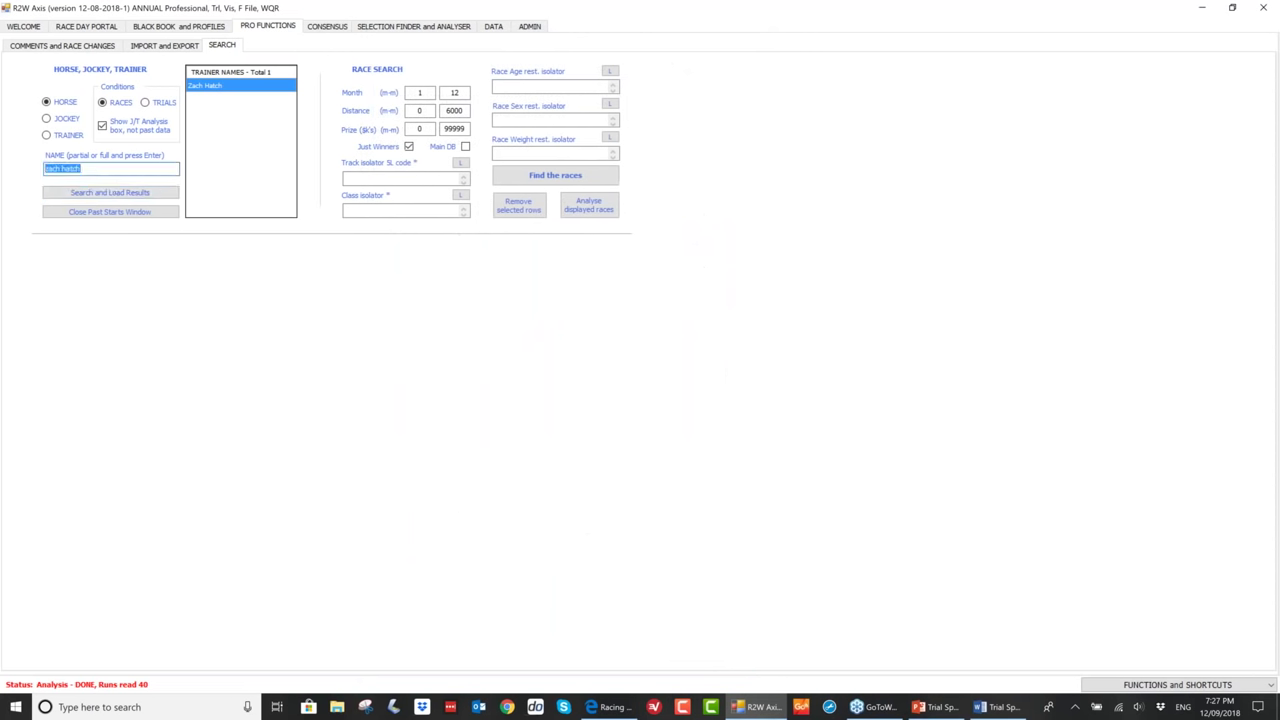
pyautogui.write('clouc cover')
# - Correct the name to 'cloud cover', search, and load Cloud Cover's six past starts
pyautogui.press('Left')
pyautogui.press('Left')
pyautogui.press('Left')
pyautogui.press('BackSpace')
pyautogui.write('d')
pyautogui.click(112, 196)
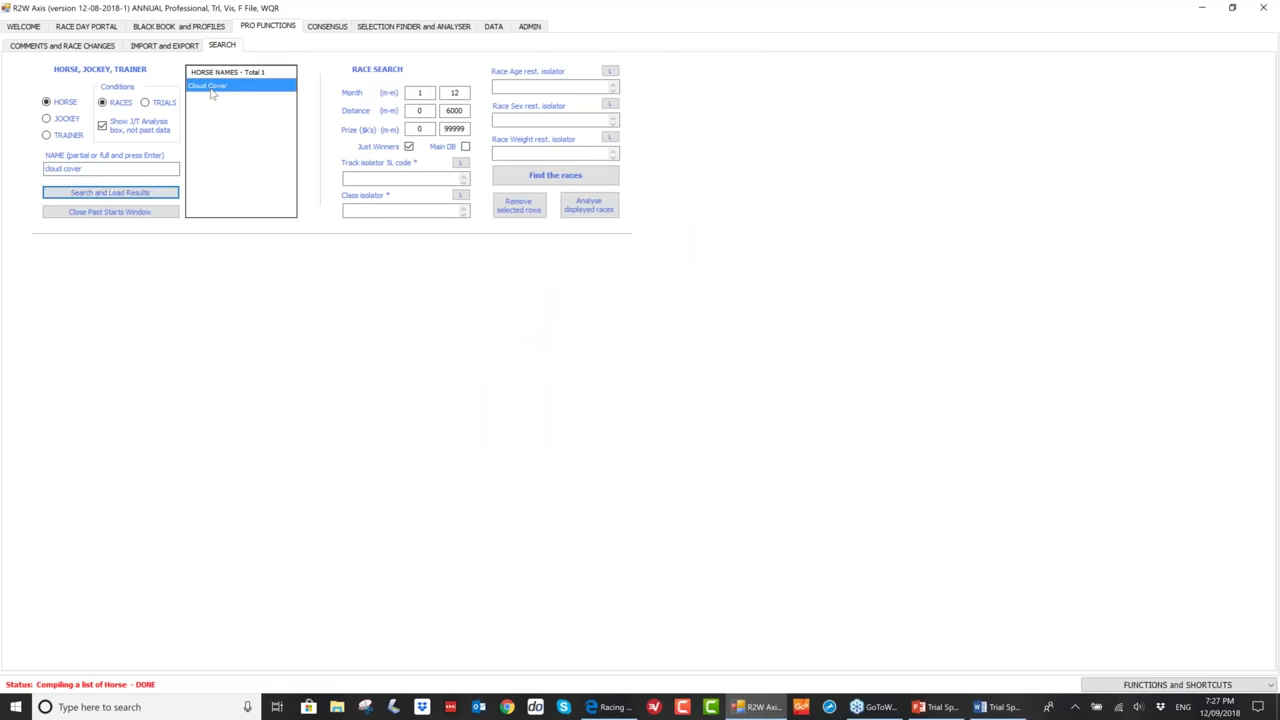
pyautogui.doubleClick(211, 90)
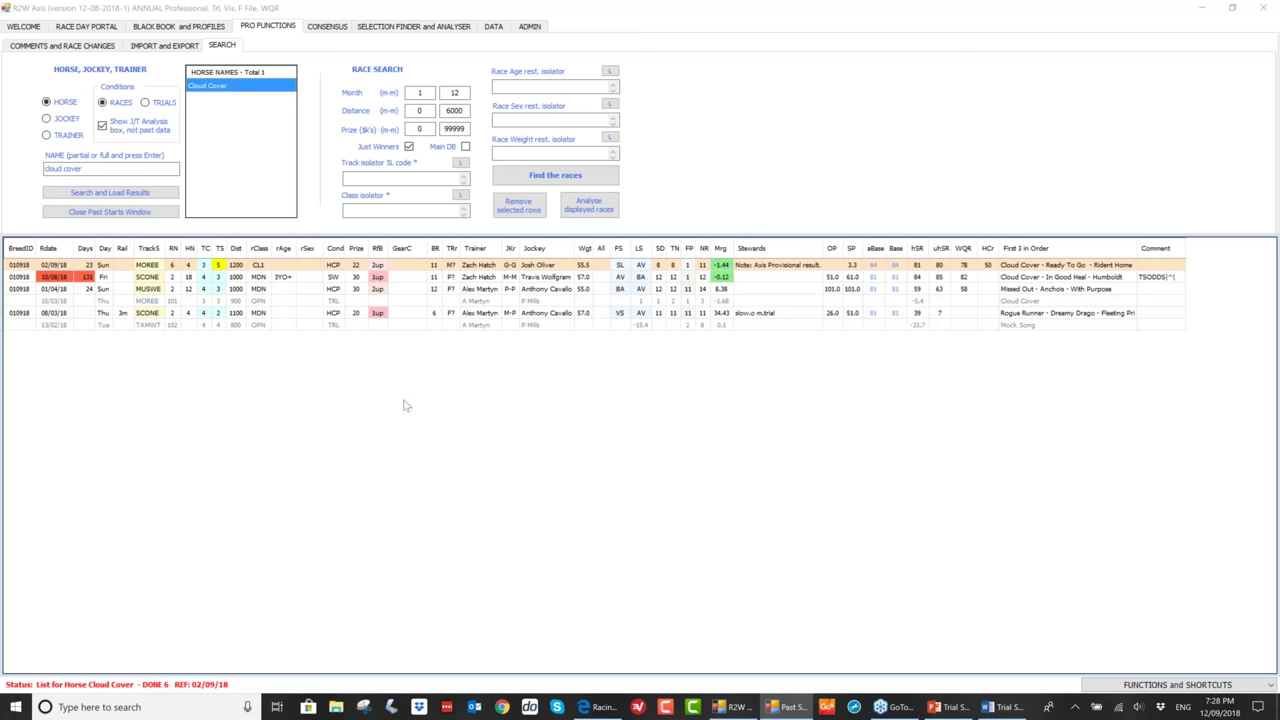
# - Play the 10/08/18 Scone race replay and skip ahead to about 1:18
pyautogui.click(172, 277)
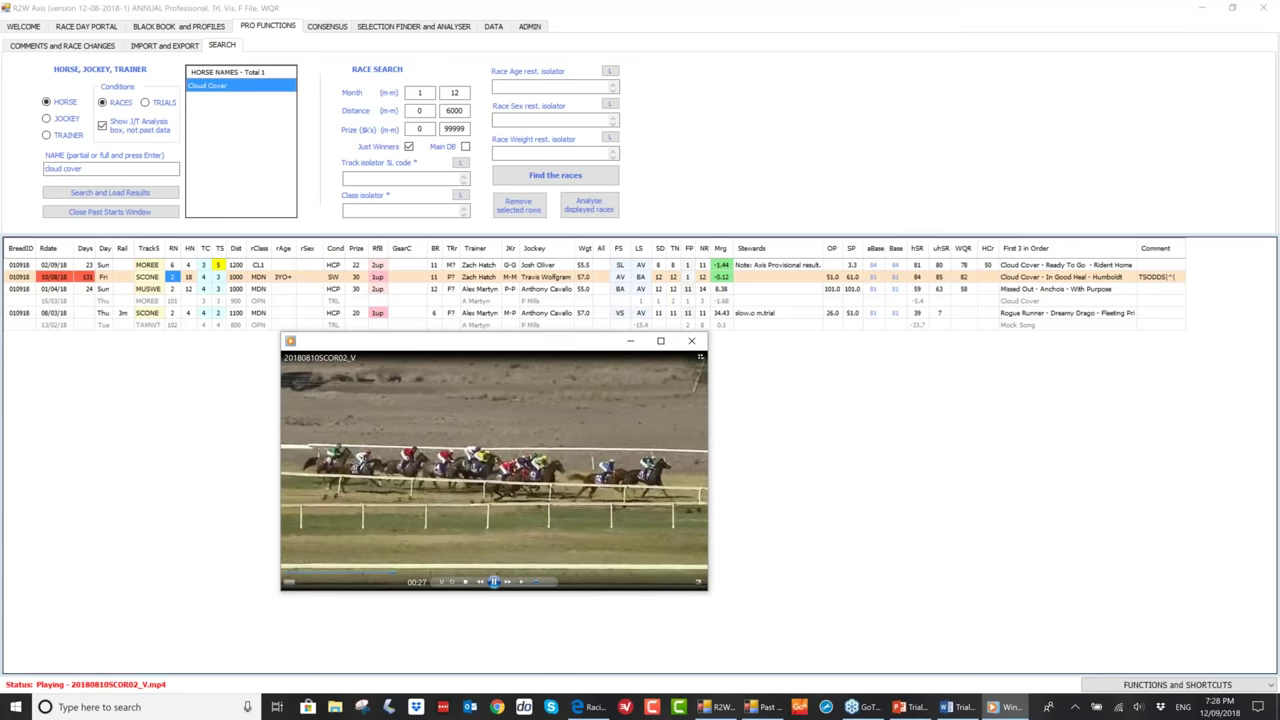
pyautogui.click(452, 580)
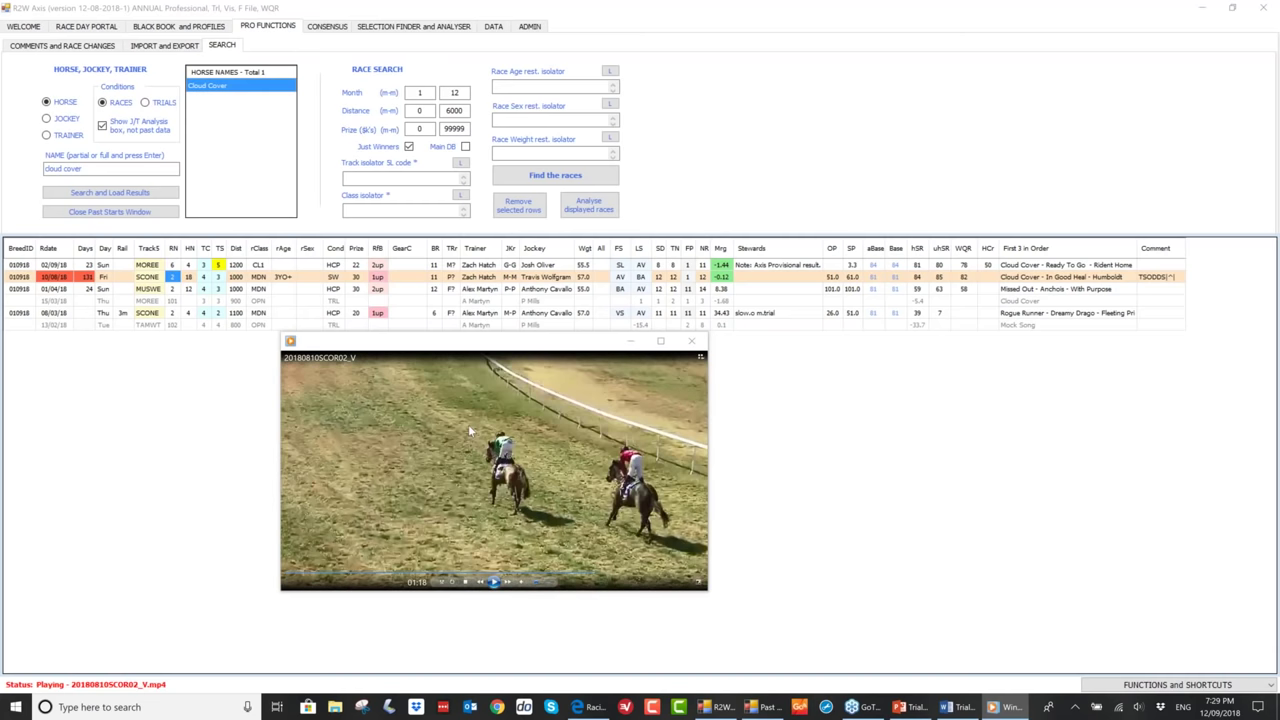
# - Close the Scone replay and bring back the Trial Spy deck's slide 8, 'The Edge'
pyautogui.click(690, 342)
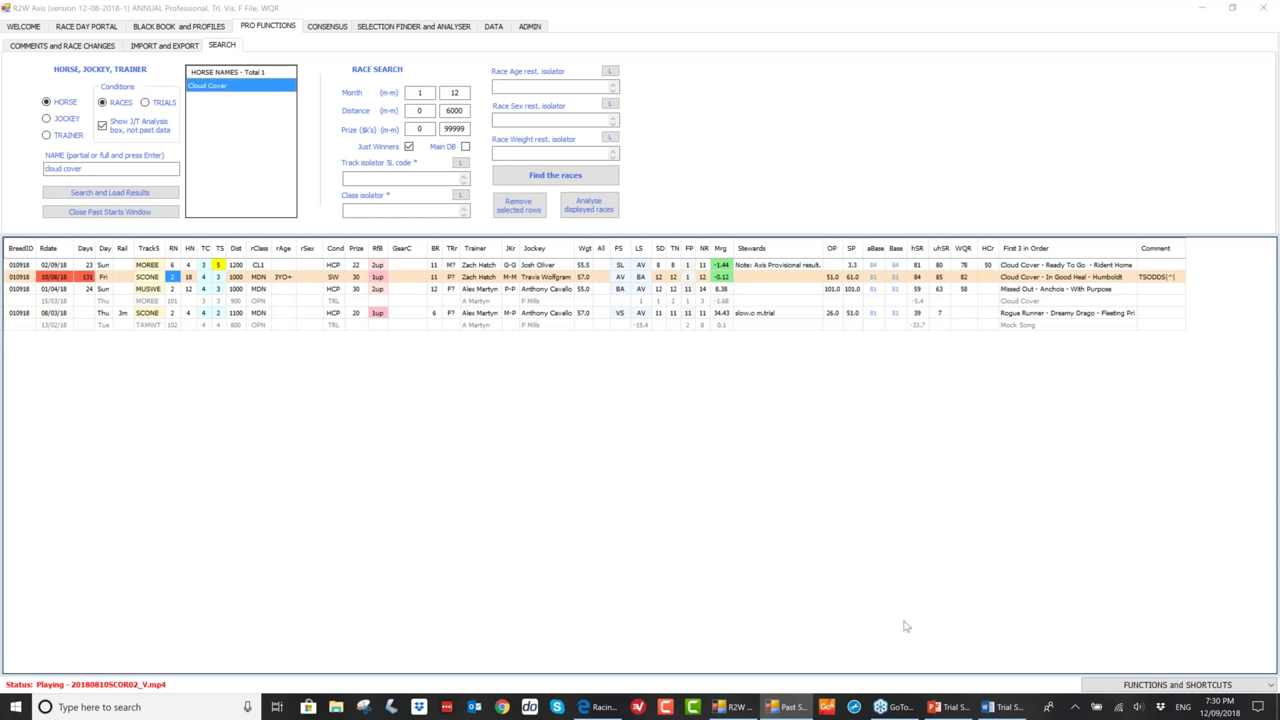
pyautogui.moveTo(945, 712)
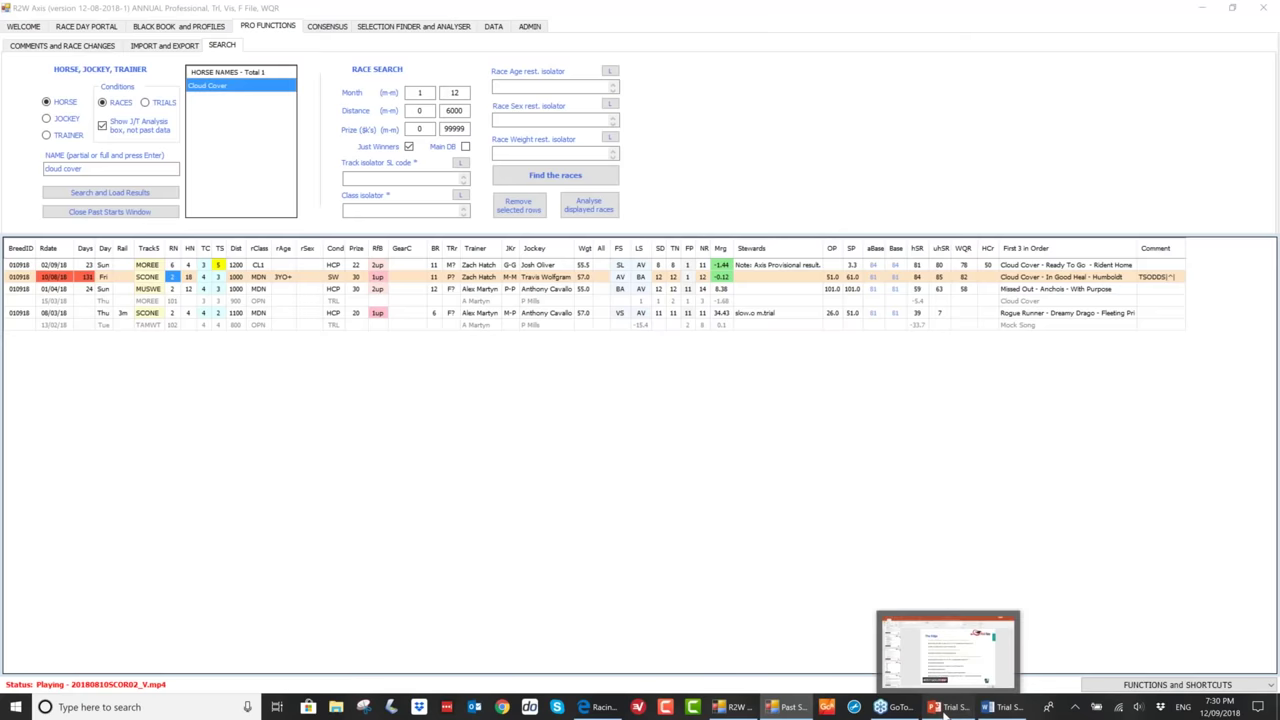
pyautogui.click(945, 712)
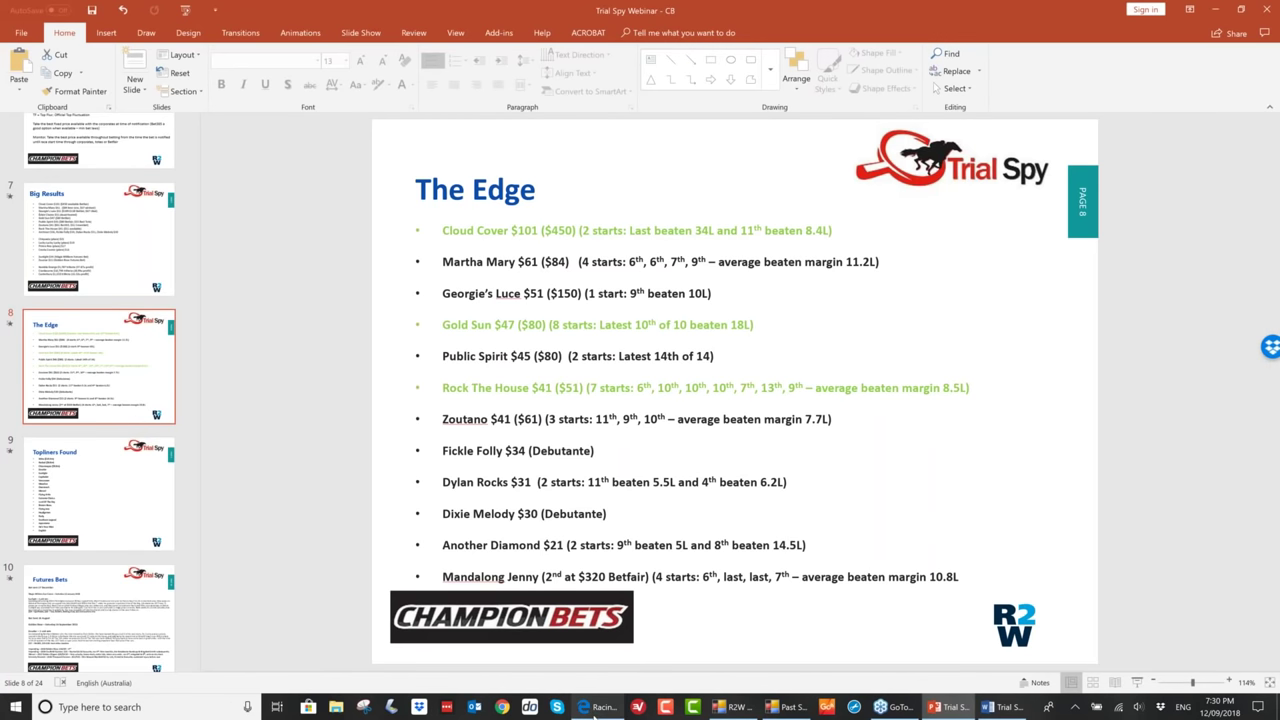
# - Leave The Edge slide and return to R2W Axis showing Rock The House's past starts
pyautogui.moveTo(593, 716)
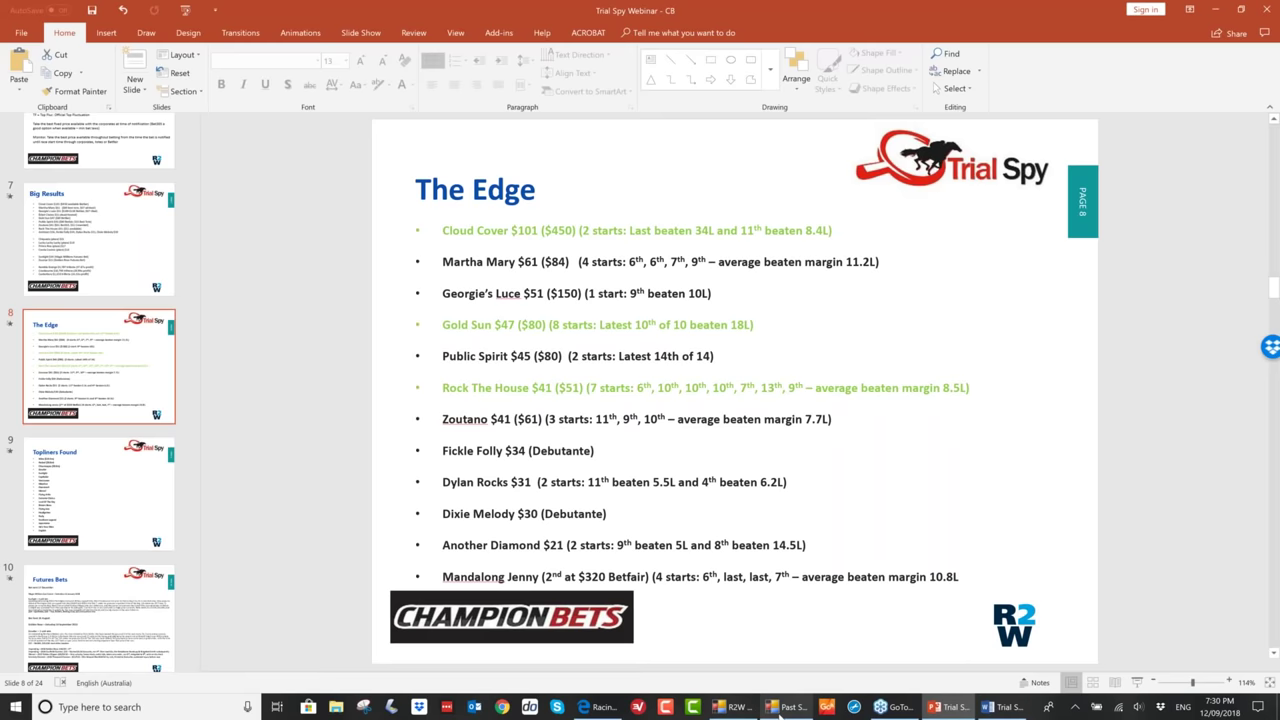
pyautogui.click(737, 707)
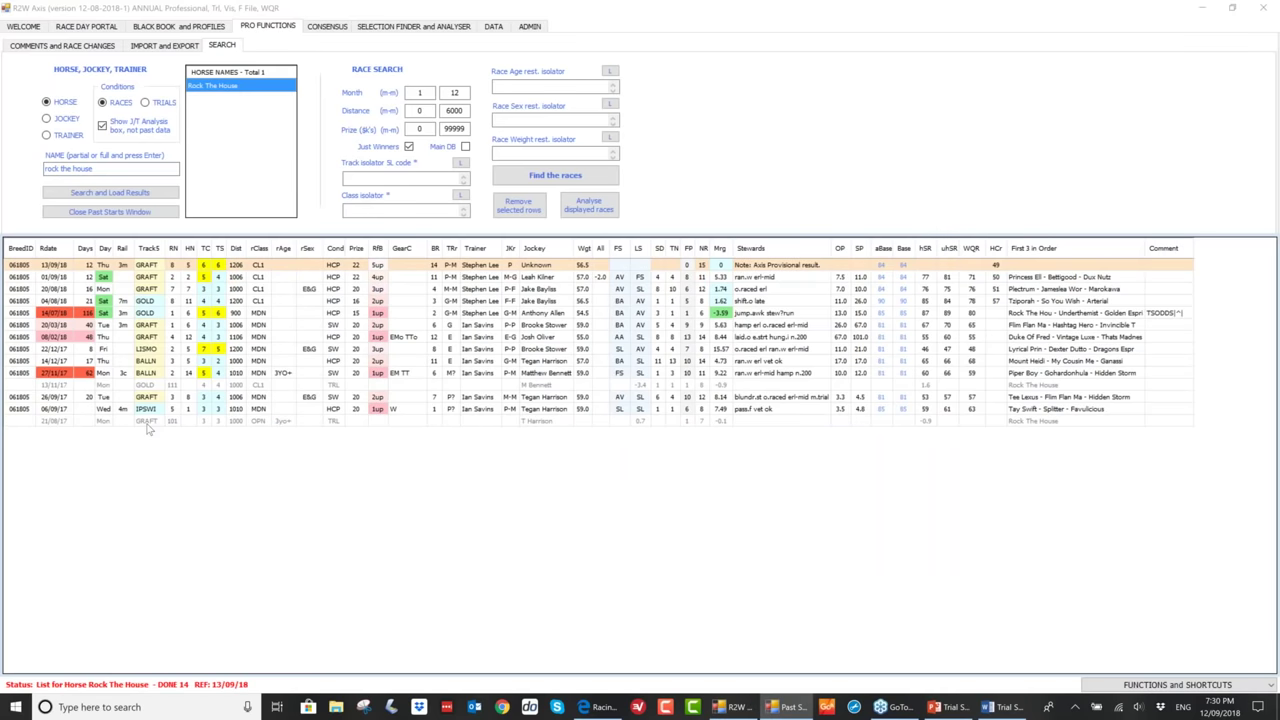
pyautogui.click(146, 421)
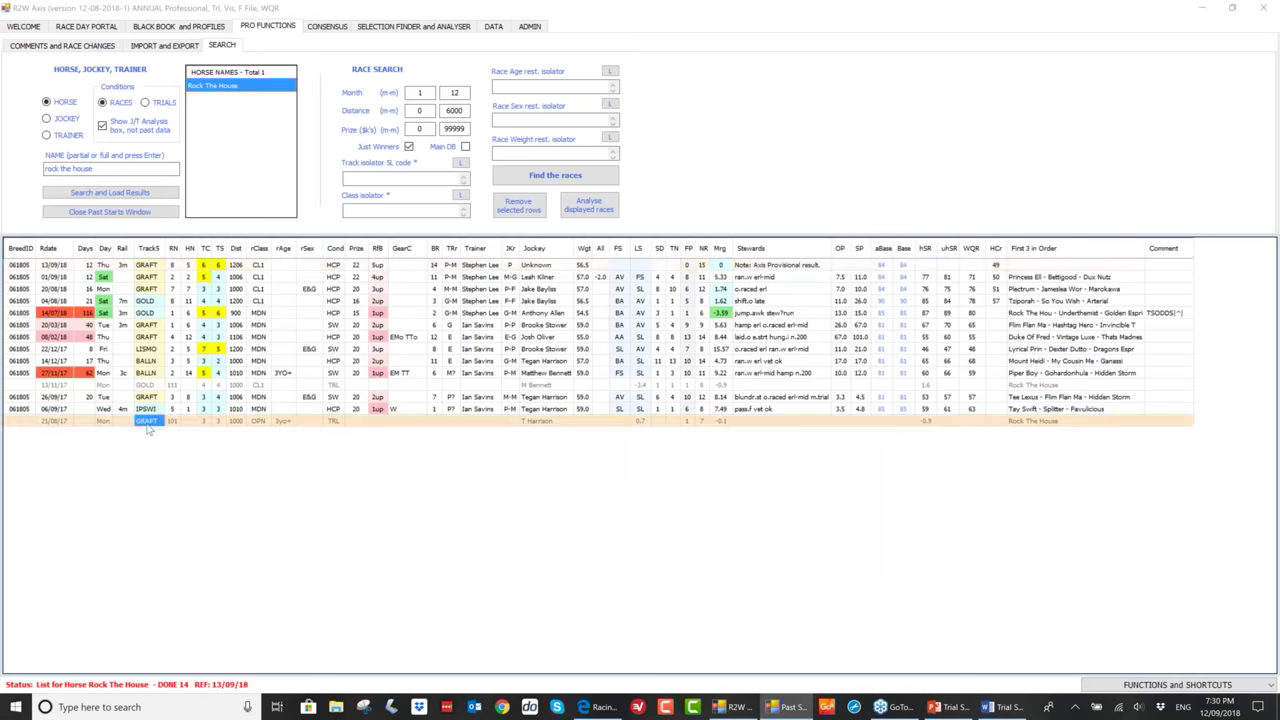
pyautogui.doubleClick(147, 423)
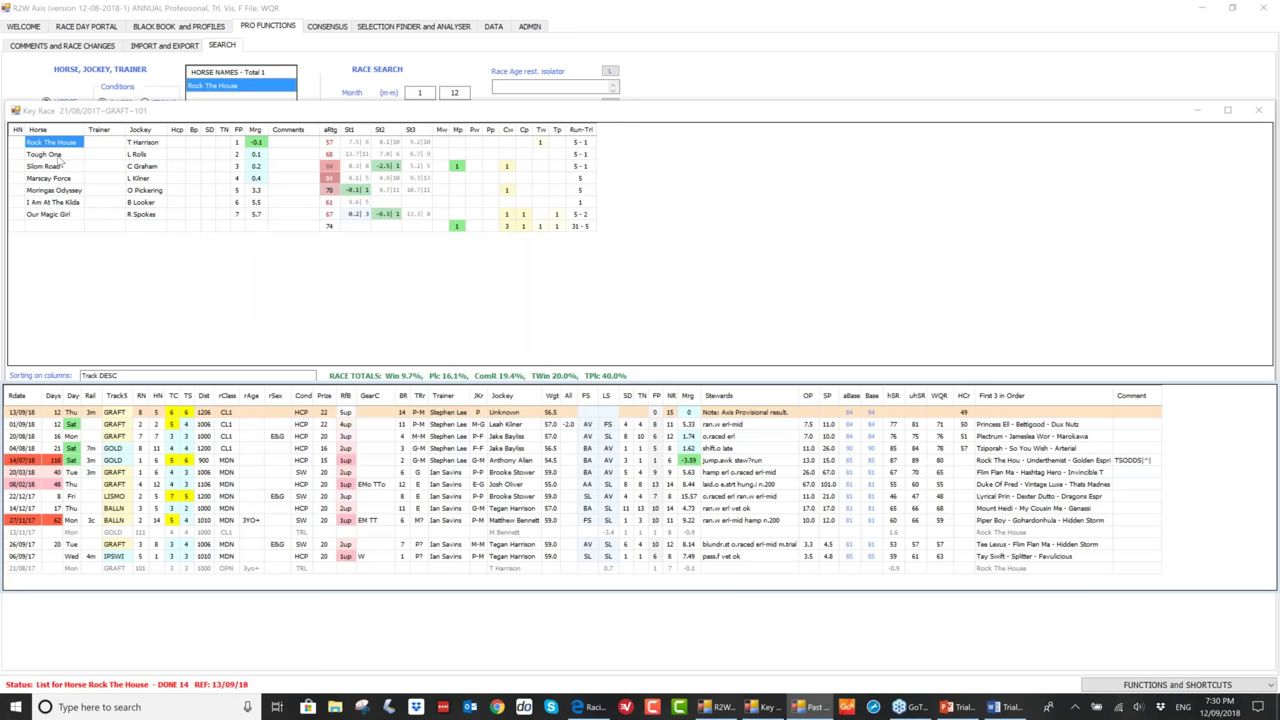
pyautogui.click(58, 155)
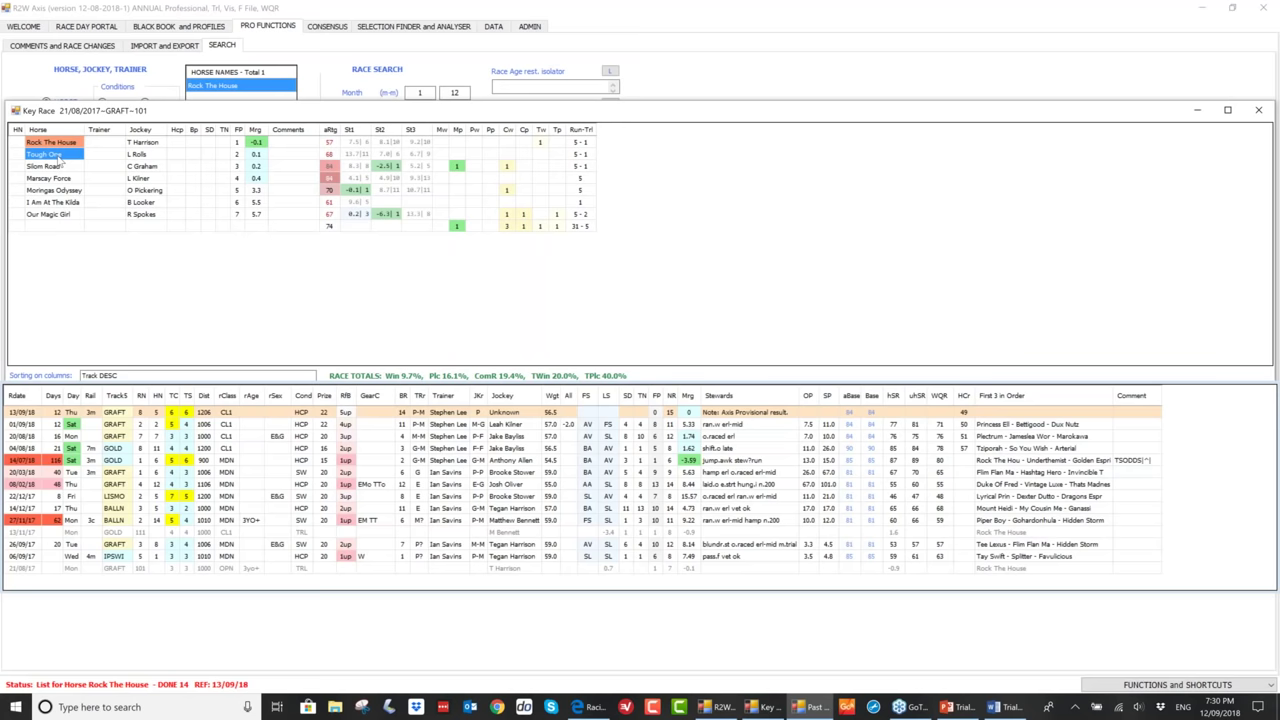
pyautogui.doubleClick(58, 157)
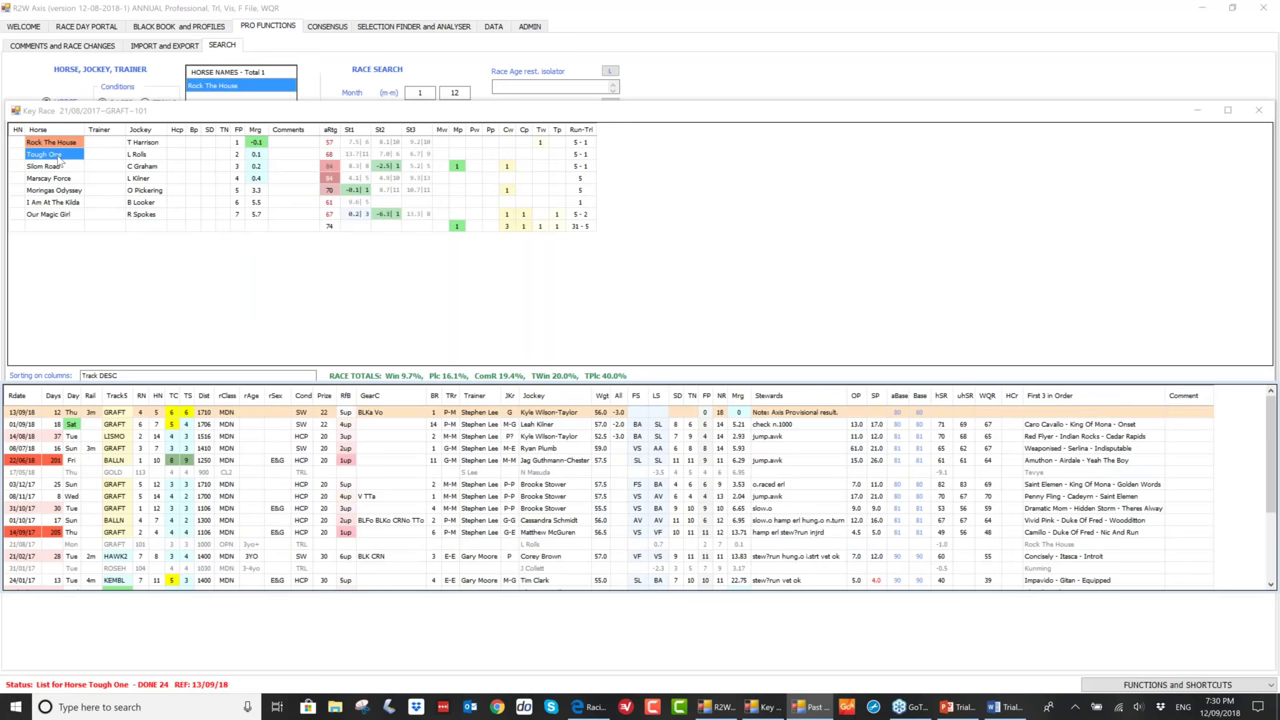
pyautogui.doubleClick(48, 166)
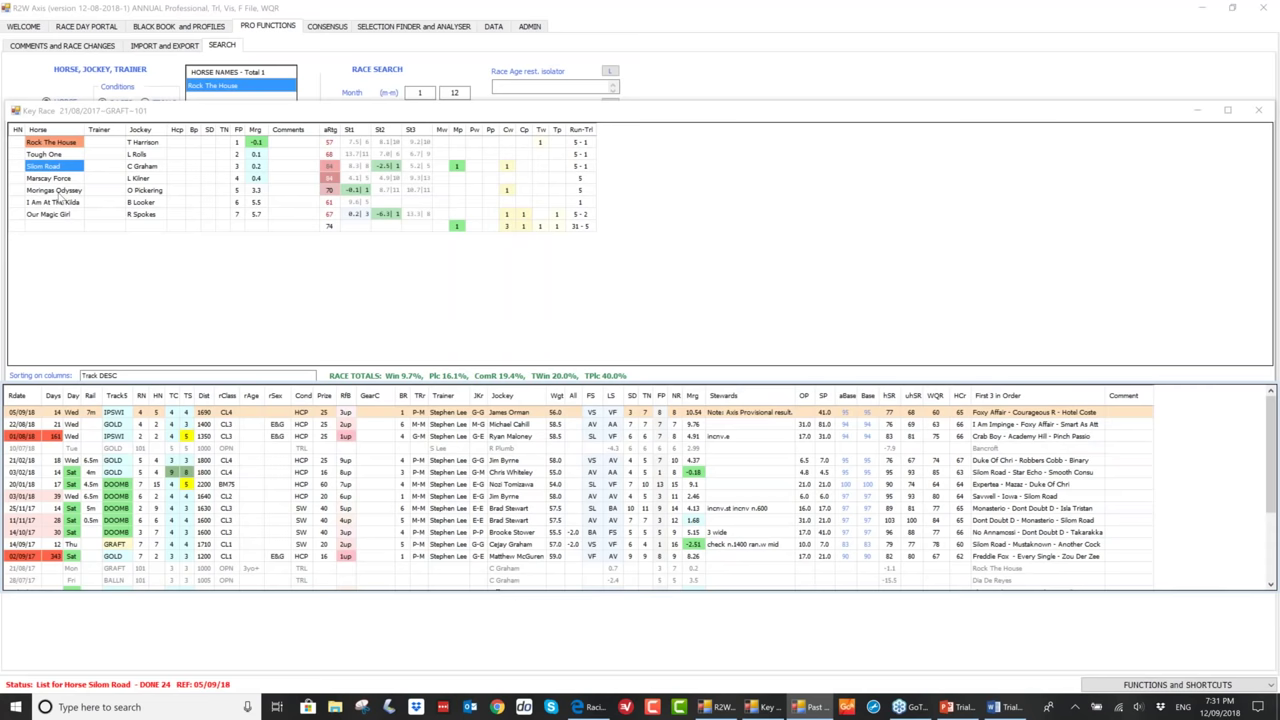
pyautogui.click(58, 193)
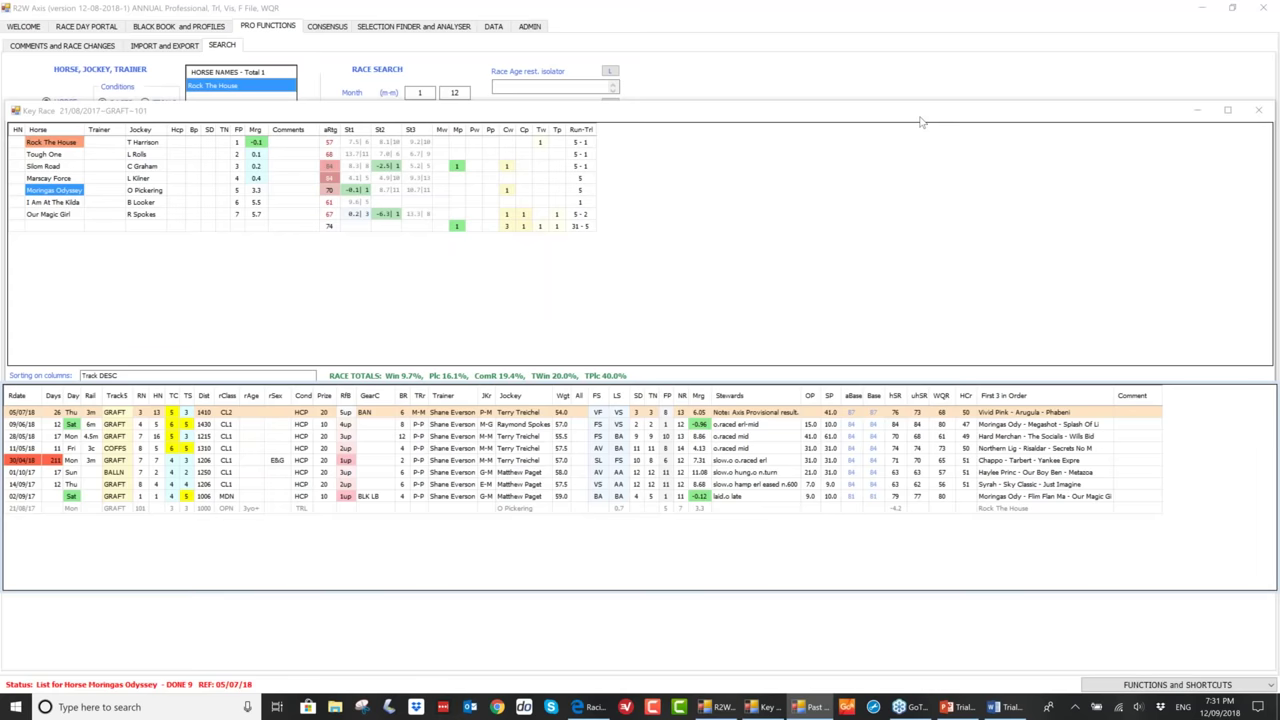
pyautogui.moveTo(921, 122); pyautogui.dragTo(812, 132)
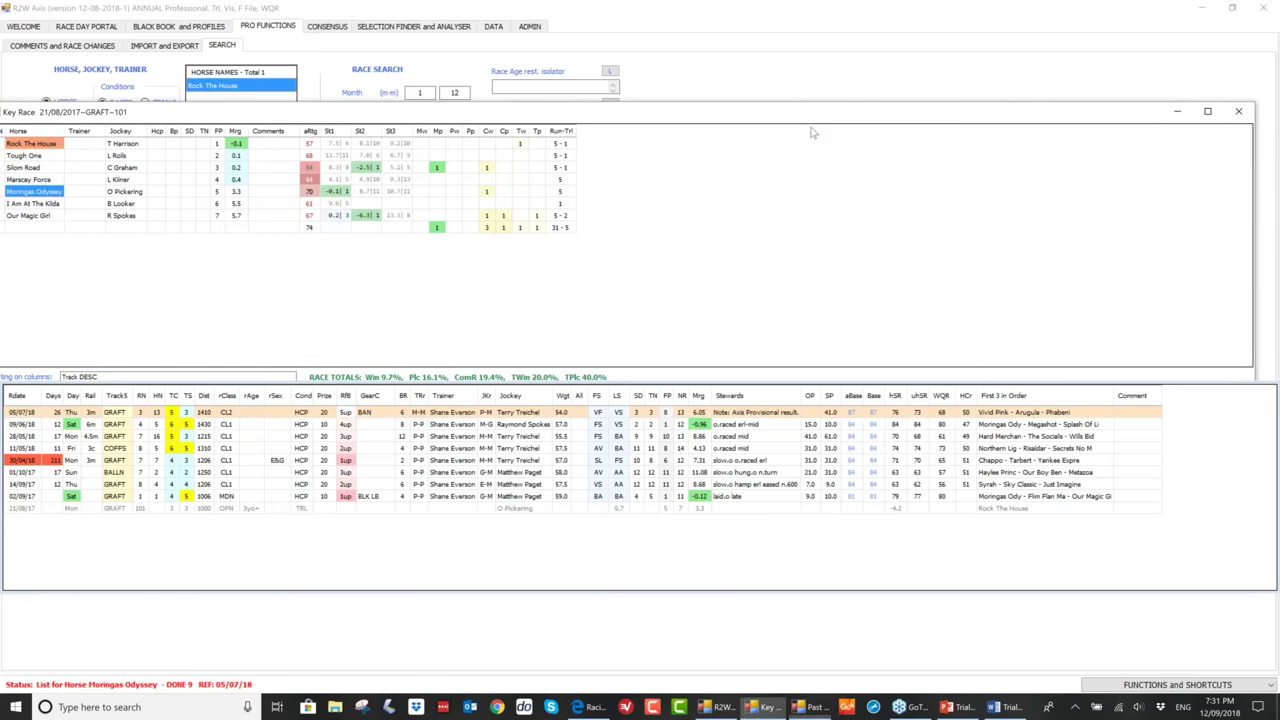
pyautogui.click(313, 86)
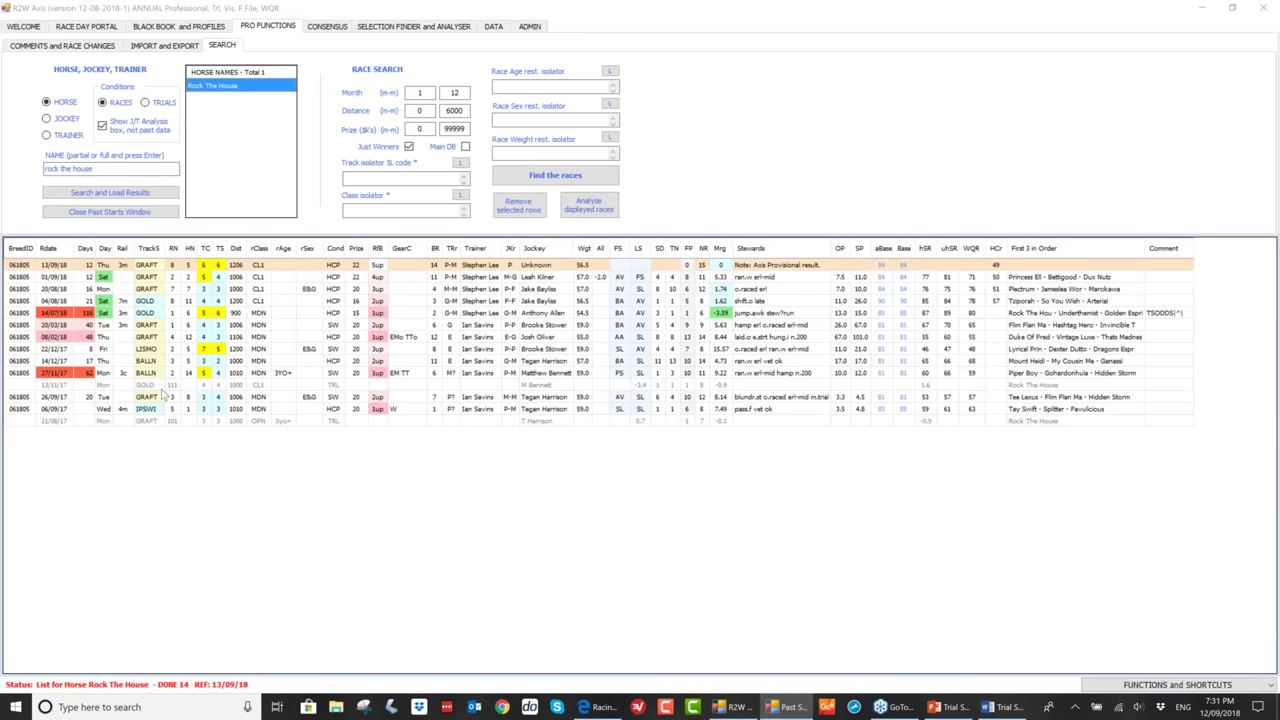
pyautogui.doubleClick(160, 385)
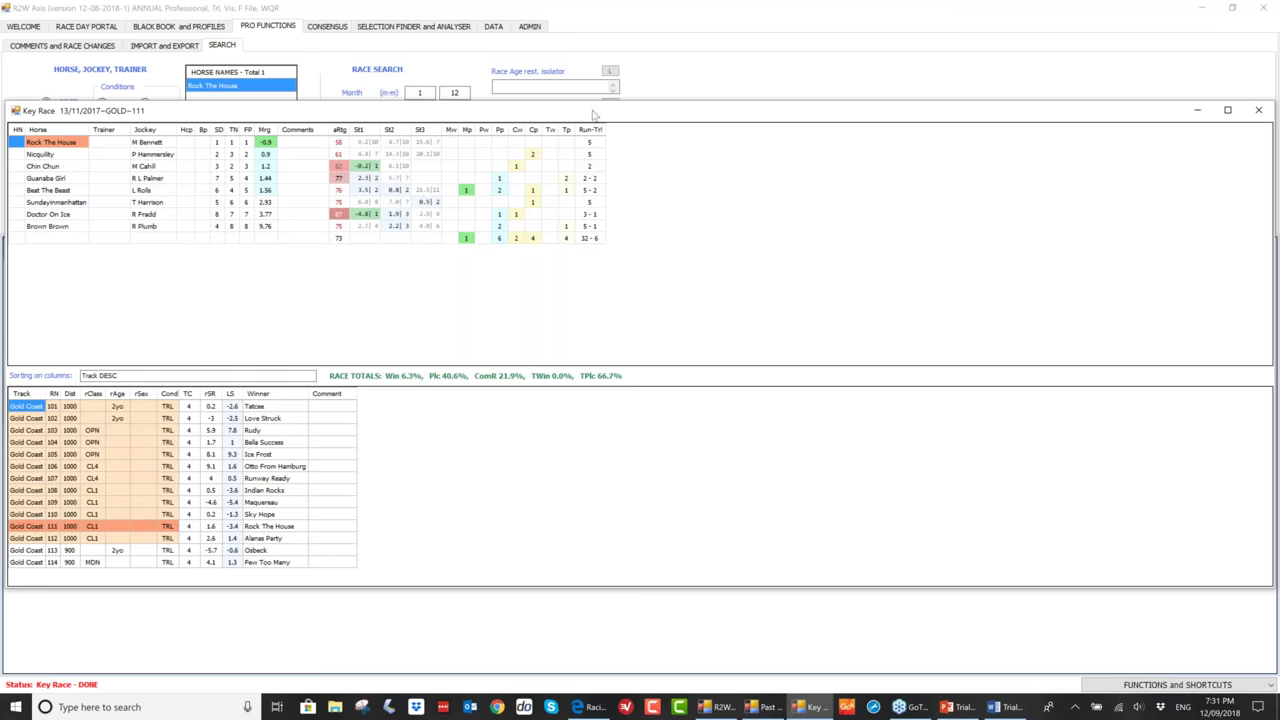
# - Move the Gold Coast trial's Key Race window aside, then close it
pyautogui.moveTo(540, 113); pyautogui.dragTo(188, 126)
pyautogui.click(903, 127)
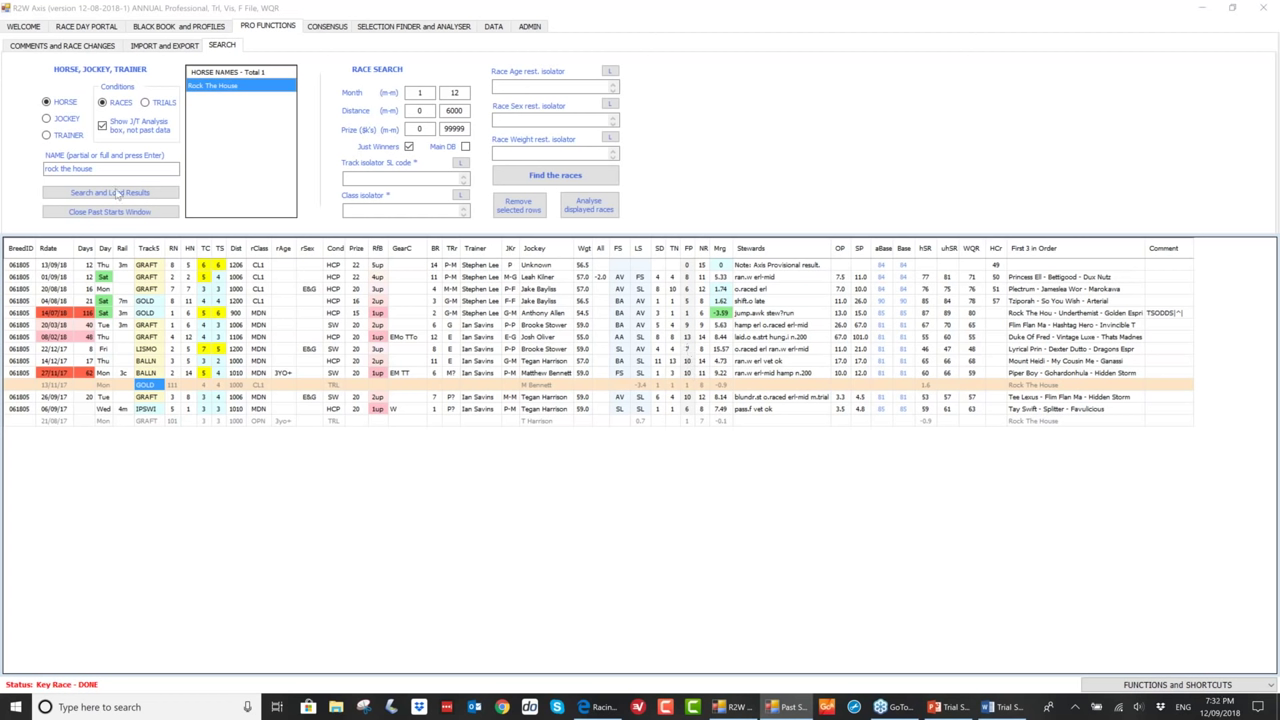
# - Switch to trainer search and show the earlier trainer's statistics: 99 runs, 9 wins, 9.1%
pyautogui.click(45, 136)
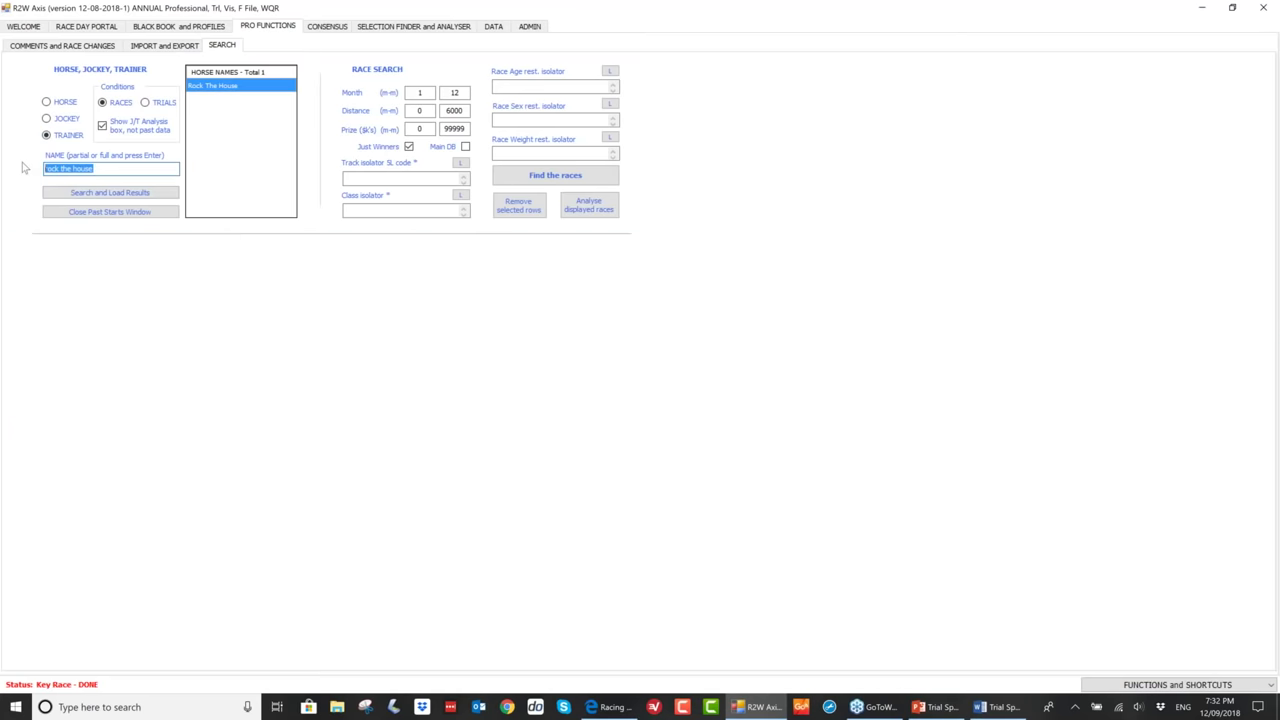
pyautogui.write('ian savins')
pyautogui.click(72, 193)
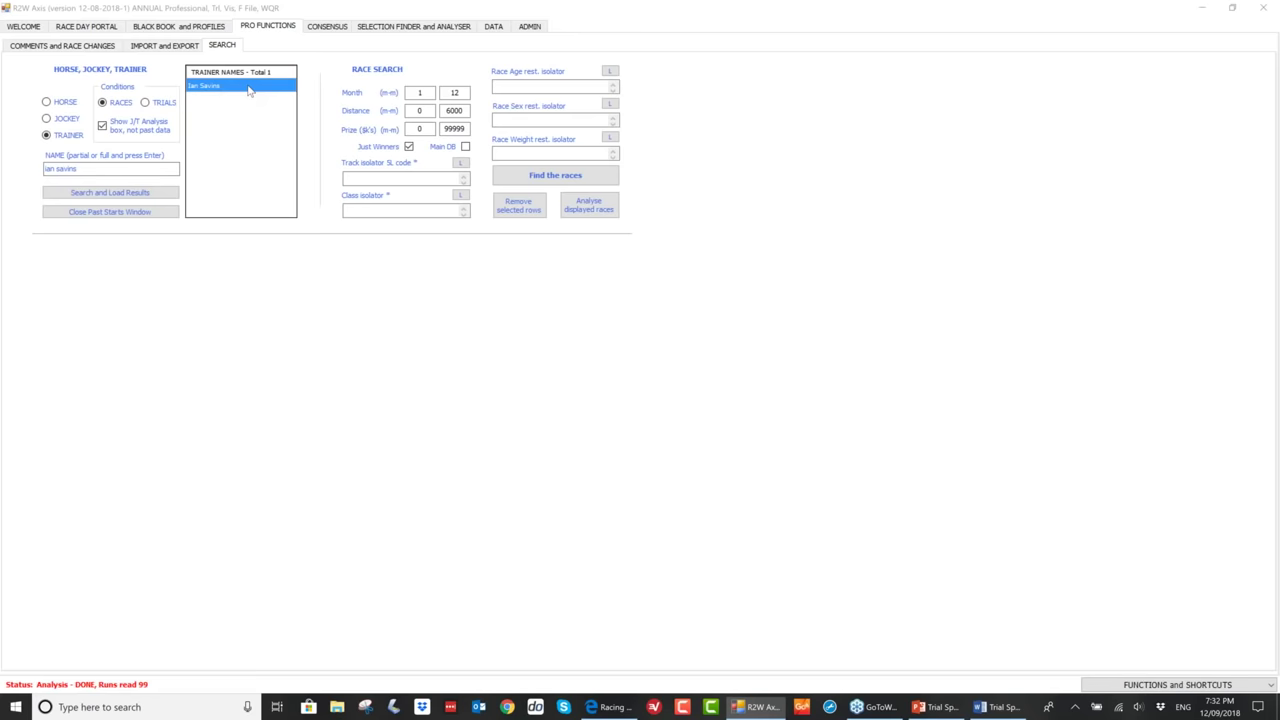
pyautogui.doubleClick(250, 90)
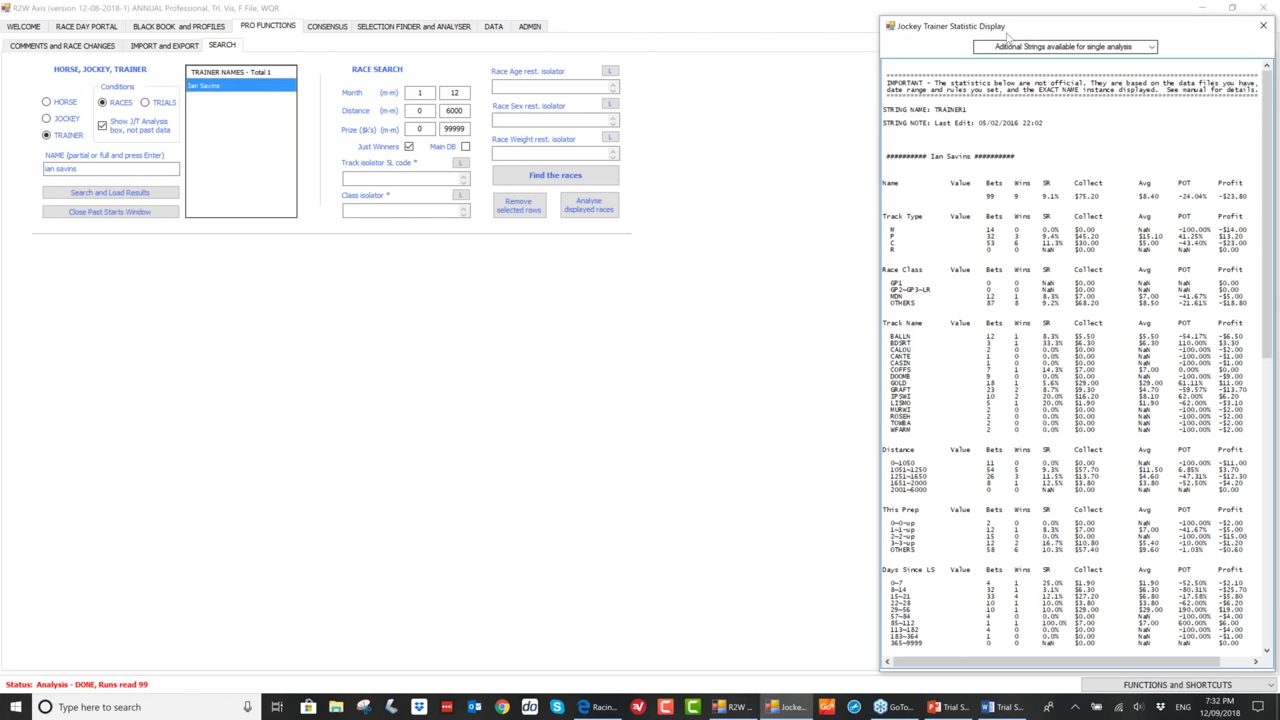
pyautogui.moveTo(1008, 35); pyautogui.dragTo(516, 30)
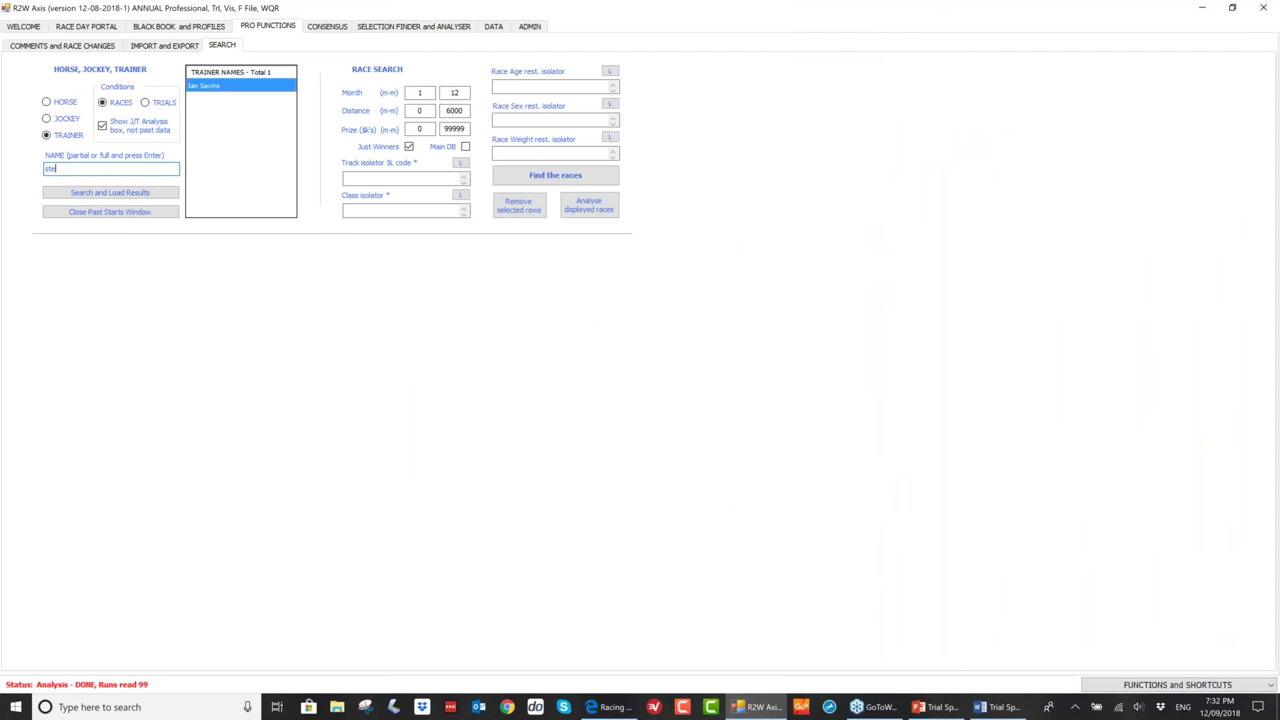
# - Search the current trainer, continue to analysis, review 679 runs and 52 wins, then close it
pyautogui.write('phen lee')
pyautogui.press('Return')
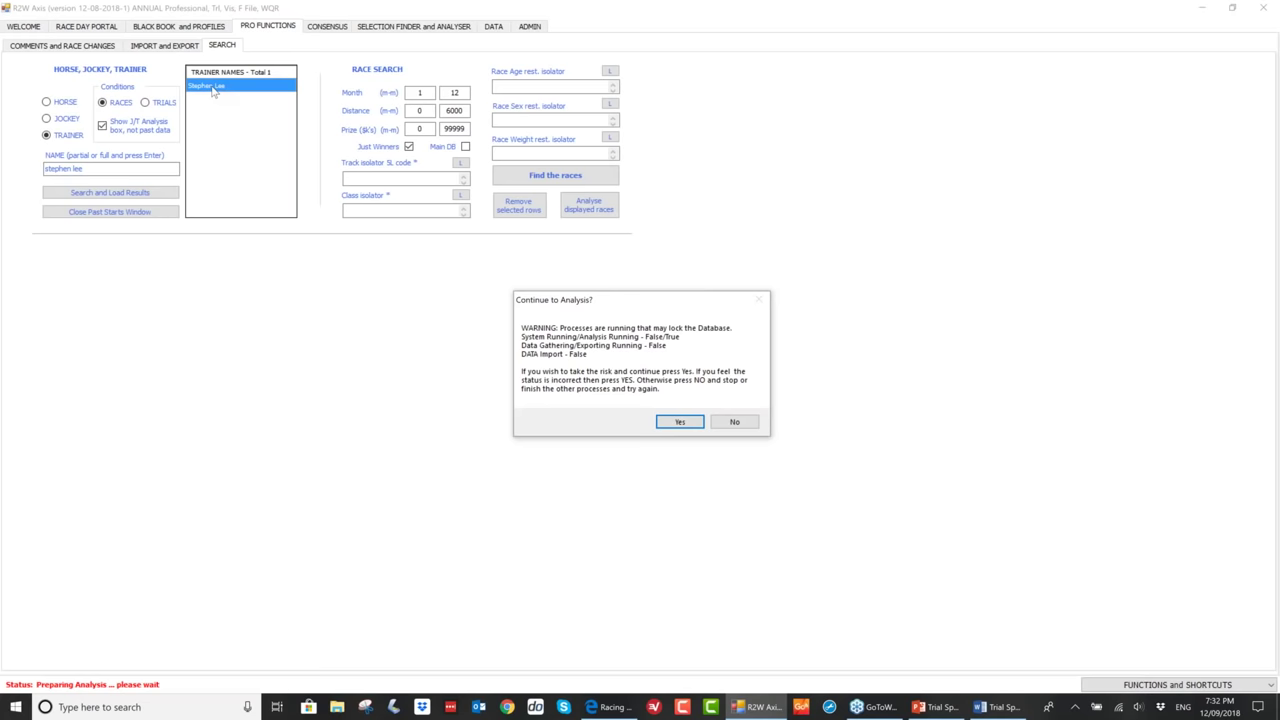
pyautogui.press('Return')
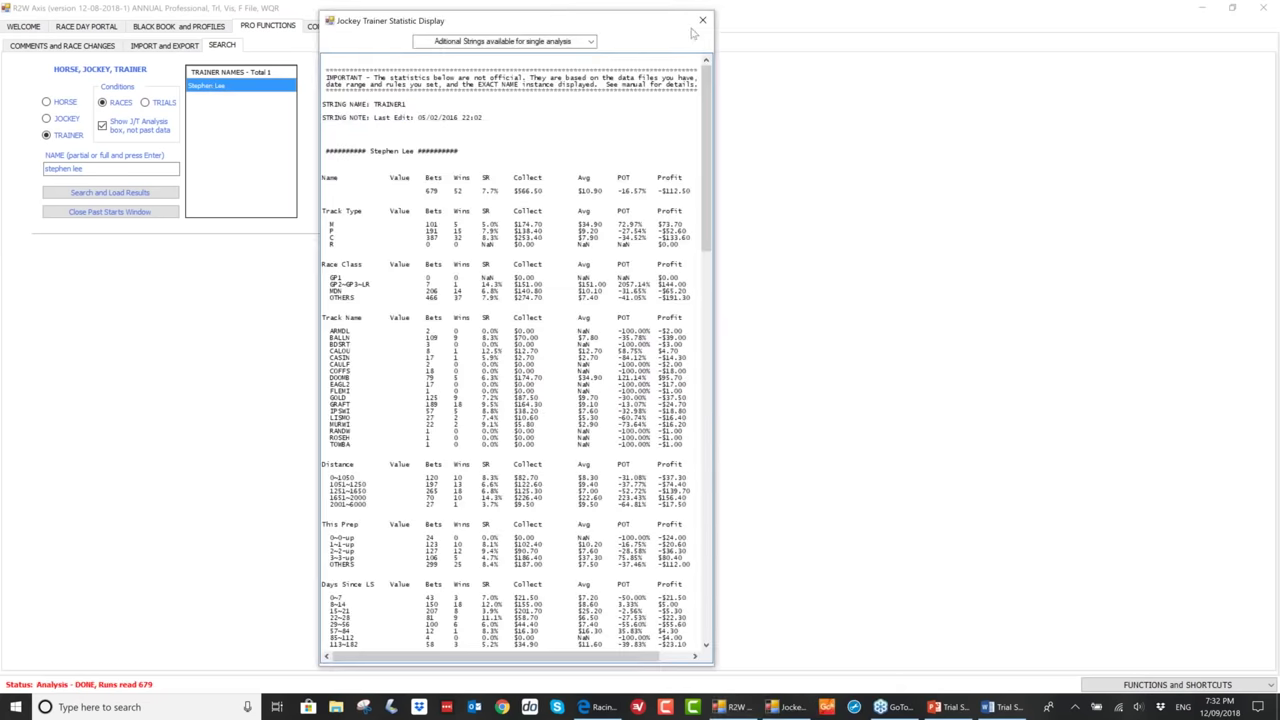
pyautogui.click(702, 22)
pyautogui.click(703, 22)
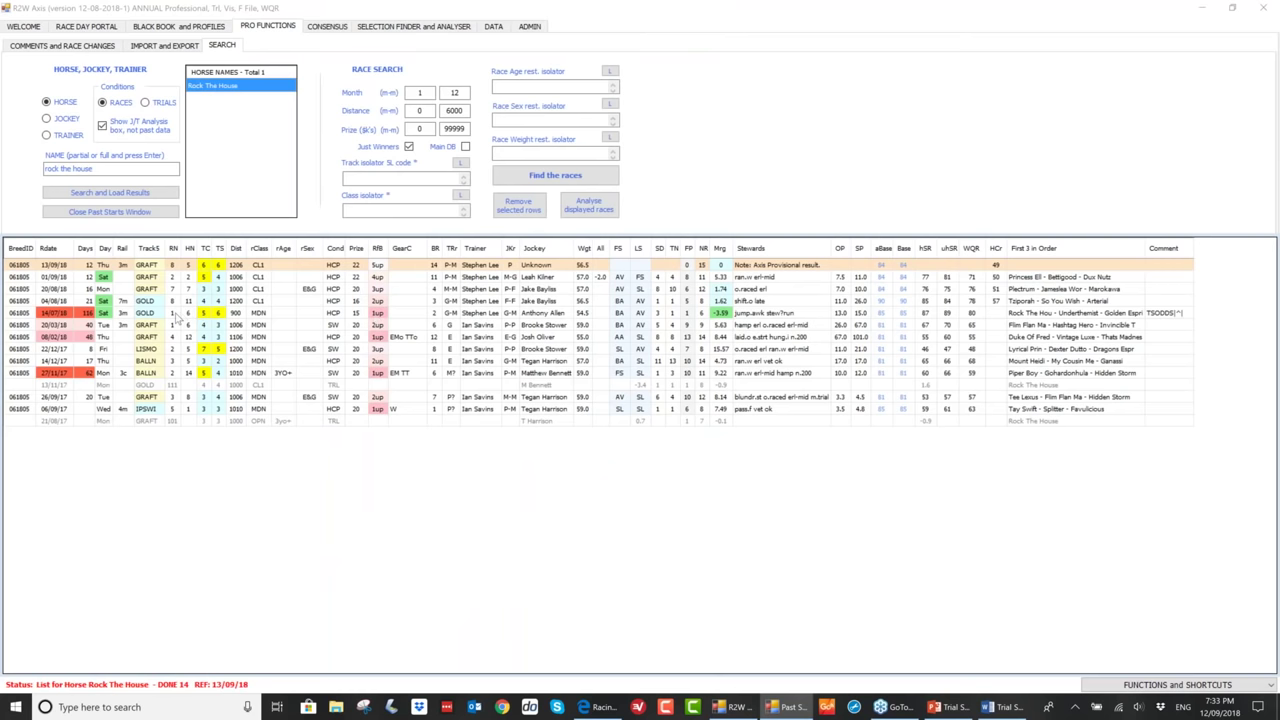
# - Play the 14/07/18 Gold Coast replay, skip to mid-race, close it, and return to the slides
pyautogui.click(174, 313)
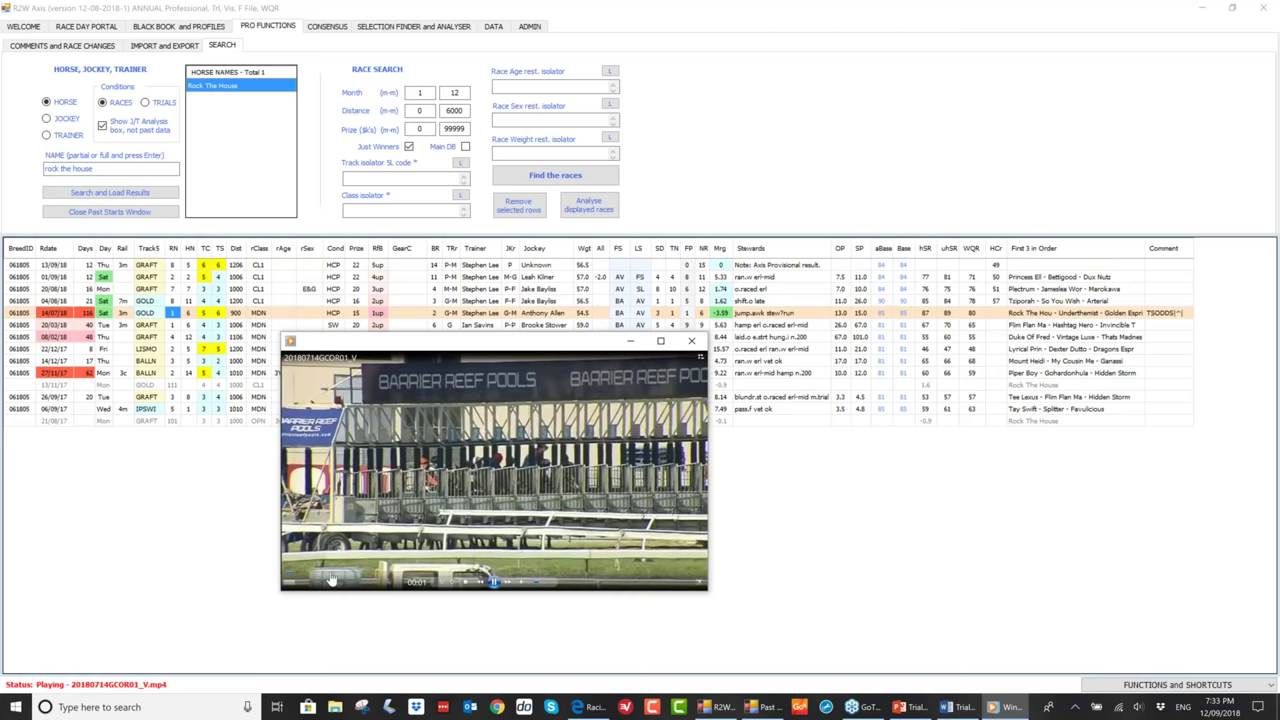
pyautogui.click(332, 578)
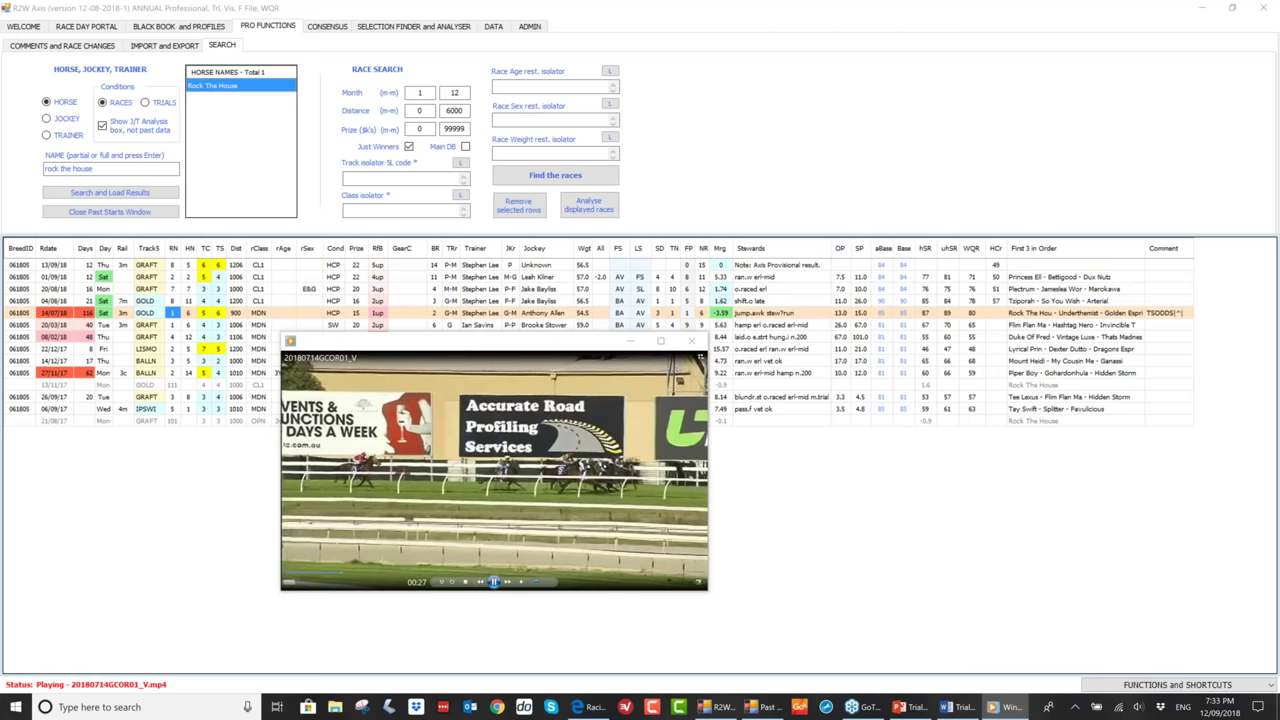
pyautogui.click(388, 578)
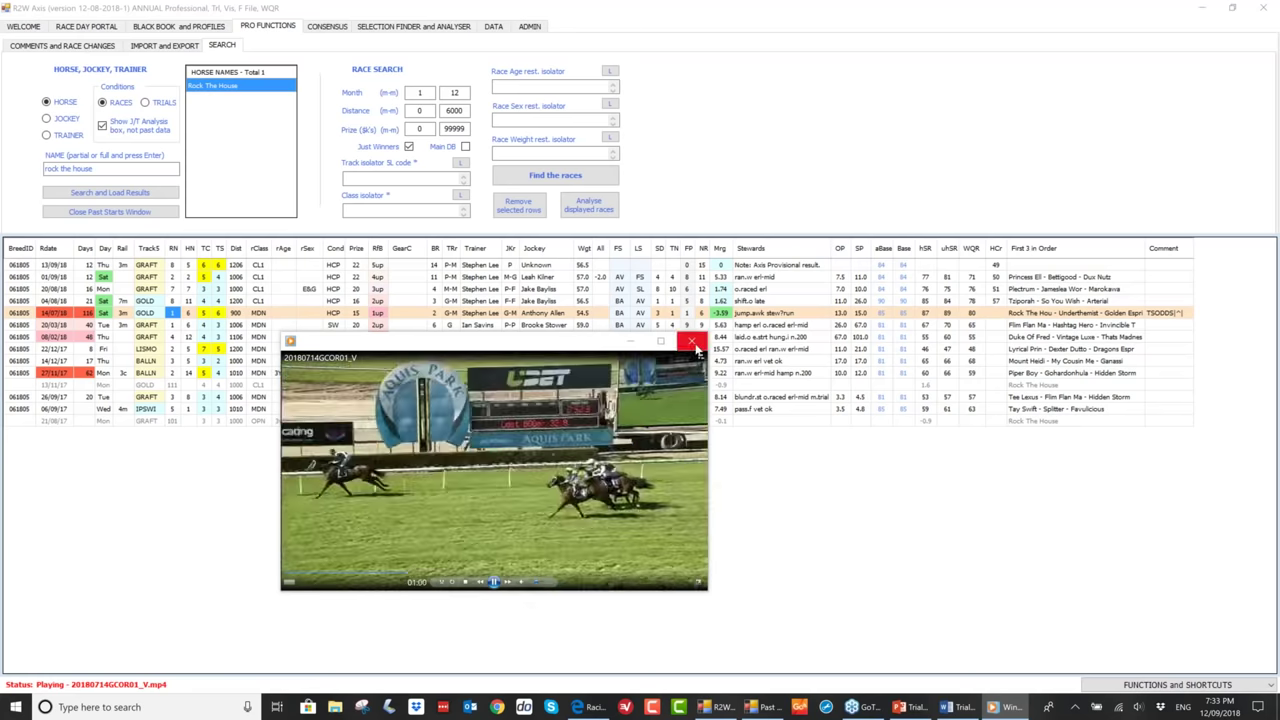
pyautogui.click(696, 348)
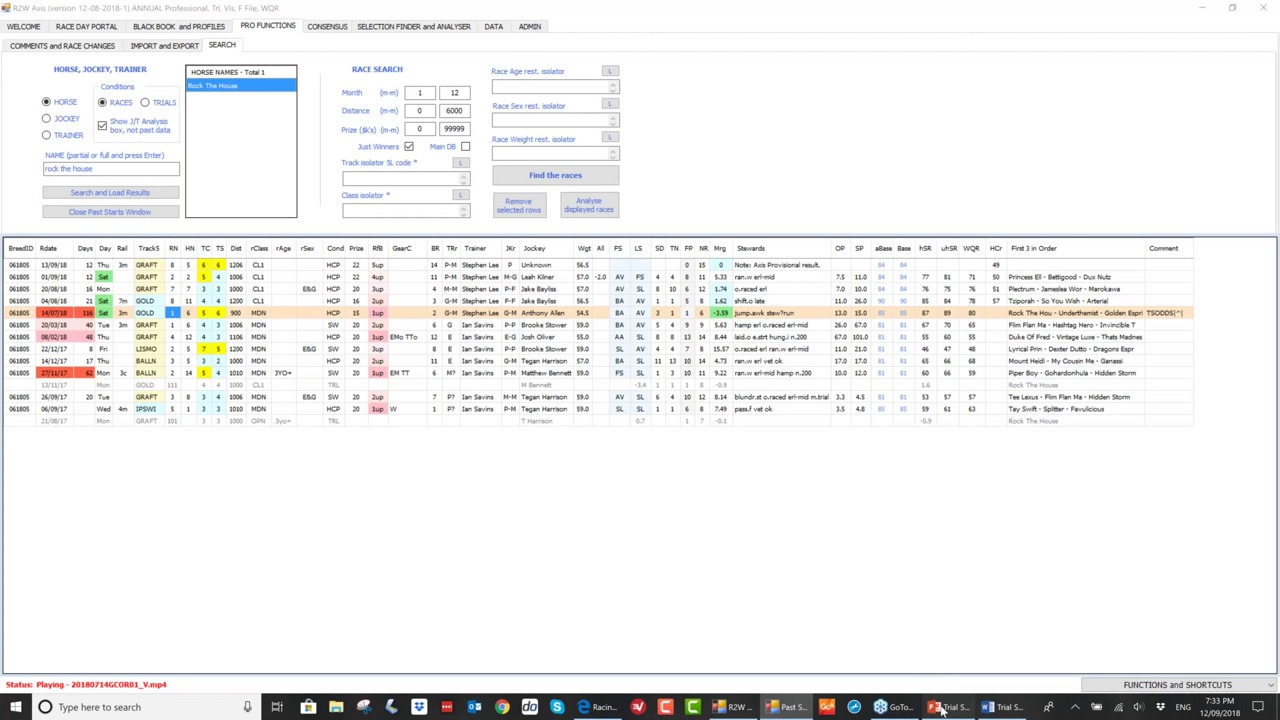
pyautogui.click(940, 708)
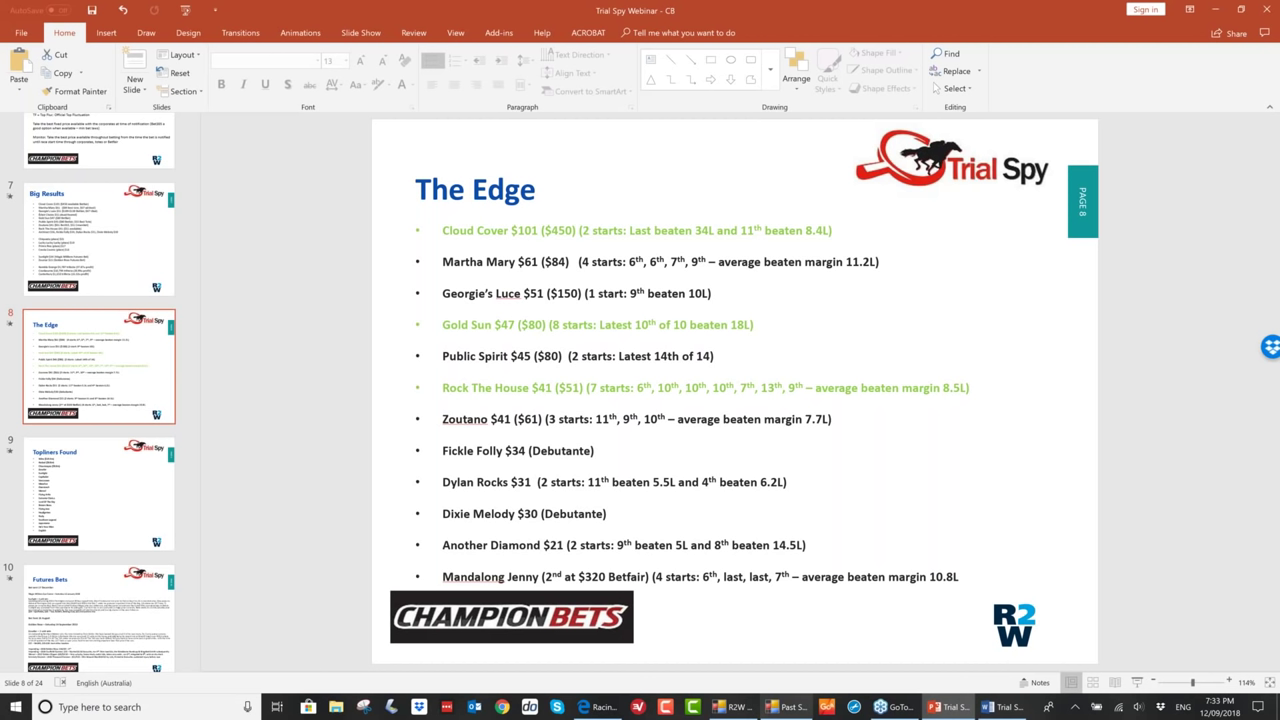
# - Leave The Edge slide and return to R2W Axis, where Gold Sun's 13 past starts are listed
pyautogui.hotkey('alt', 'Tab')
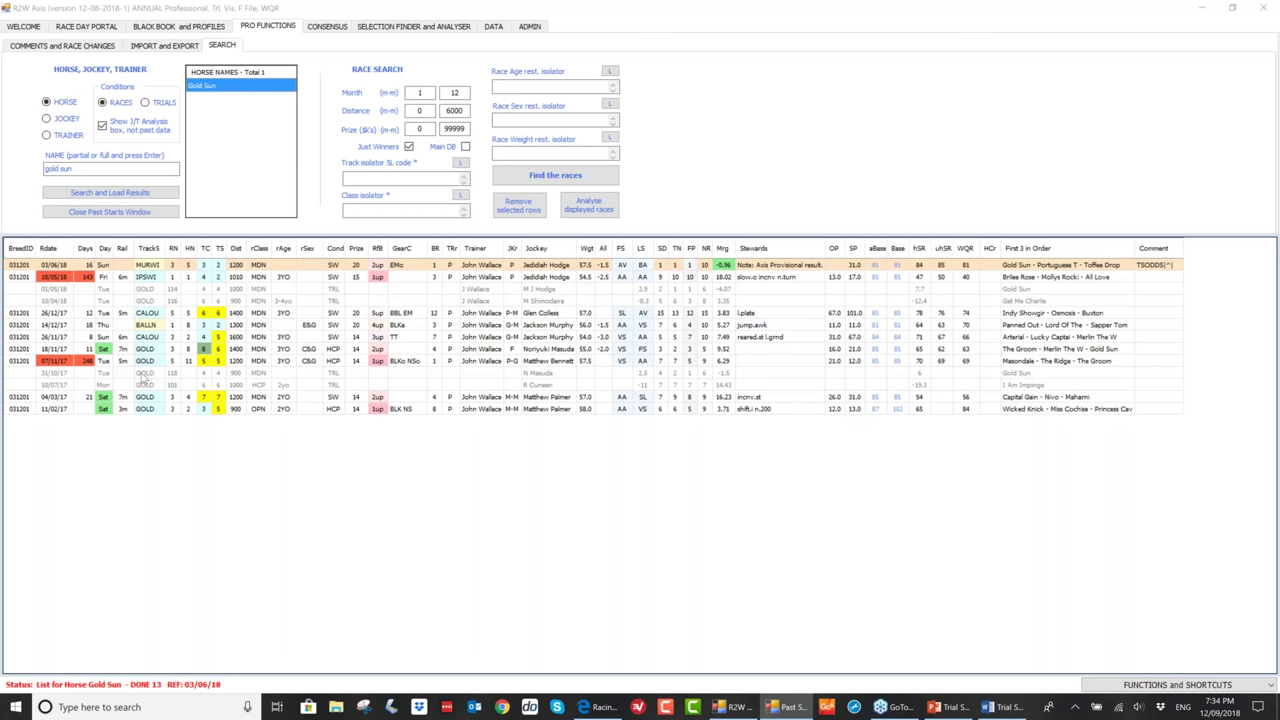
# - Open the Key Race breakdown for Gold Sun's 31/10/17 Gold Coast trial, won by 1.5
pyautogui.click(145, 373)
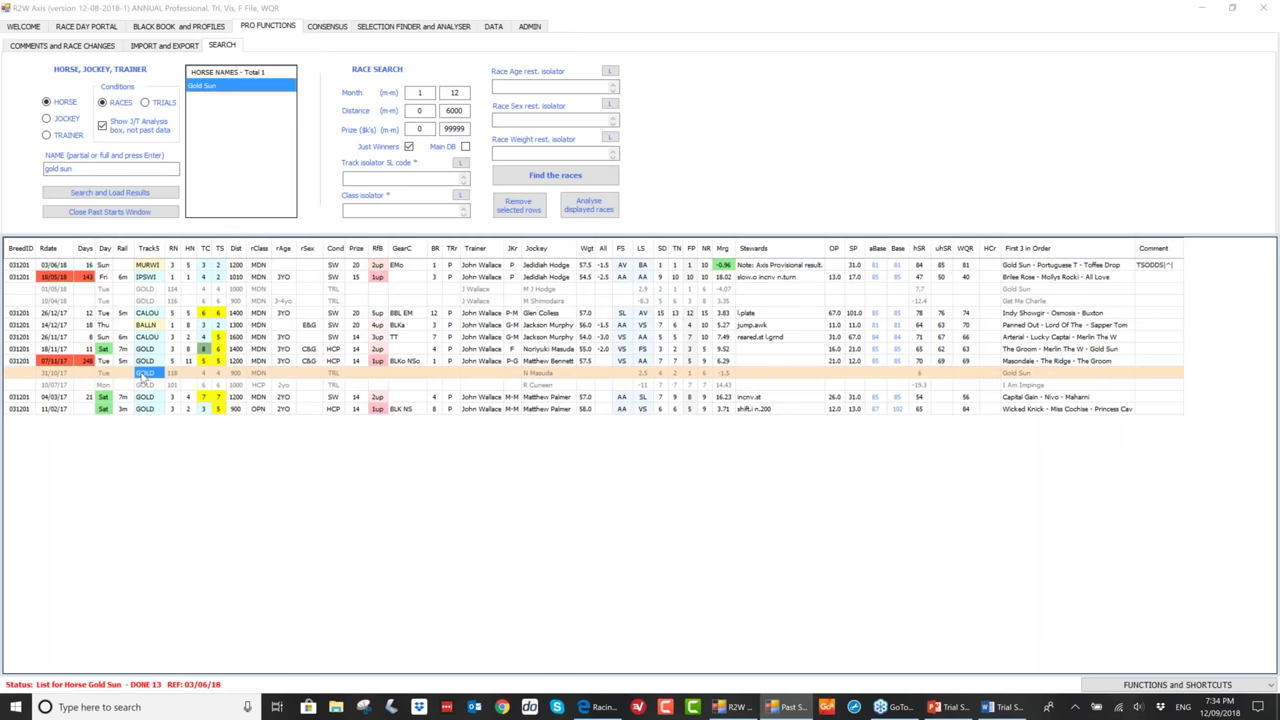
pyautogui.doubleClick(145, 374)
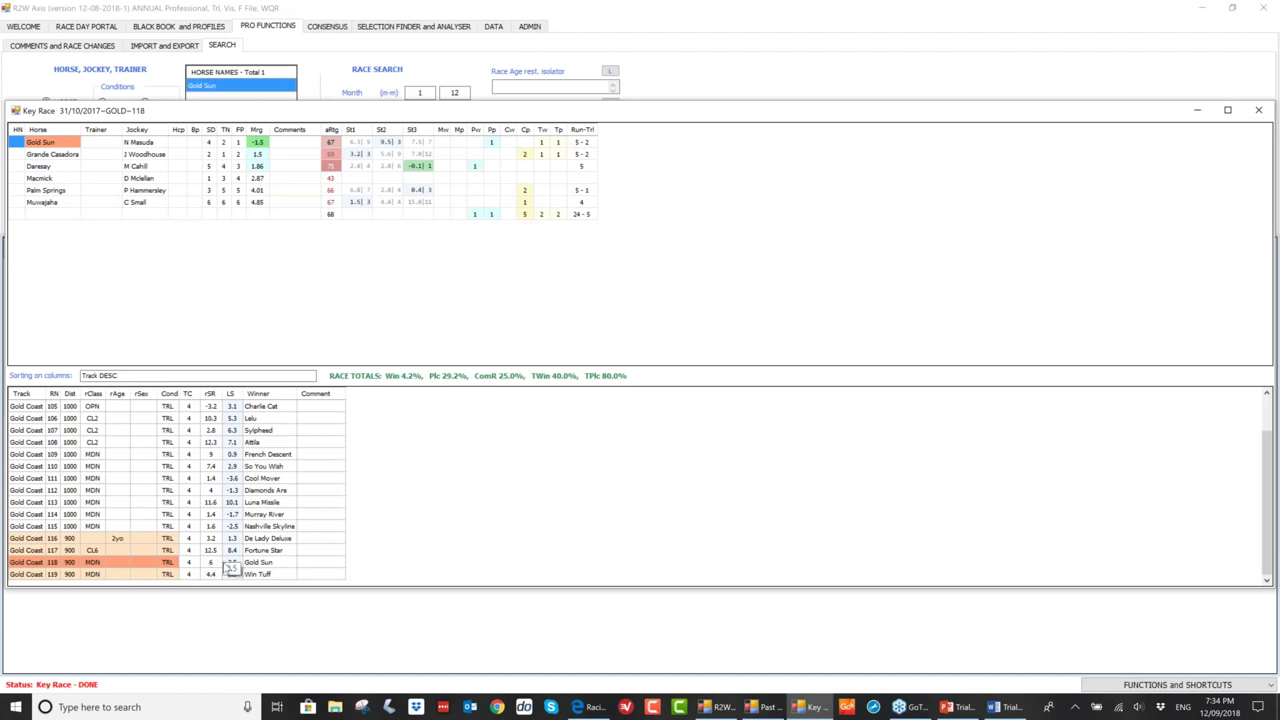
# - Load and scroll through Grande Casadora's and Daresay's later race histories, then close the Key Race window
pyautogui.click(60, 155)
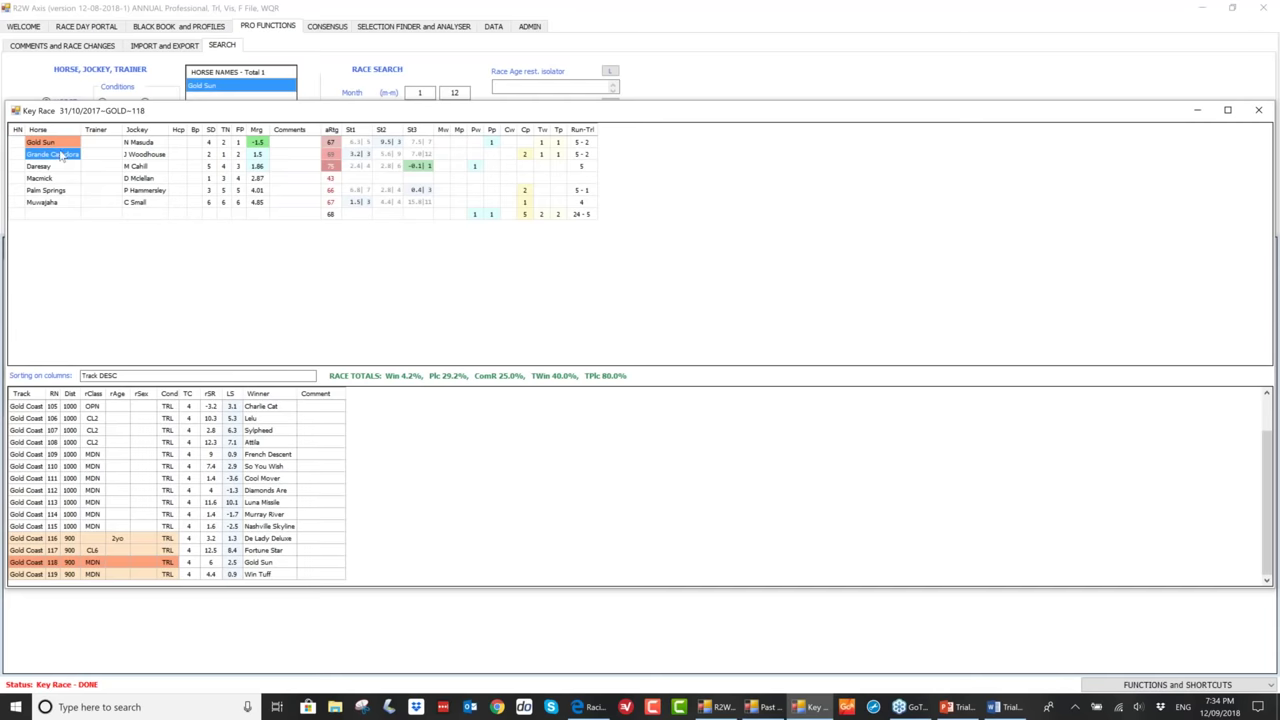
pyautogui.doubleClick(60, 155)
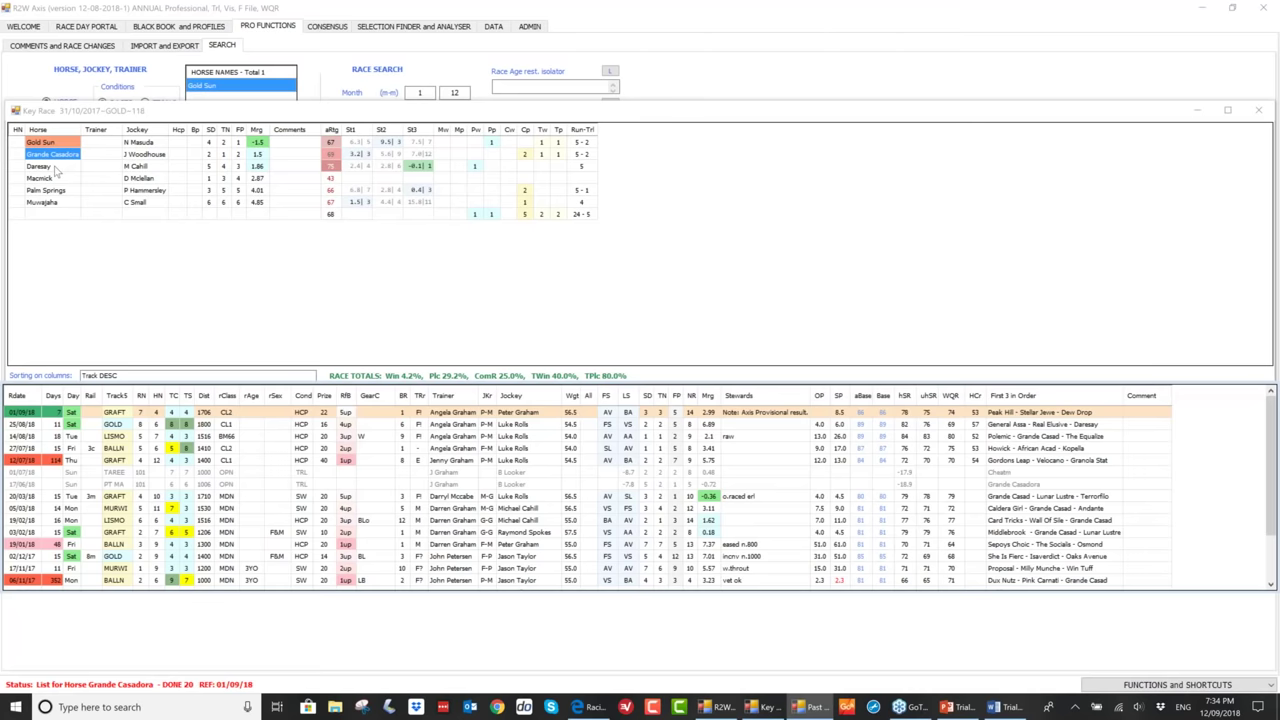
pyautogui.doubleClick(55, 167)
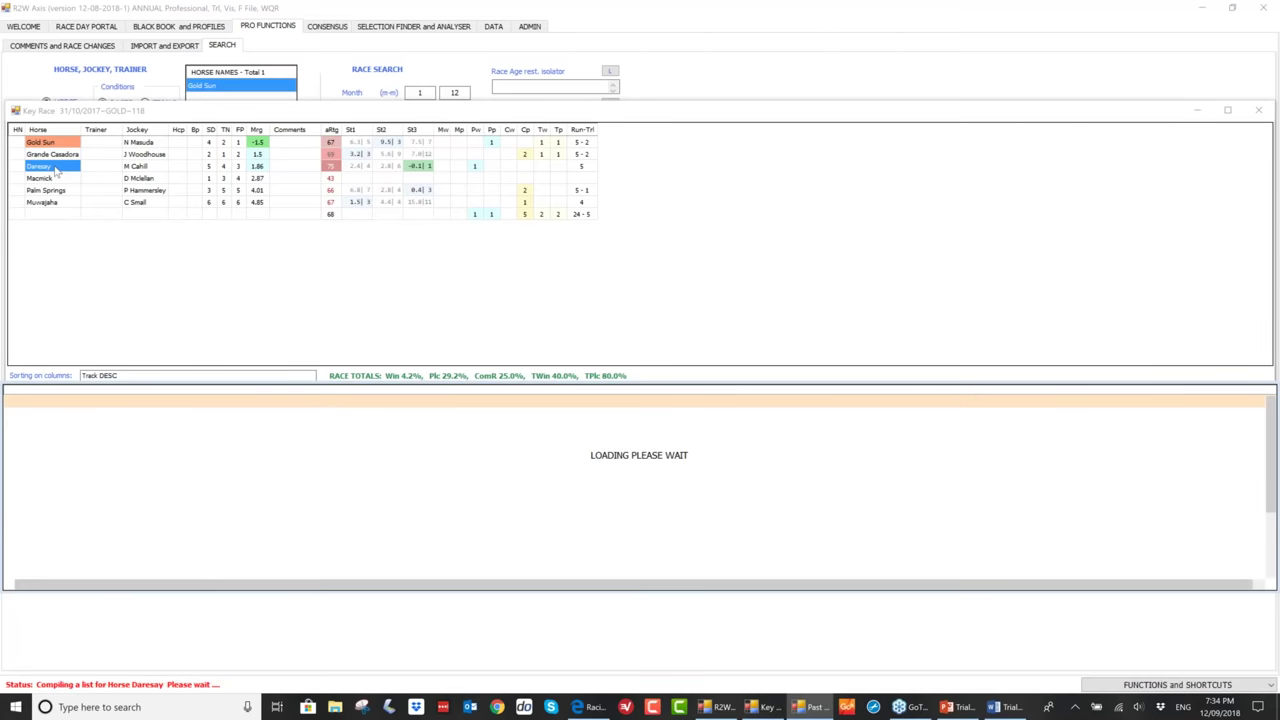
pyautogui.scroll(-1, 650, 560)
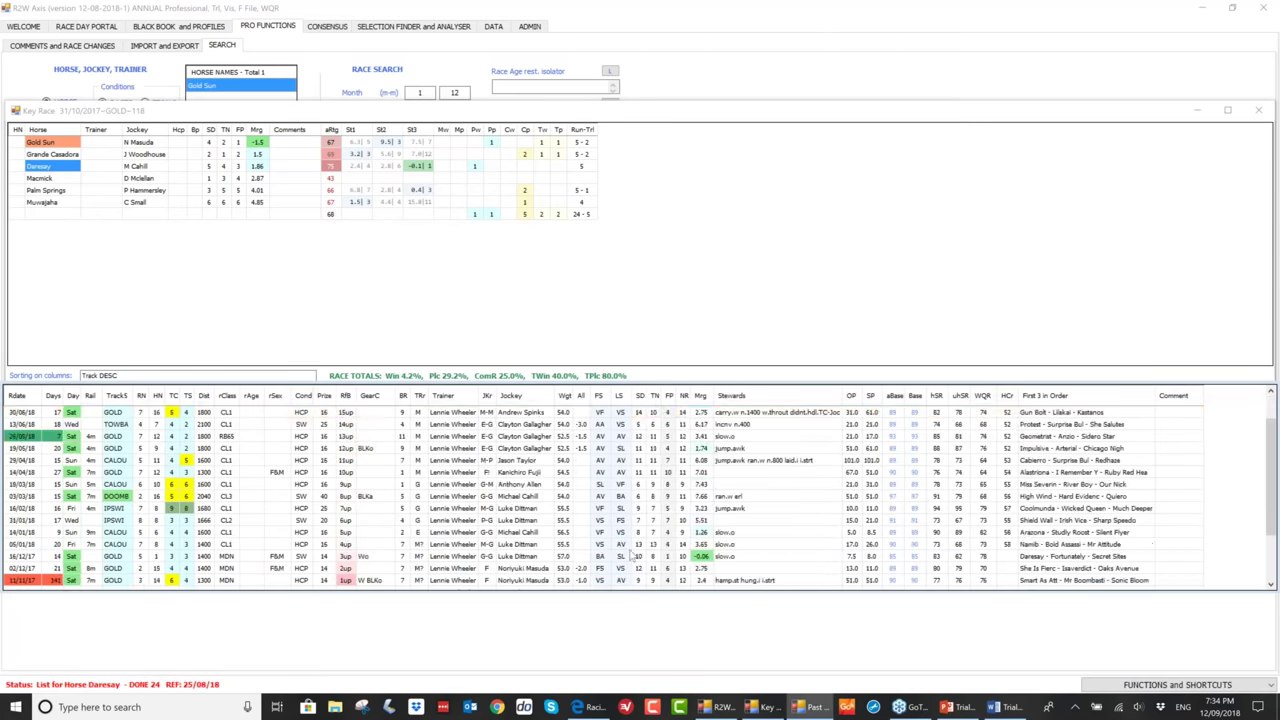
pyautogui.scroll(-1, 703, 530)
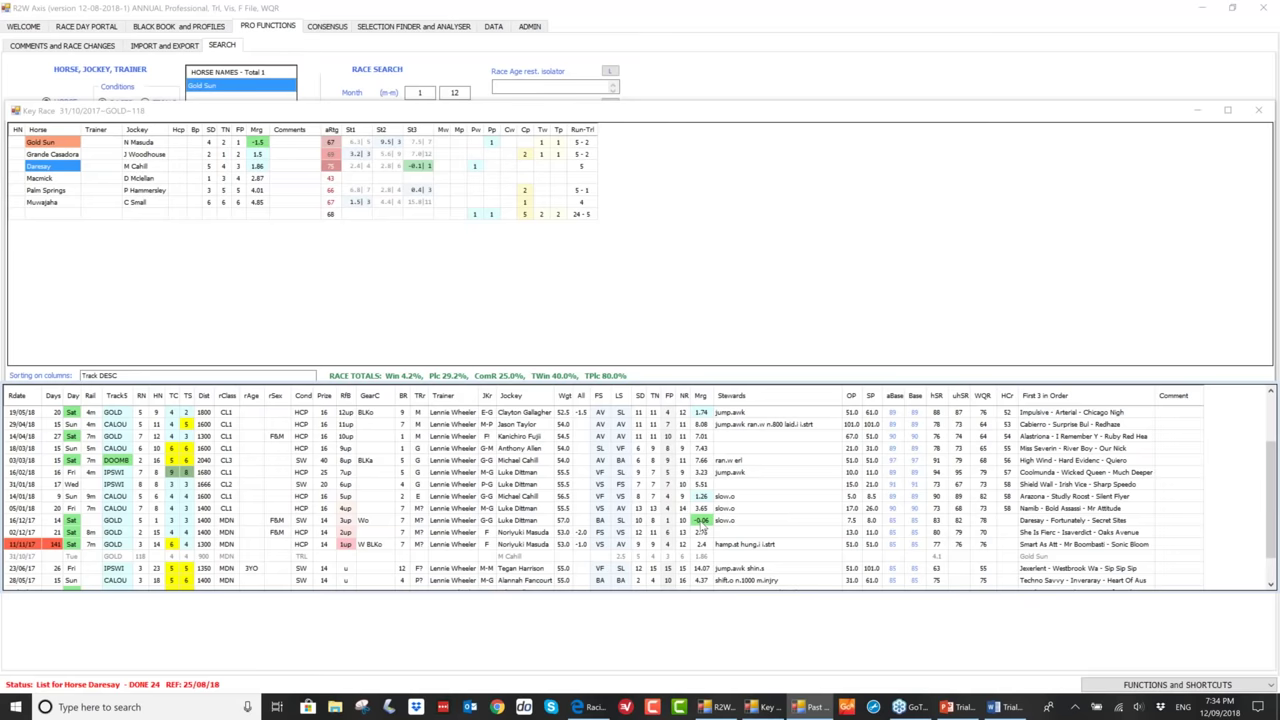
pyautogui.scroll(2, 703, 528)
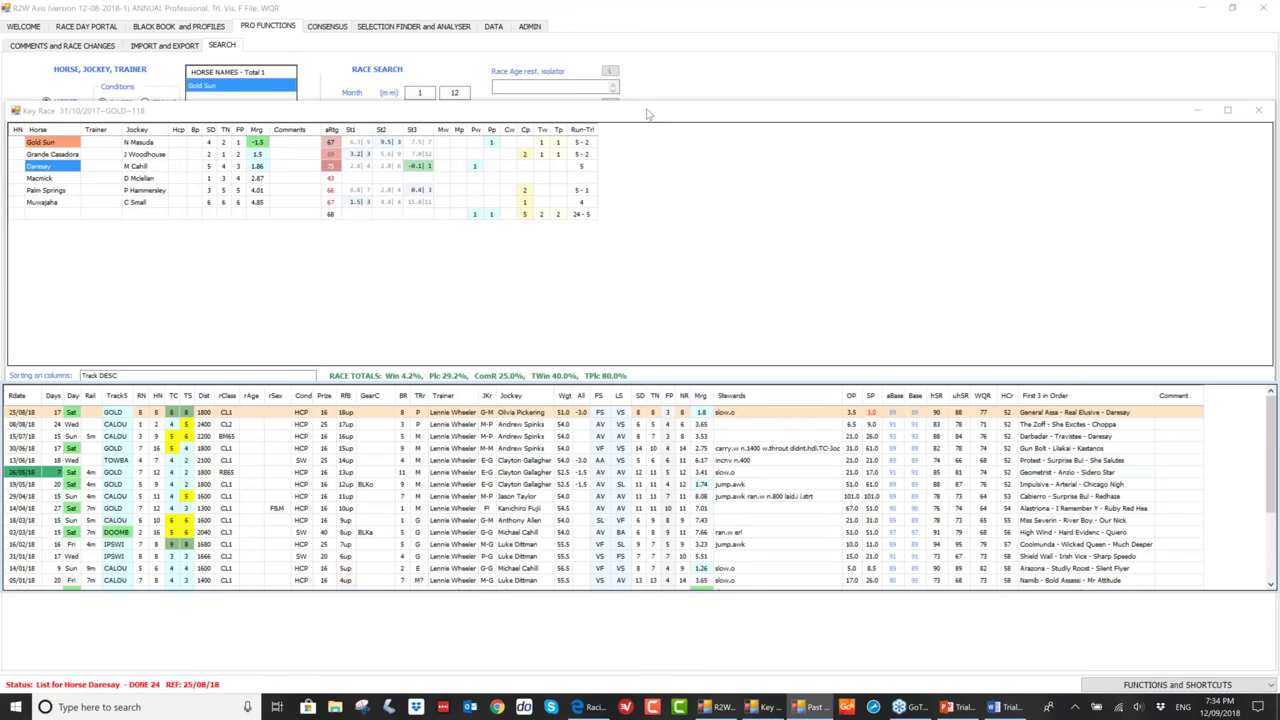
pyautogui.moveTo(647, 114); pyautogui.dragTo(856, 128)
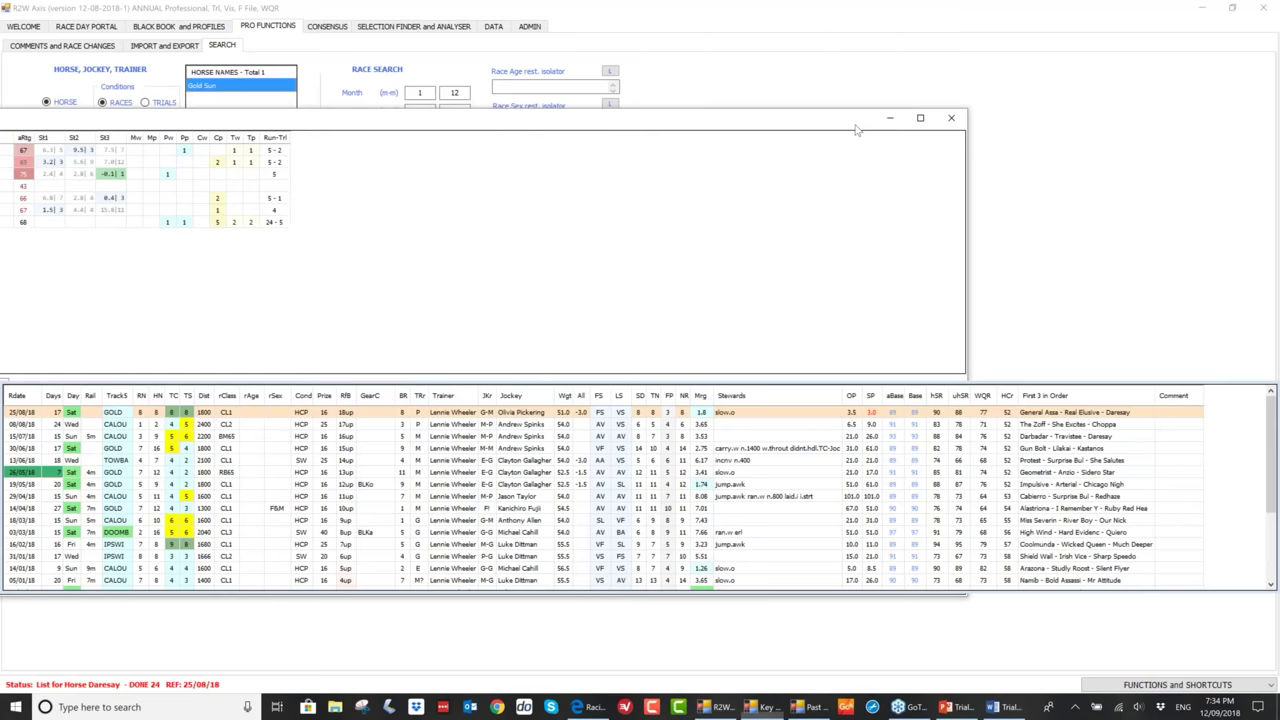
pyautogui.click(951, 117)
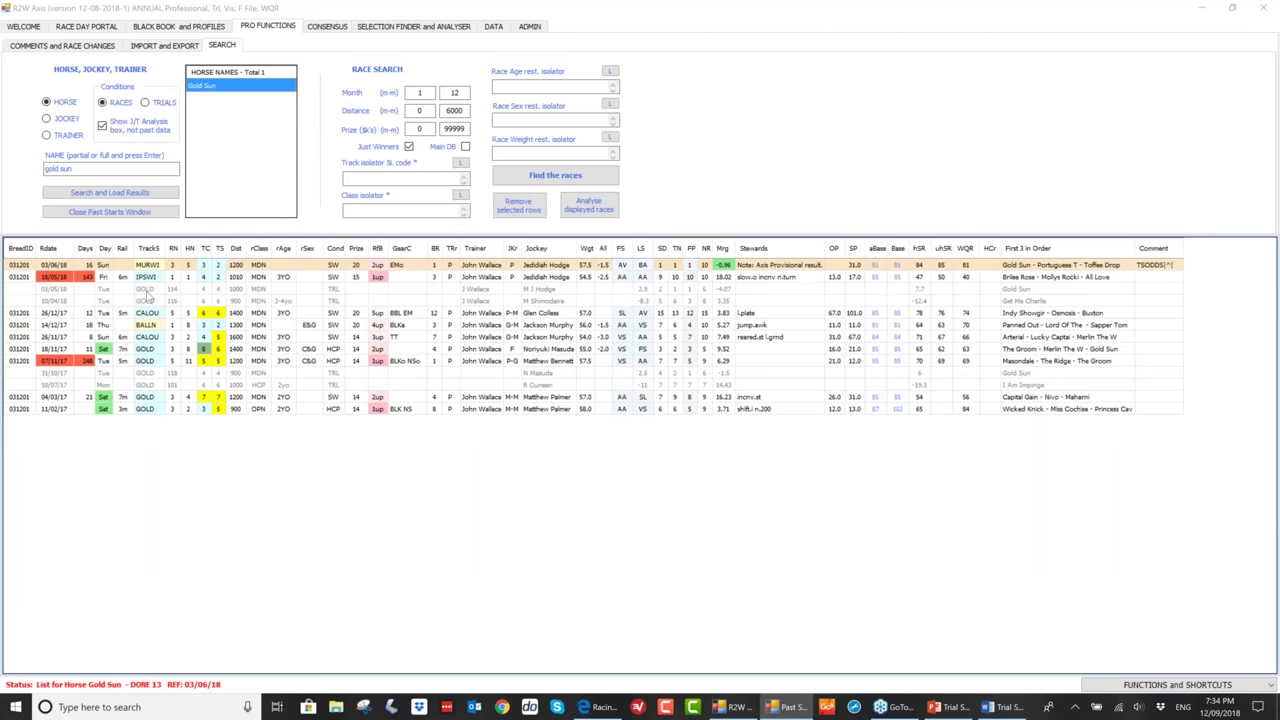
# - Open the key race for Gold Sun's 01/05/18 trial, then Luna Missile's Gold Coast trial 109
pyautogui.click(146, 289)
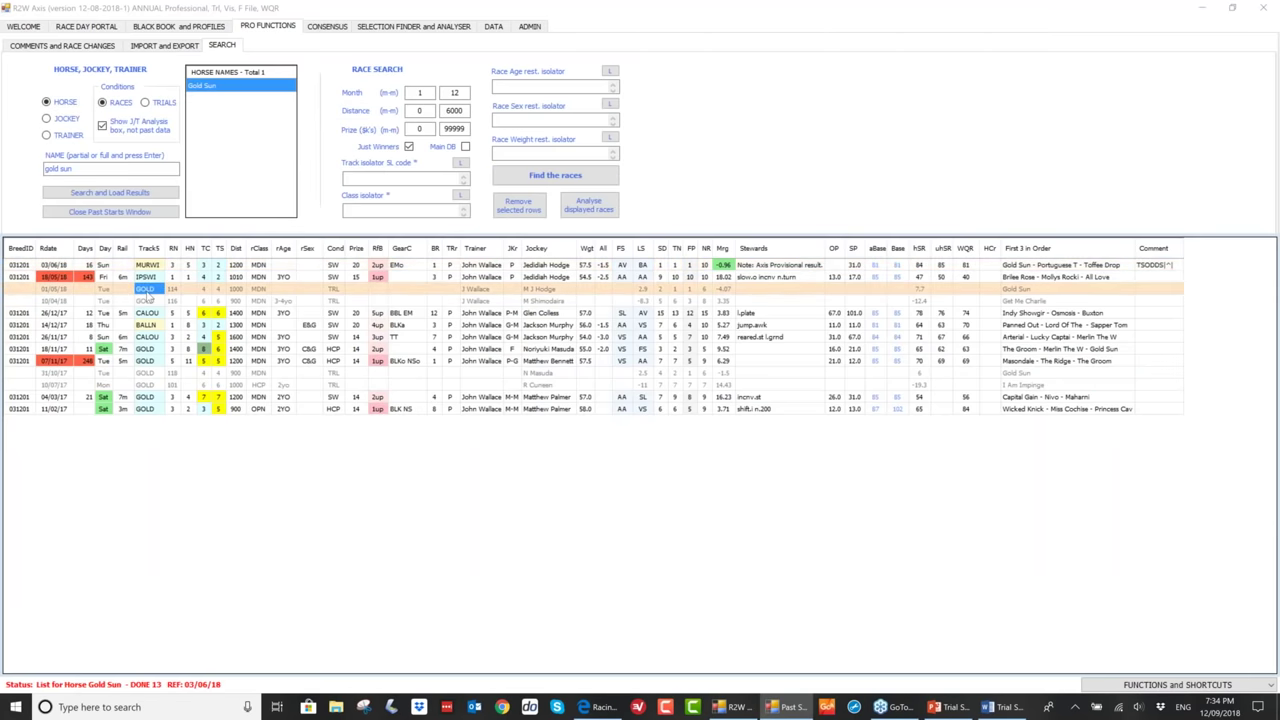
pyautogui.doubleClick(147, 294)
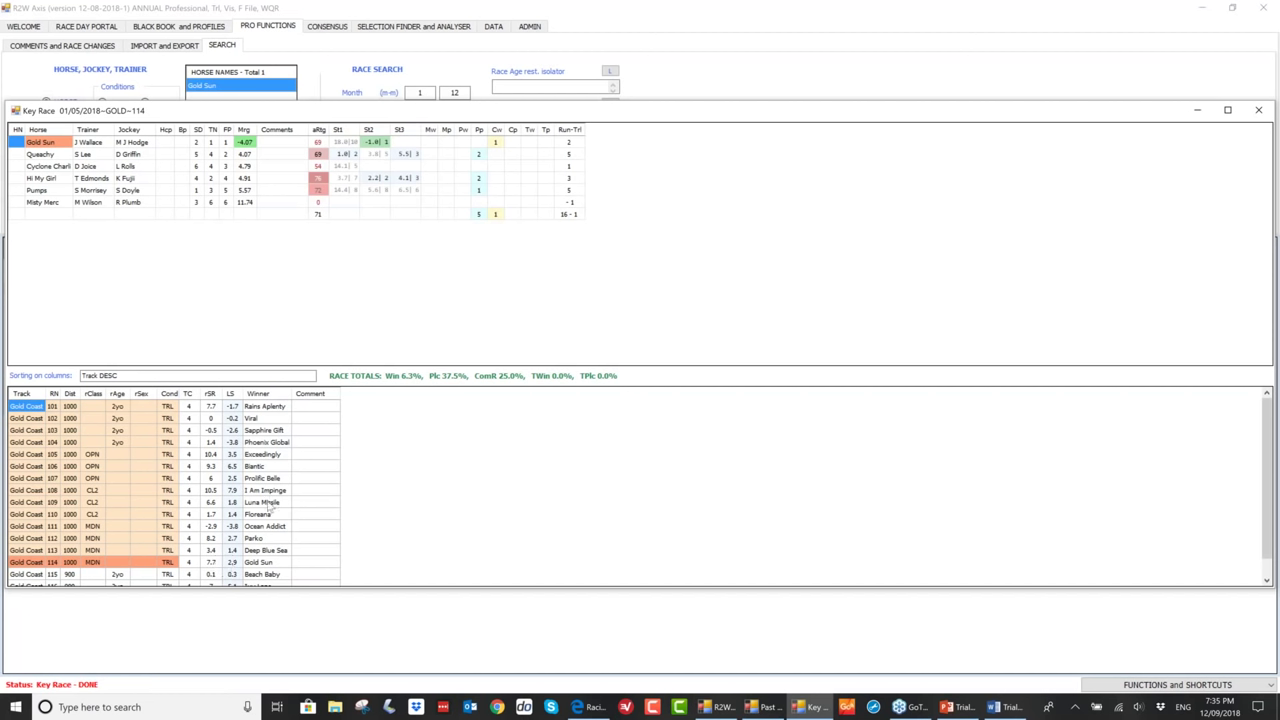
pyautogui.click(265, 503)
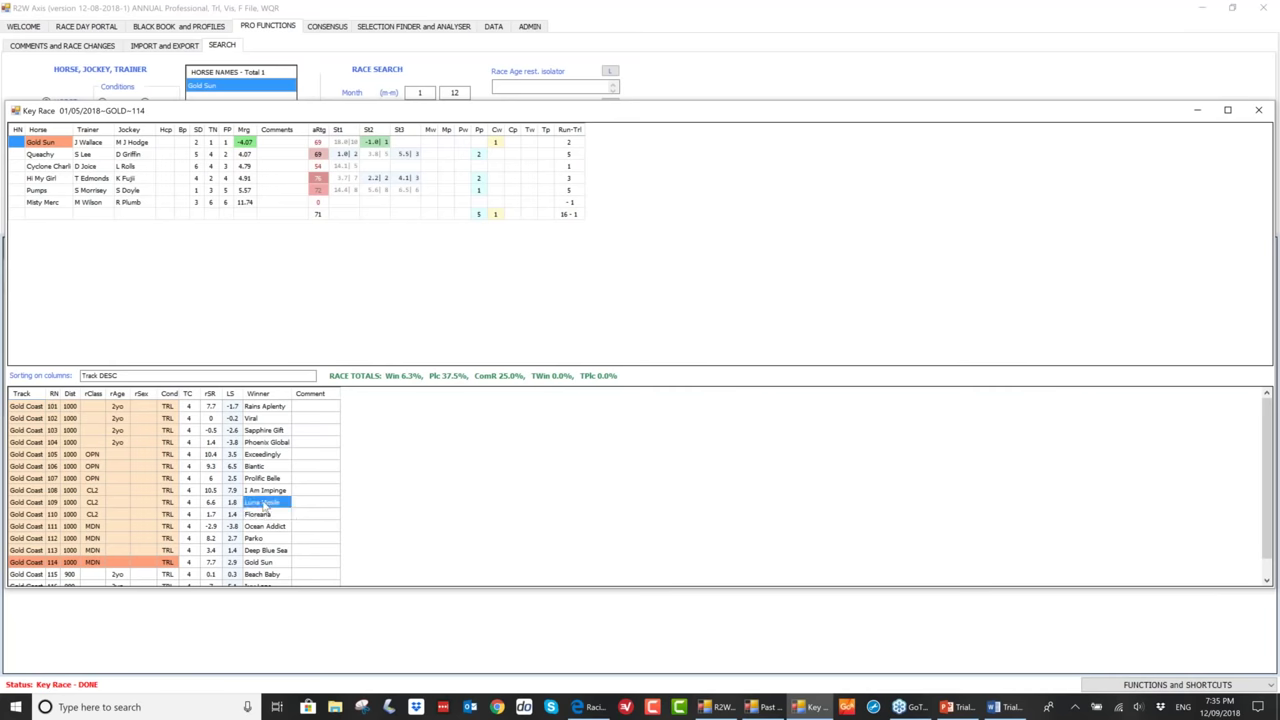
pyautogui.doubleClick(40, 503)
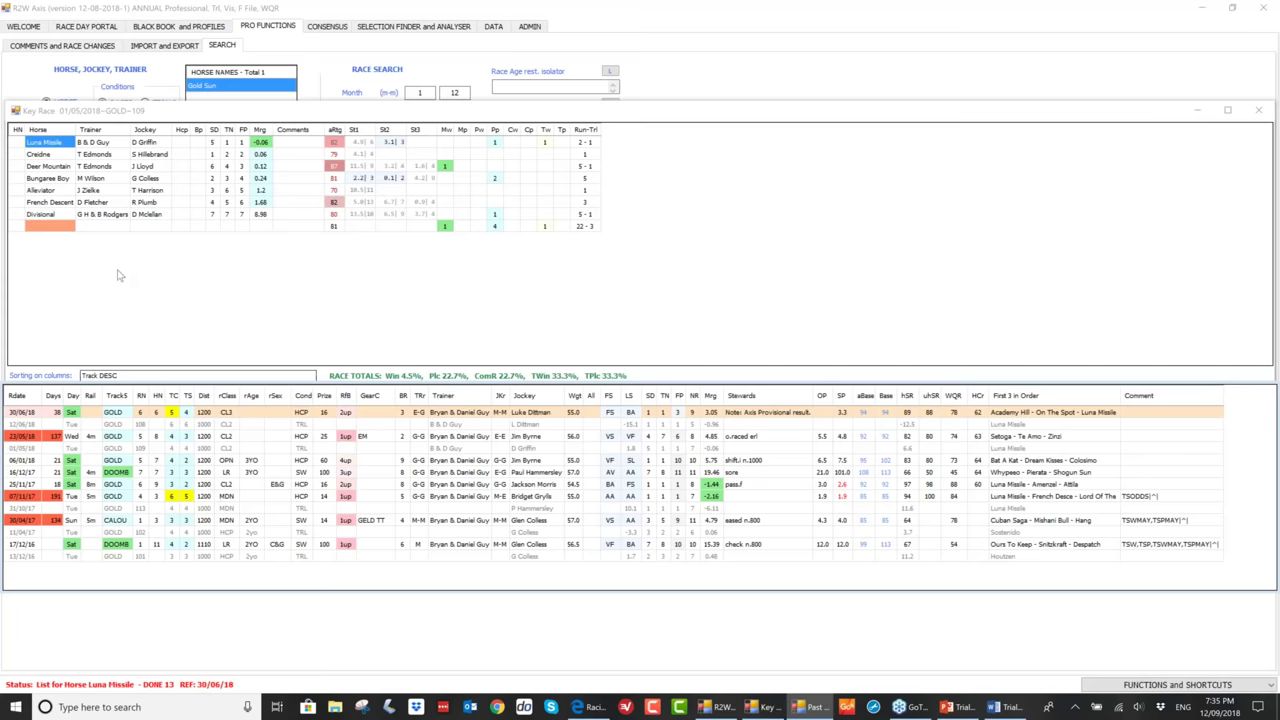
# - Show the runners of Gold Coast trial 105 and load Exceedingly's past starts
pyautogui.click(117, 274)
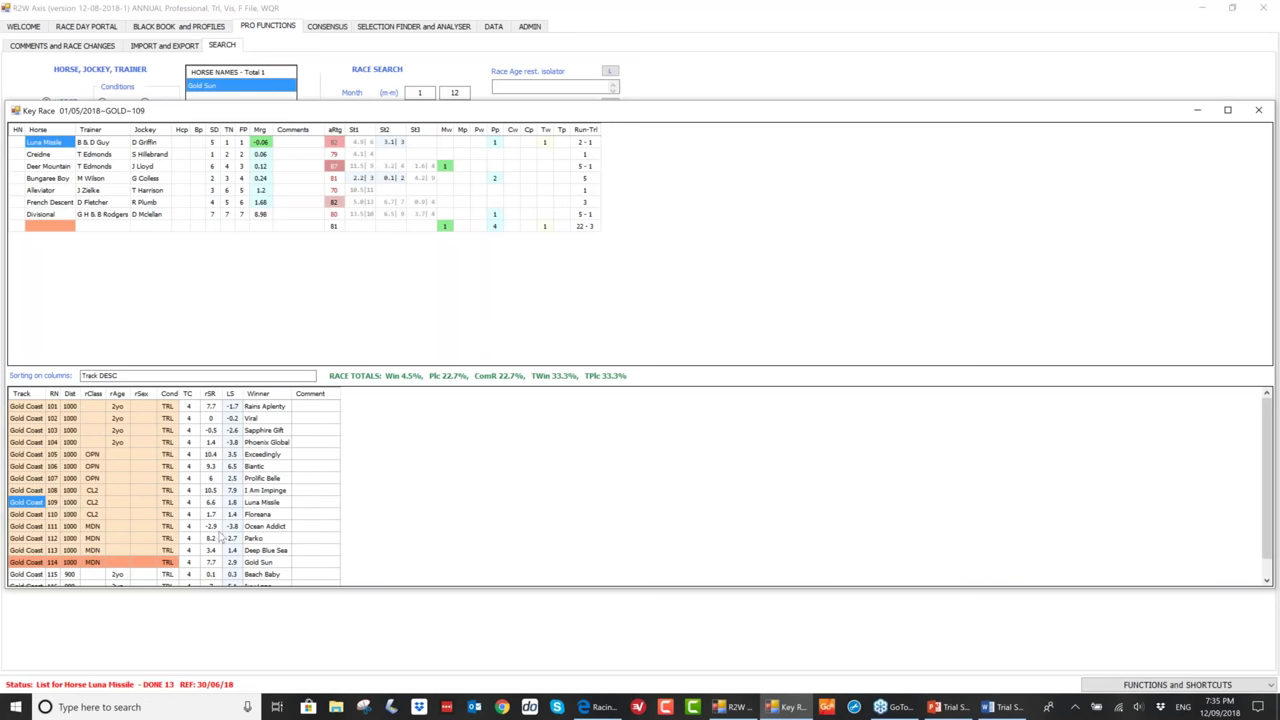
pyautogui.click(28, 454)
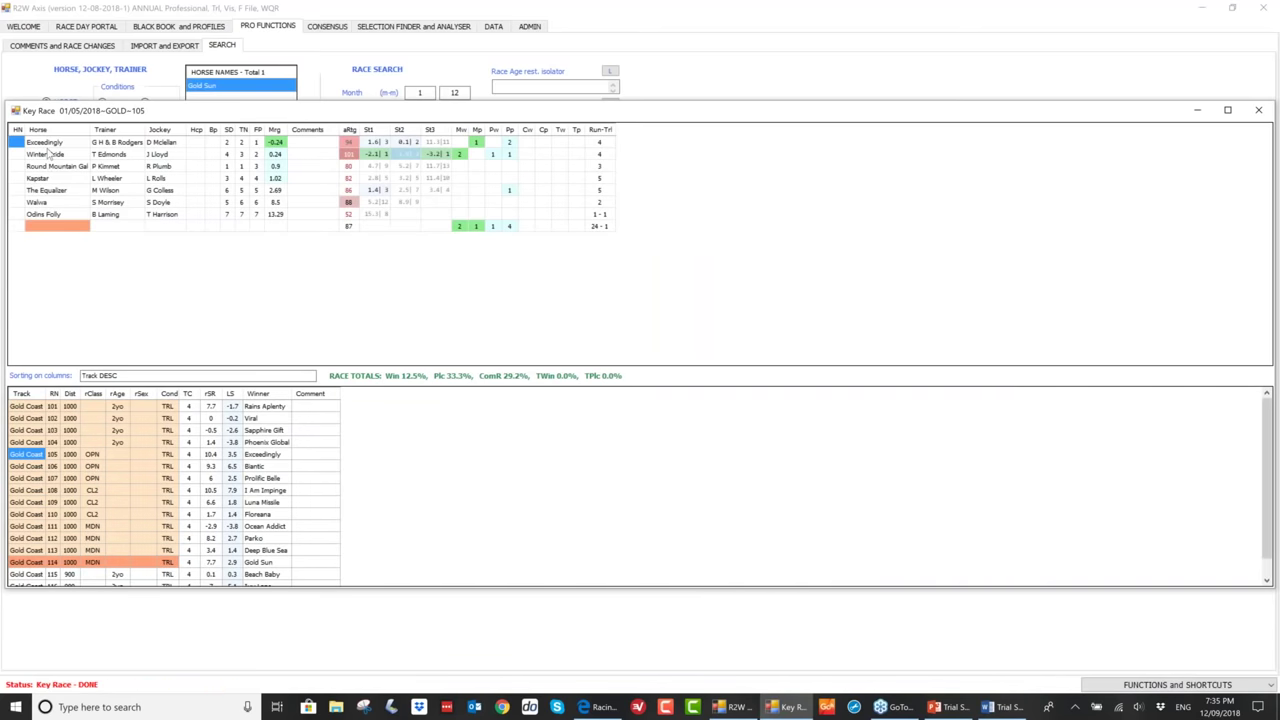
pyautogui.doubleClick(44, 144)
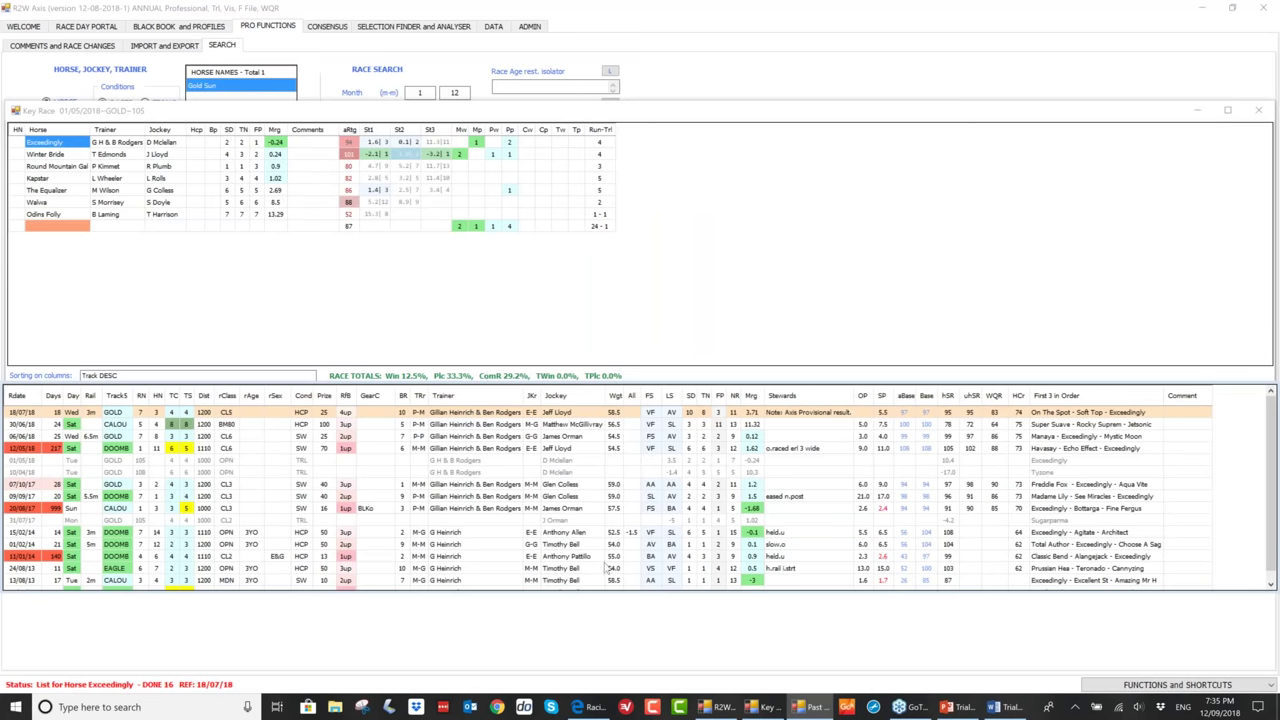
# - Open the Gold Coast trial 108 key race and review winner I Am Impinge's past starts
pyautogui.click(126, 259)
pyautogui.doubleClick(25, 490)
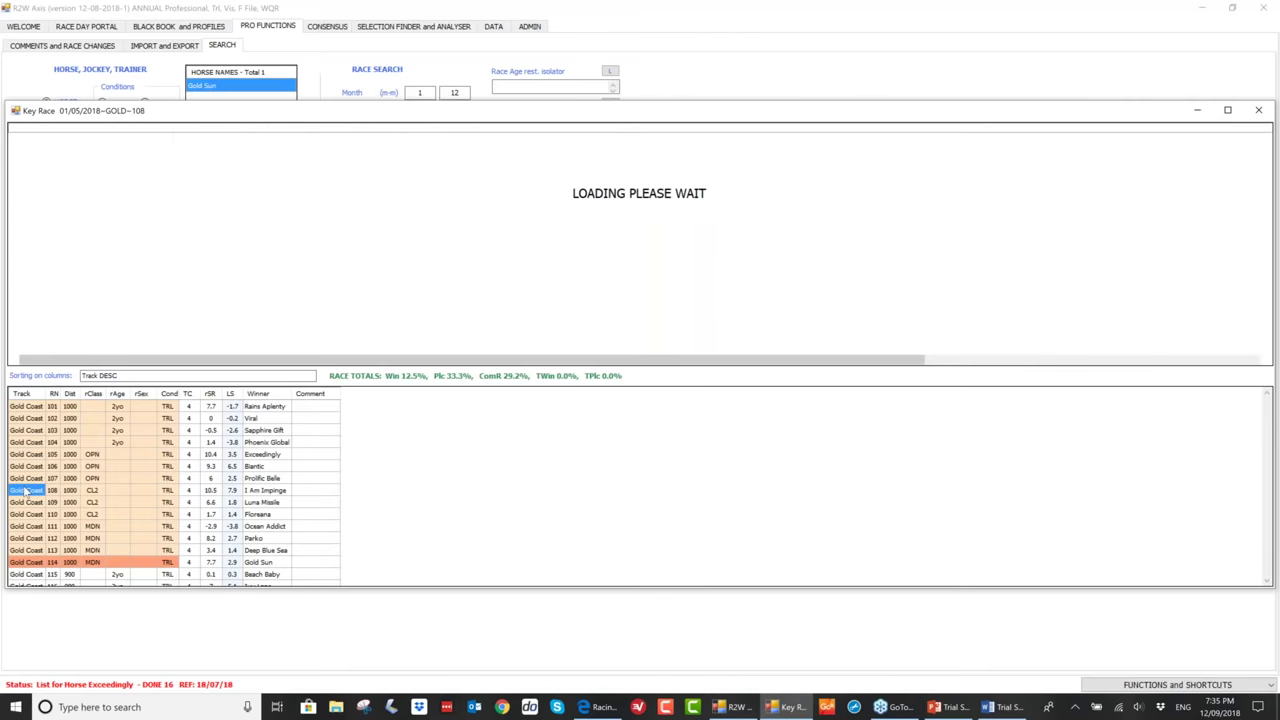
pyautogui.click(50, 143)
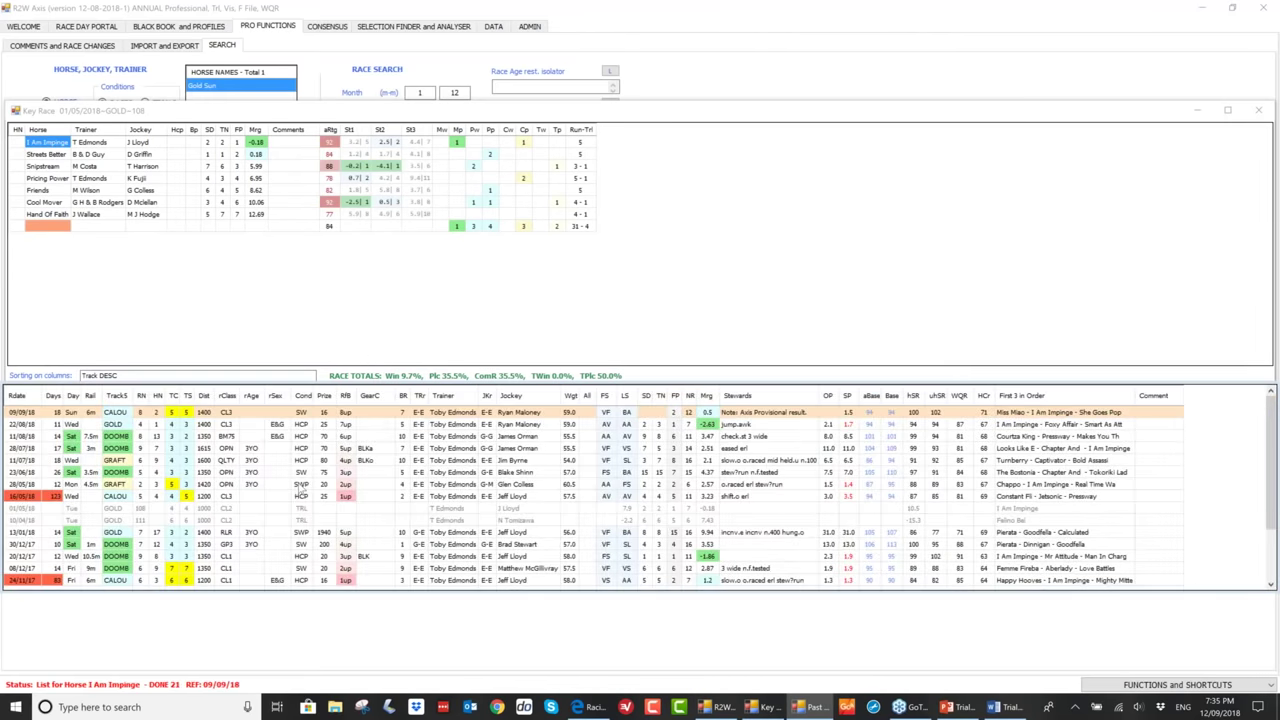
pyautogui.scroll(-1, 299, 487)
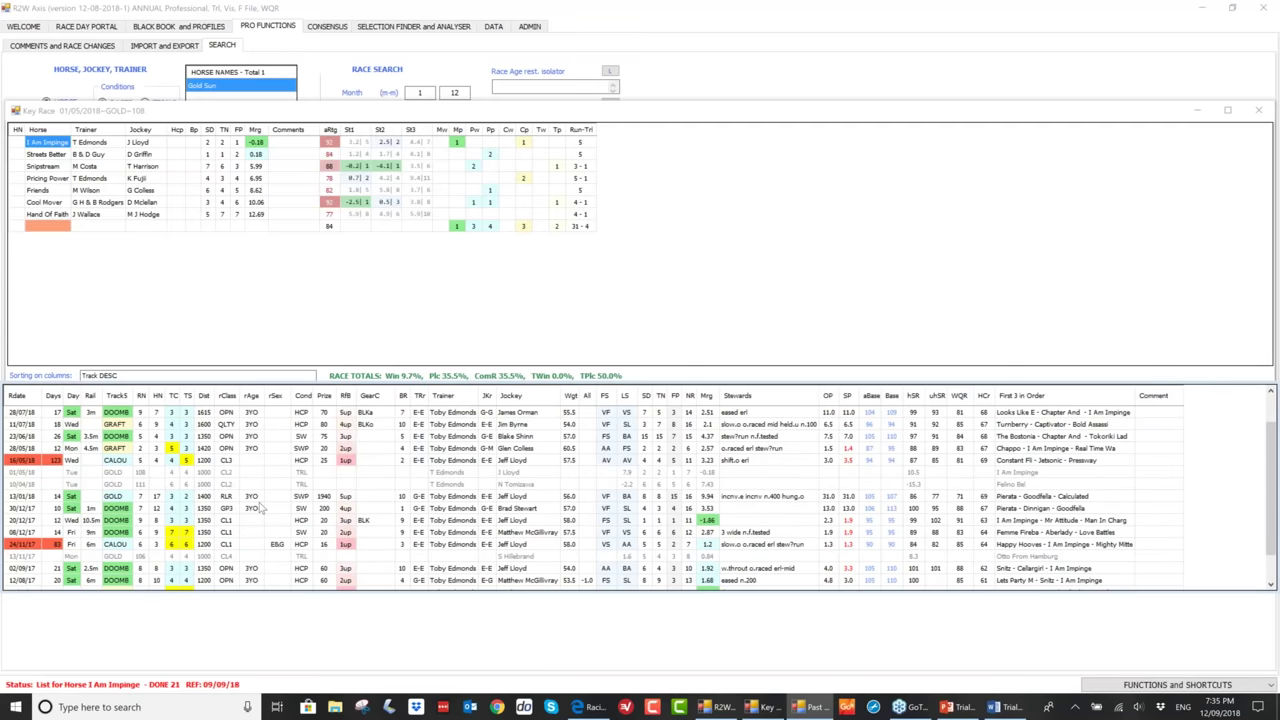
pyautogui.scroll(-1, 262, 508)
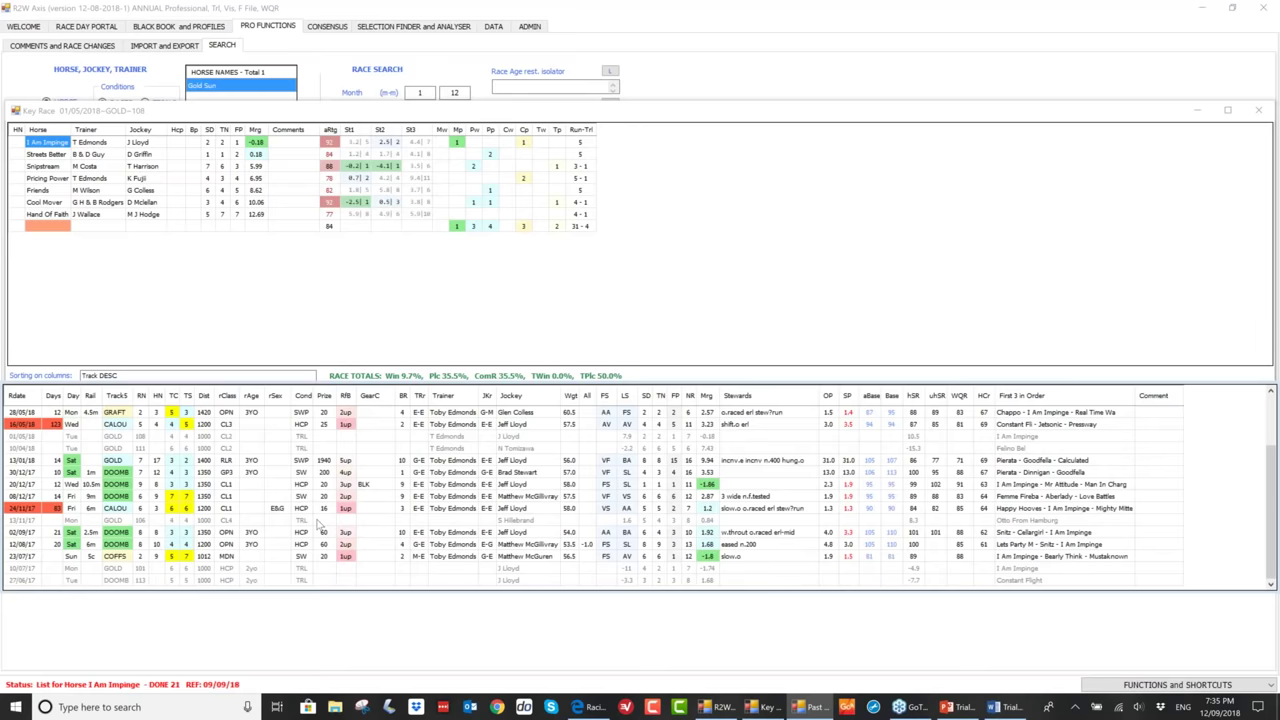
pyautogui.scroll(1, 318, 524)
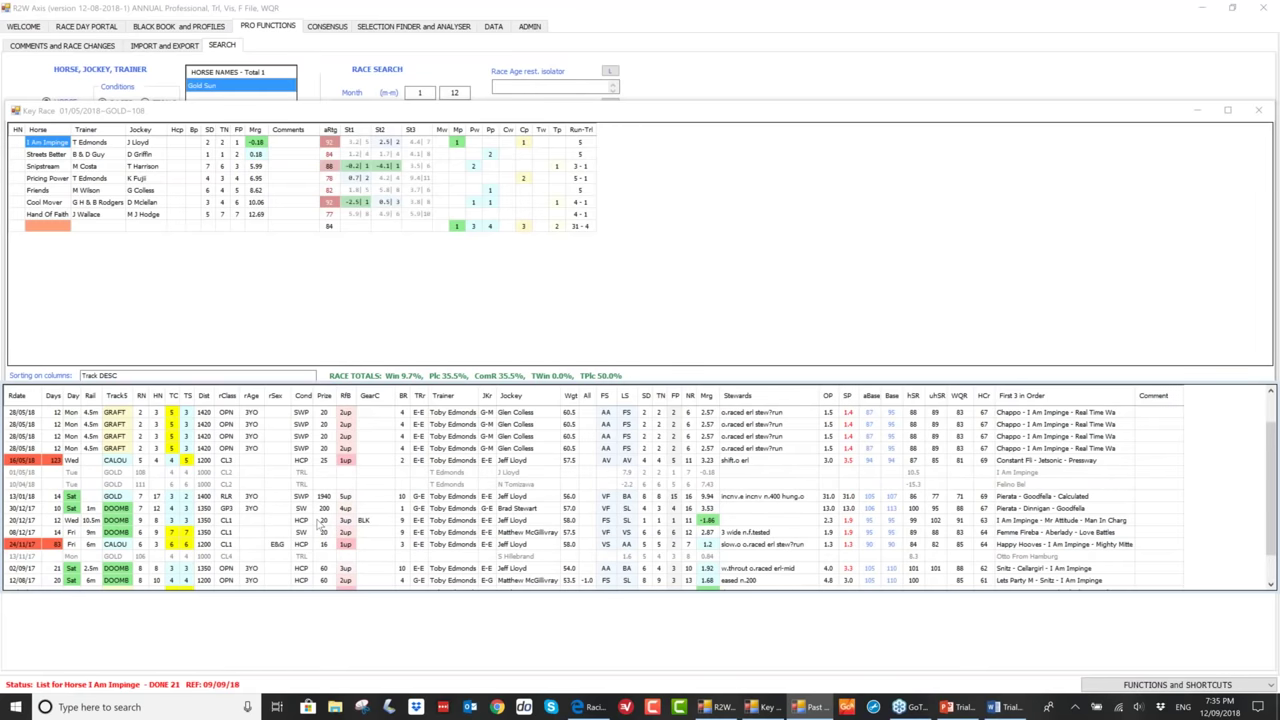
pyautogui.click(797, 134)
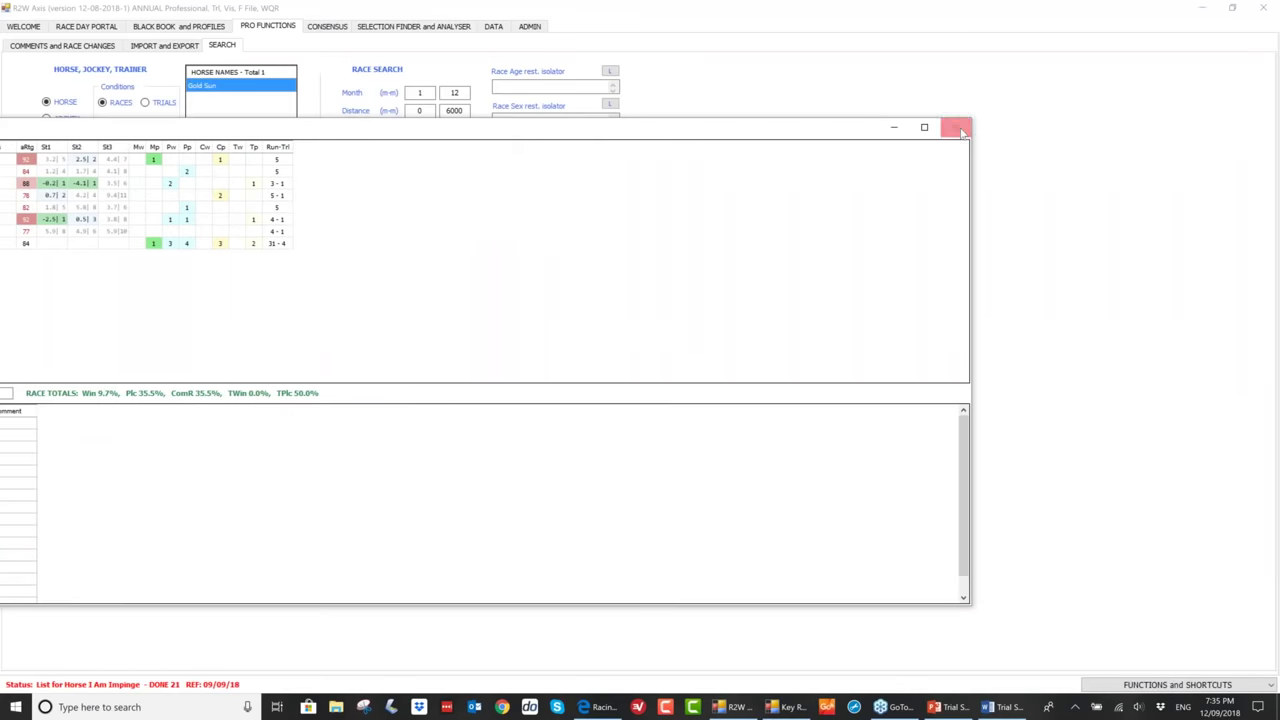
# - Close the trial 108 Key Race window and reload Gold Sun's 13 past starts
pyautogui.click(960, 131)
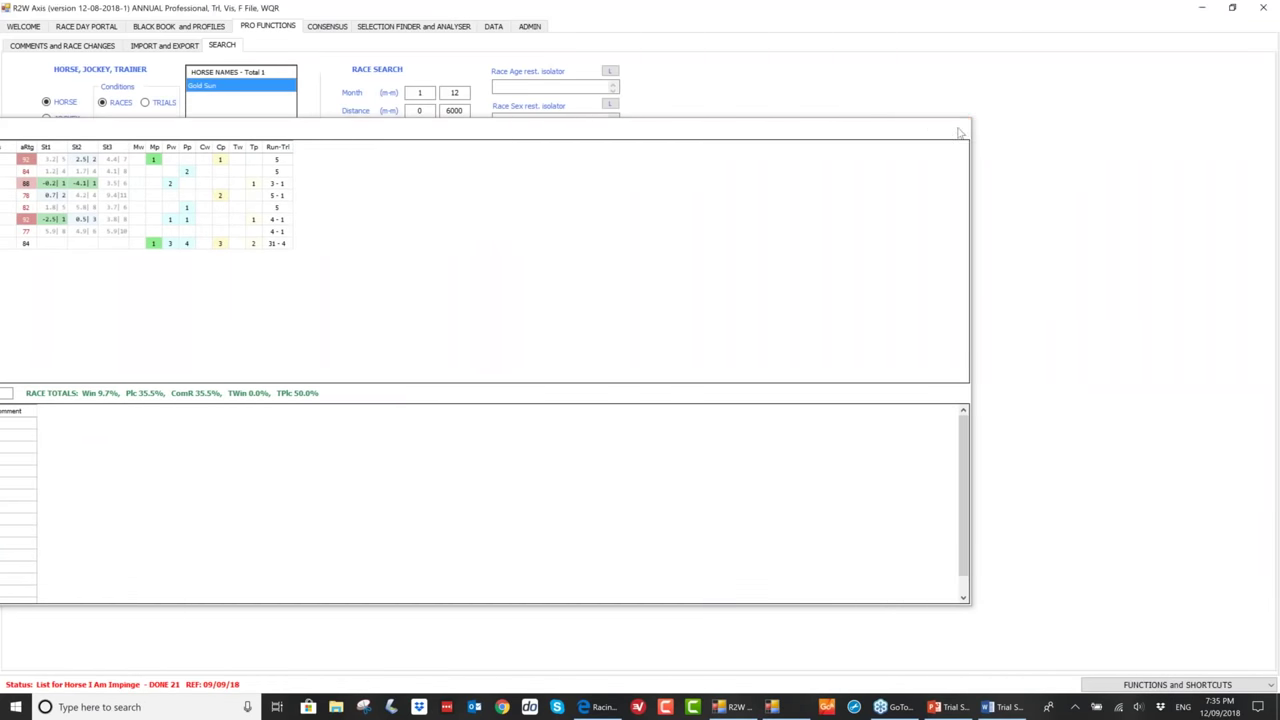
pyautogui.click(226, 87)
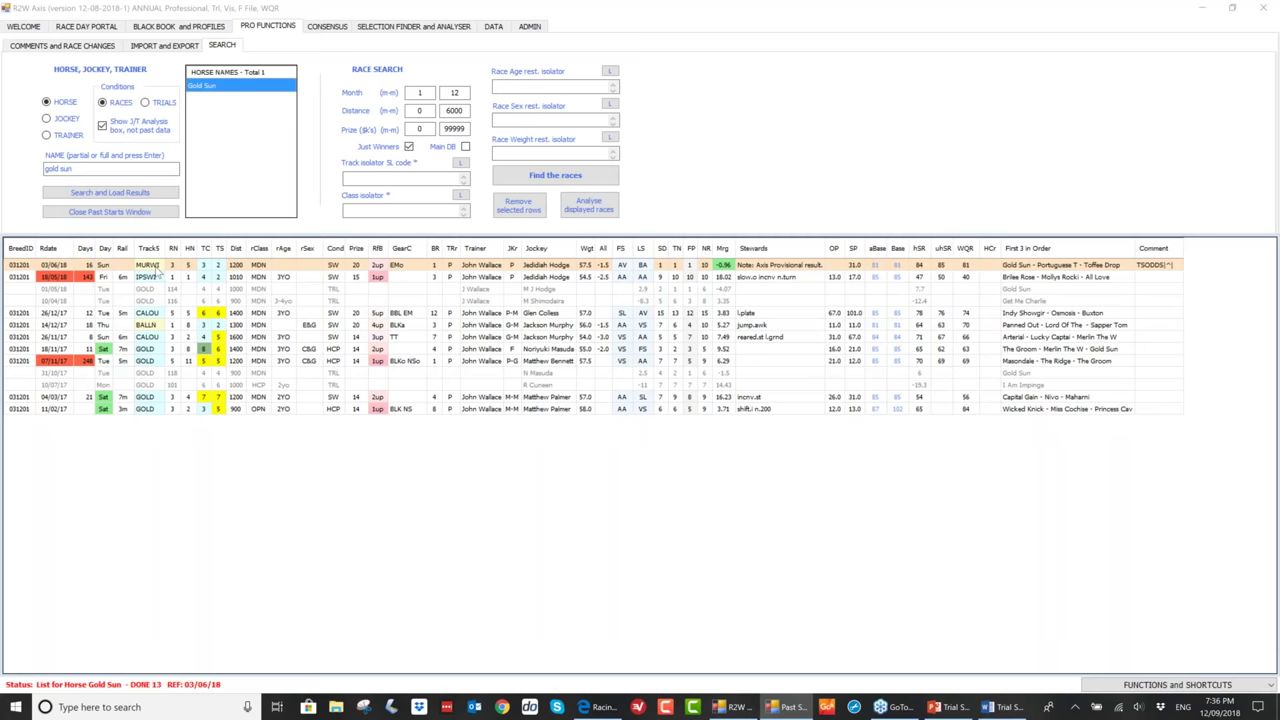
# - View Gold Sun's 03/06/18 Murwillumbah maiden-win key race, close it, and return to The Edge slide
pyautogui.click(156, 250)
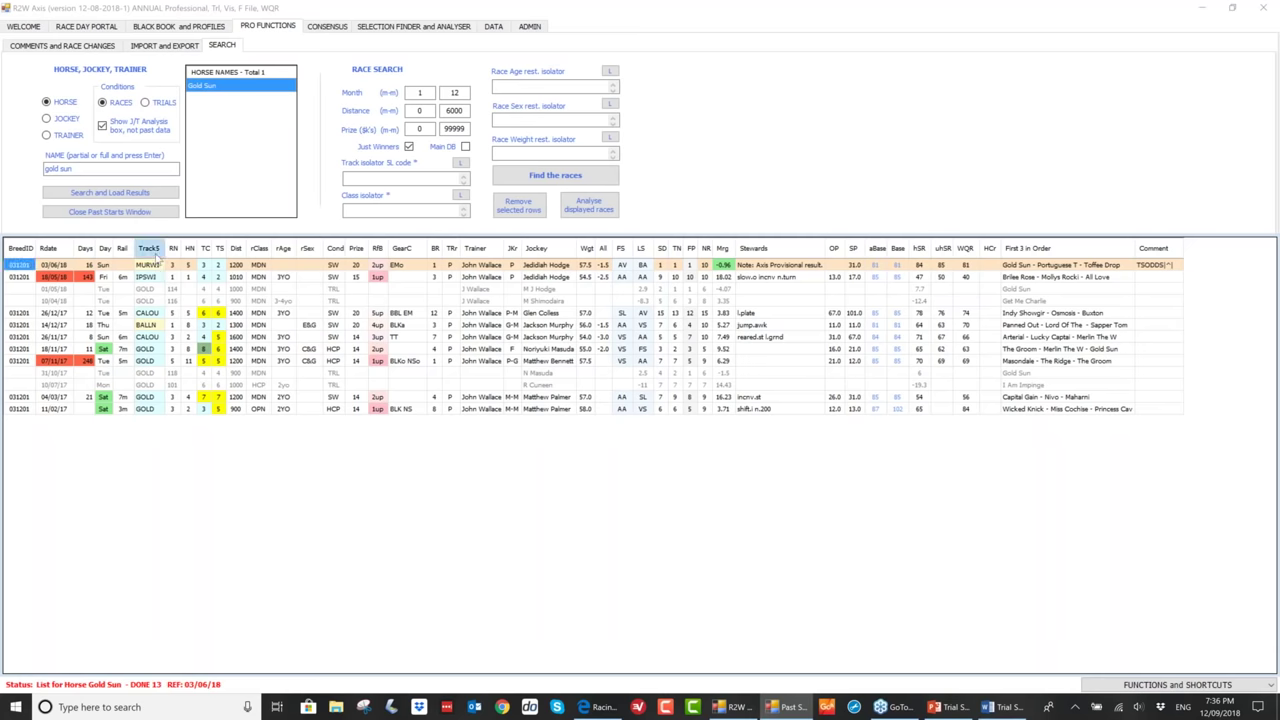
pyautogui.doubleClick(156, 258)
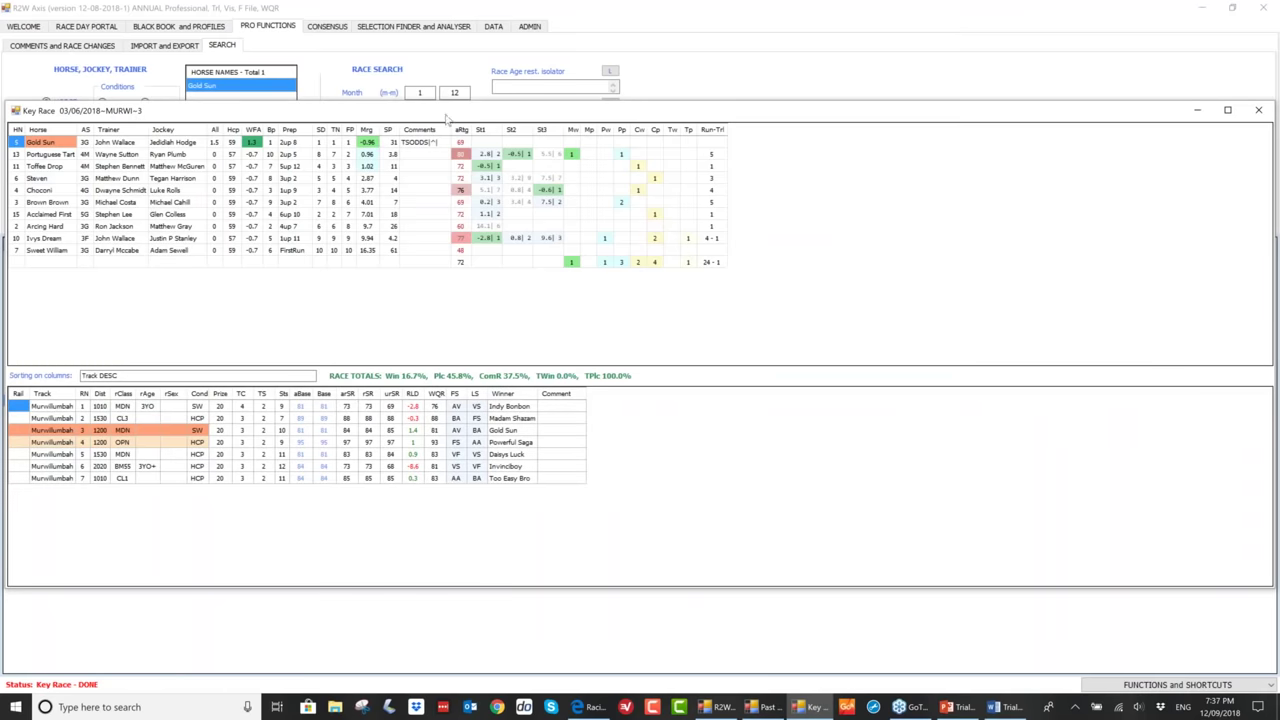
pyautogui.moveTo(318, 112); pyautogui.dragTo(118, 112)
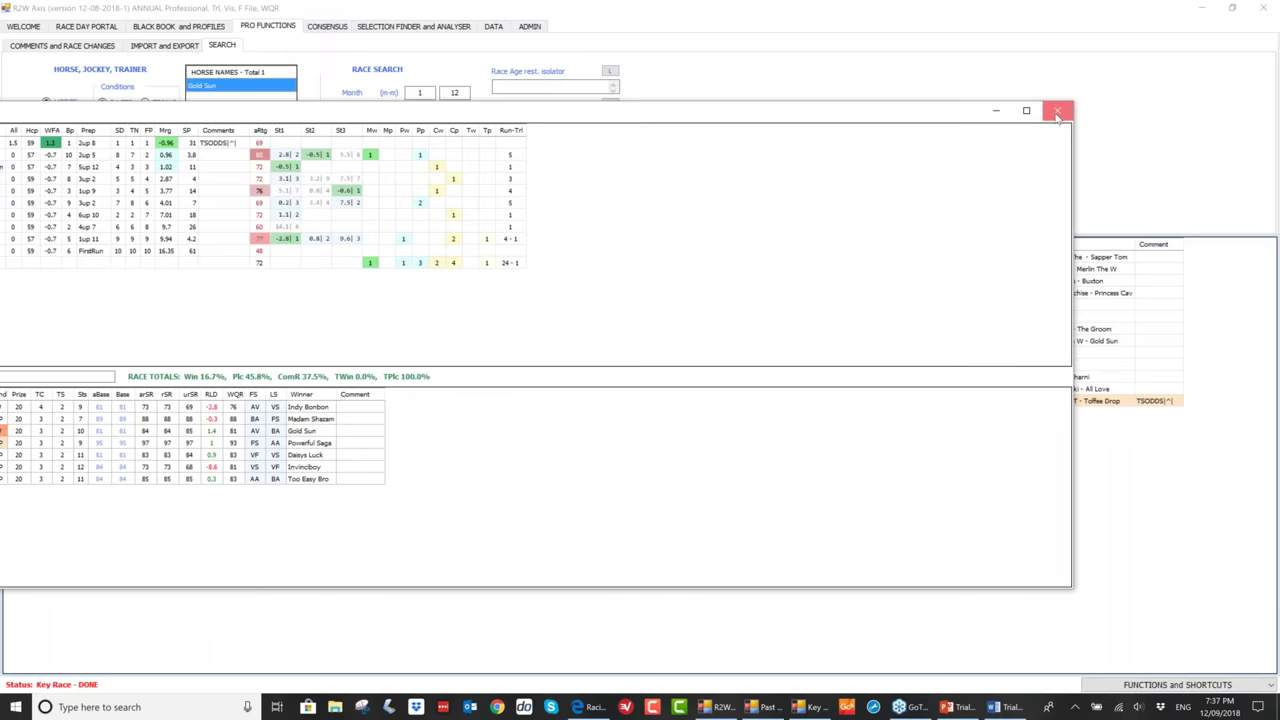
pyautogui.click(1057, 112)
pyautogui.hotkey('alt', 'Tab')
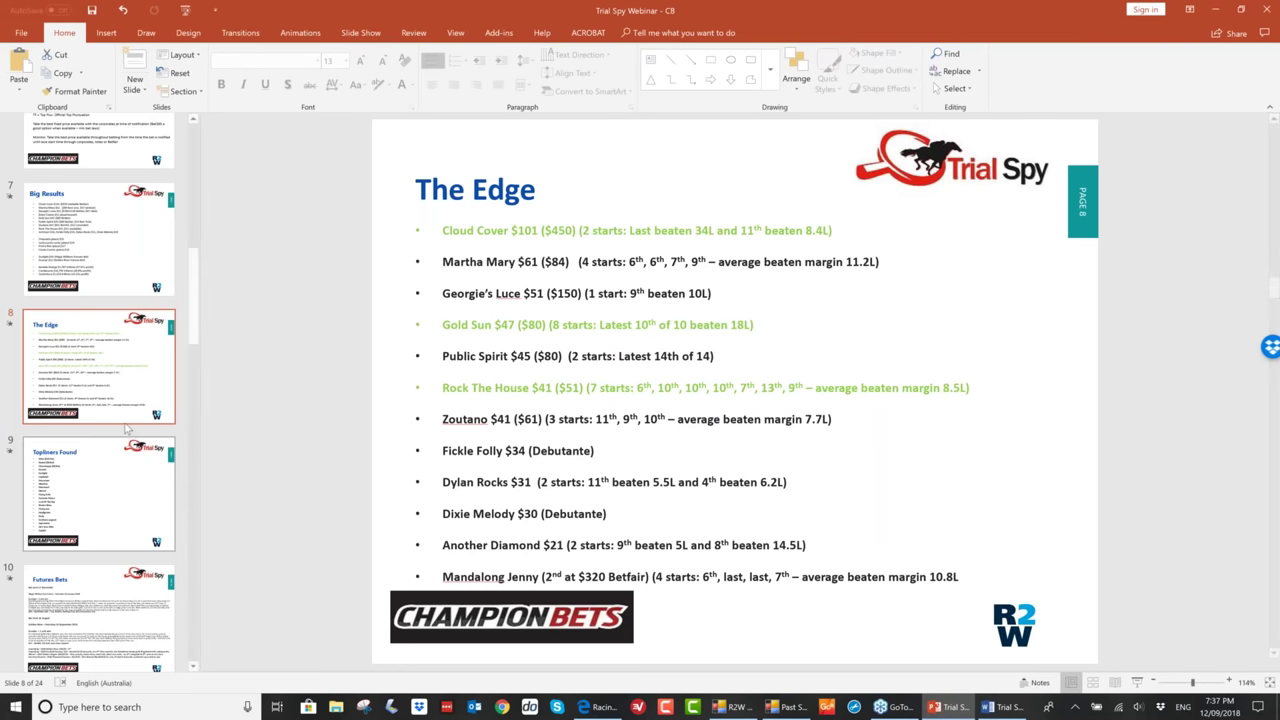
# - Go to slide 10, 'Futures Bets', covering the one-unit futures wins on Sunlight and Zoustar
pyautogui.scroll(-3, 127, 428)
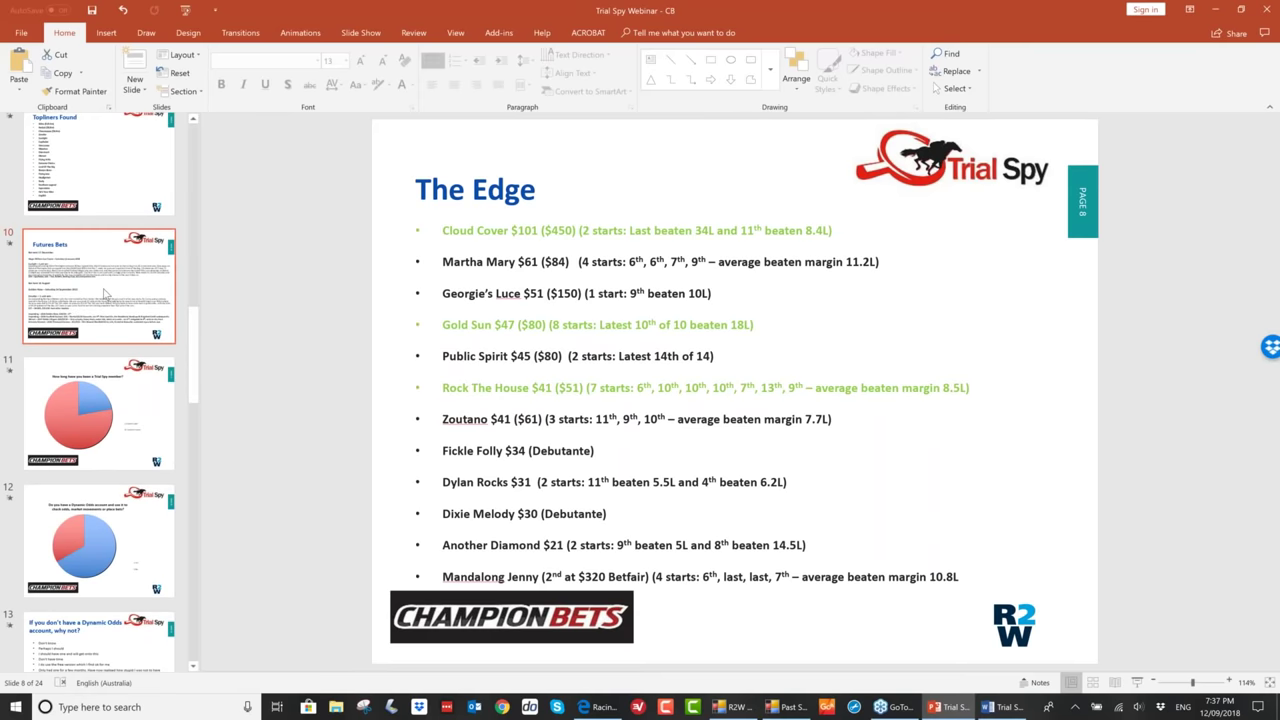
pyautogui.click(105, 293)
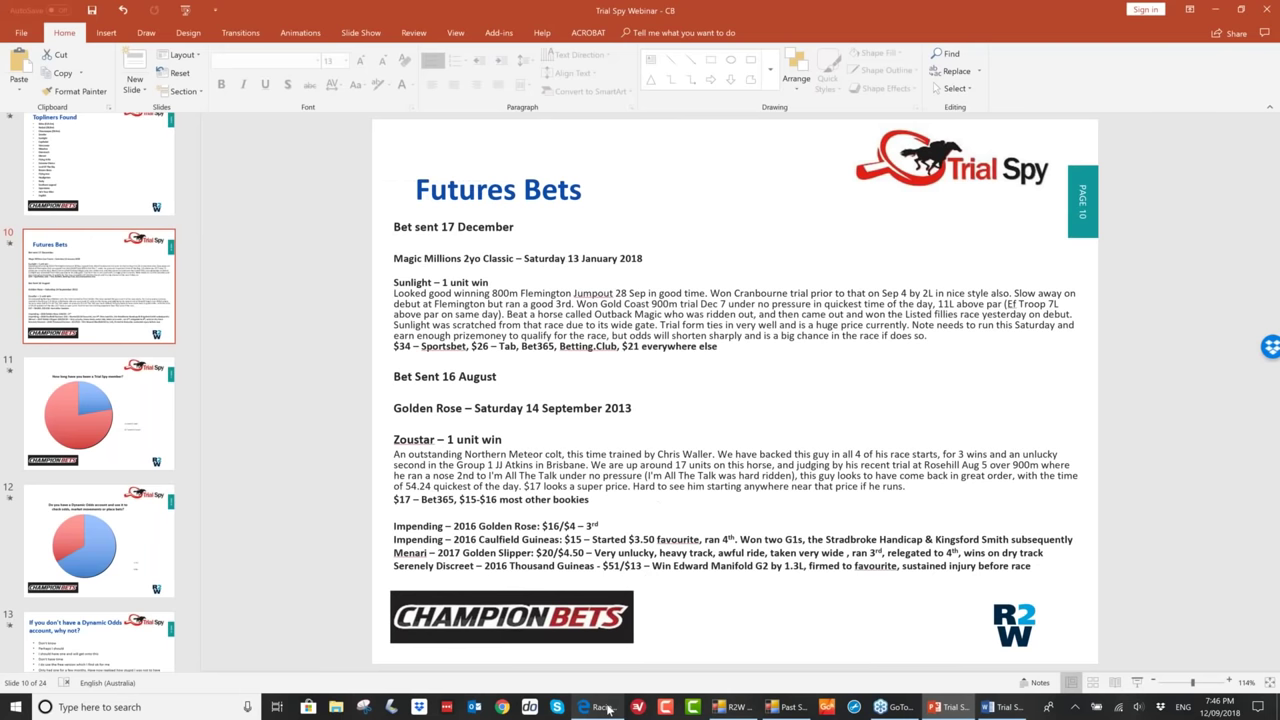
pyautogui.click(600, 707)
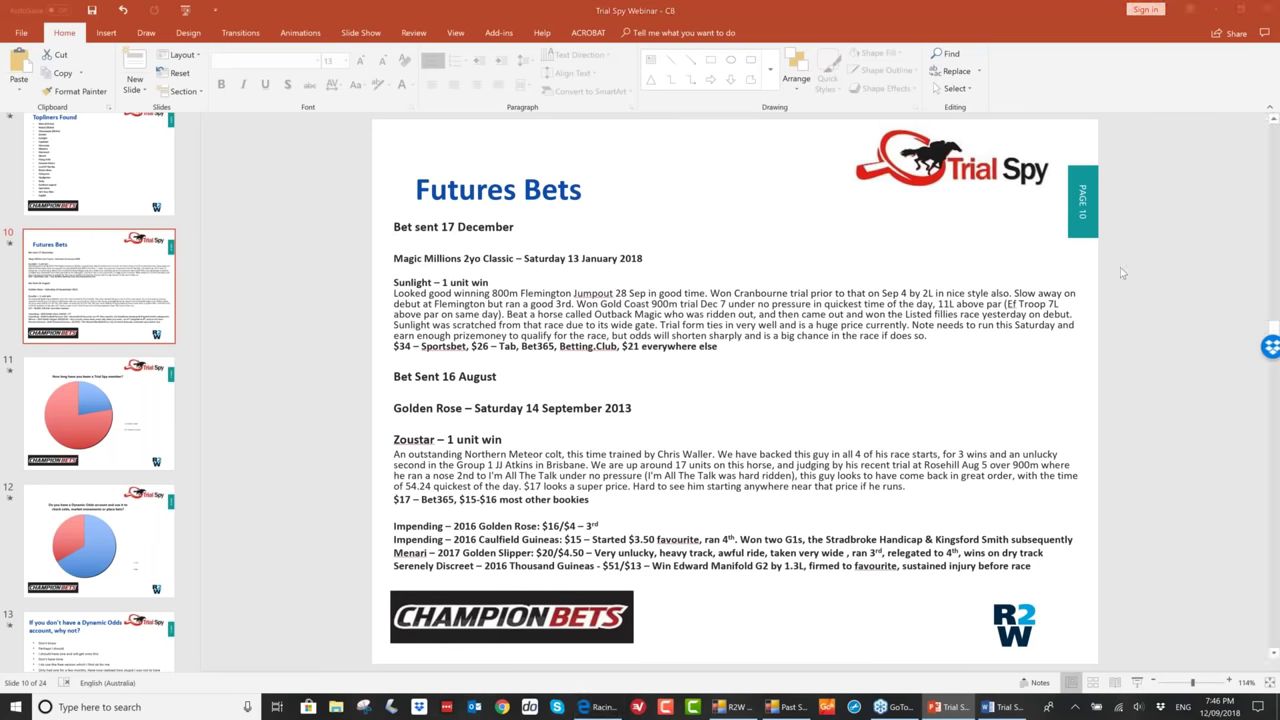
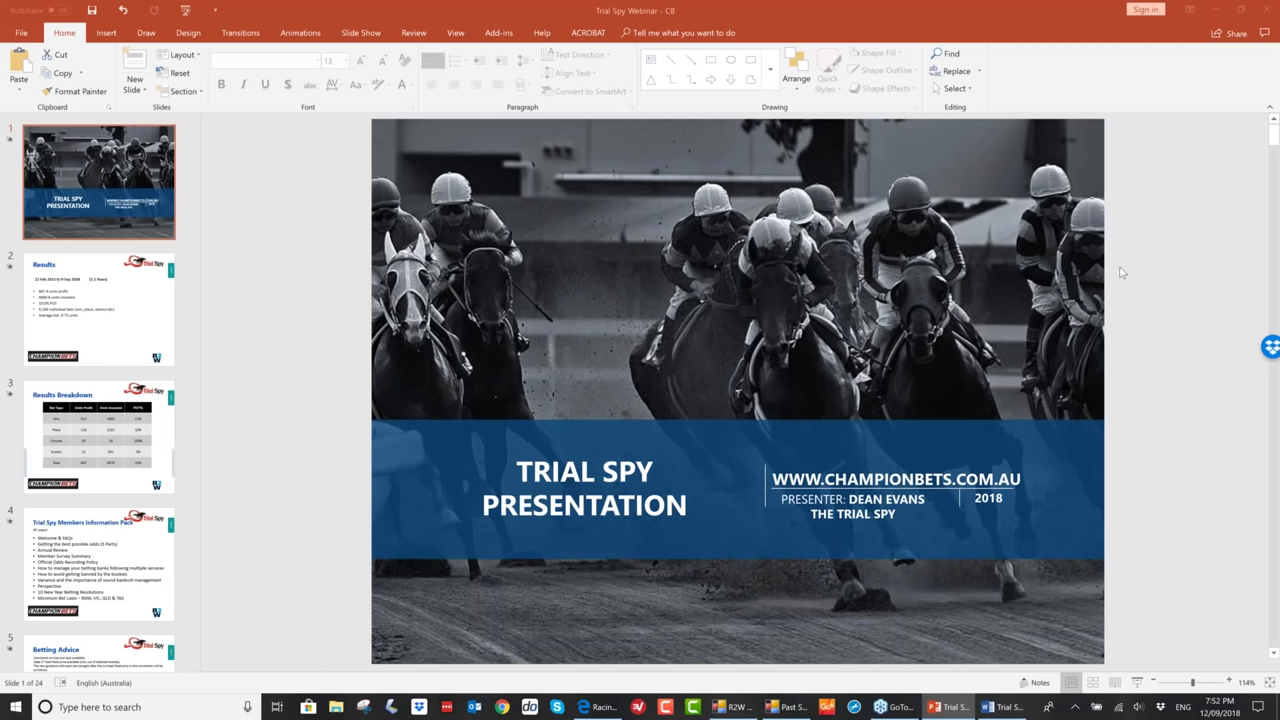
# - Return to the Trial Spy Webinar deck and show its last slide, 24, 'Questions?'
pyautogui.hotkey('alt', 'Tab')
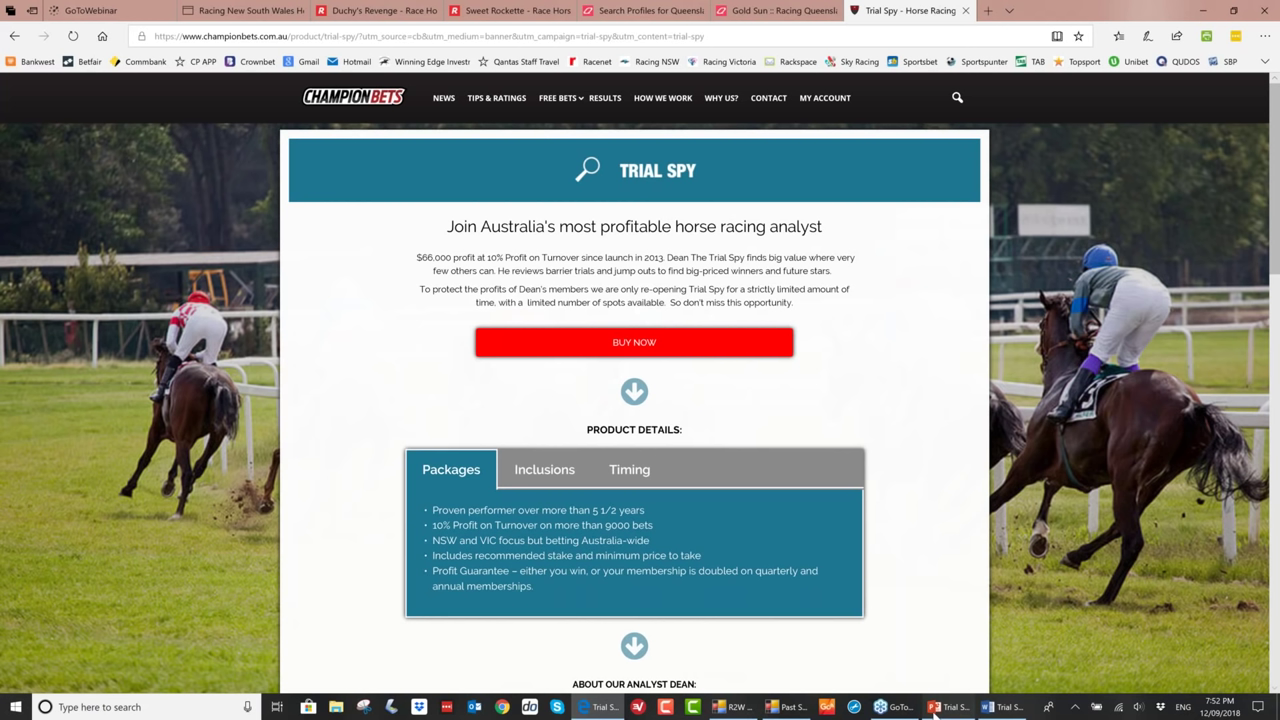
pyautogui.click(935, 711)
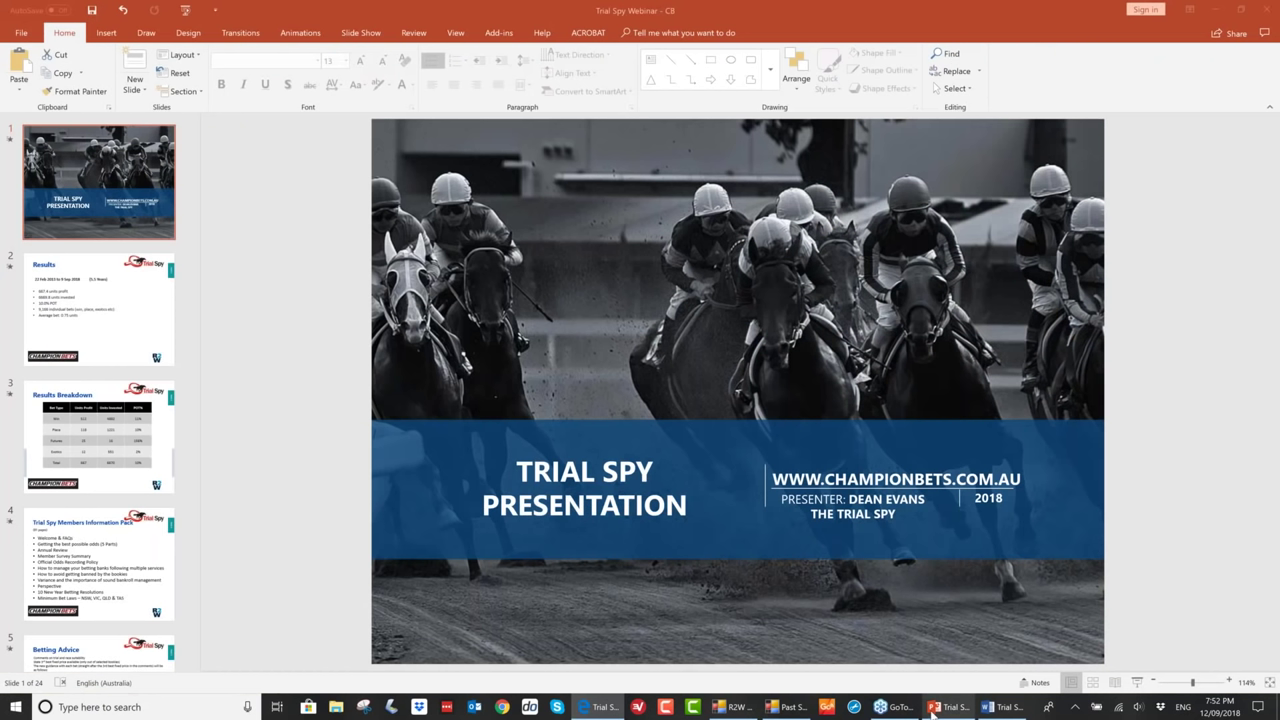
pyautogui.press('End')
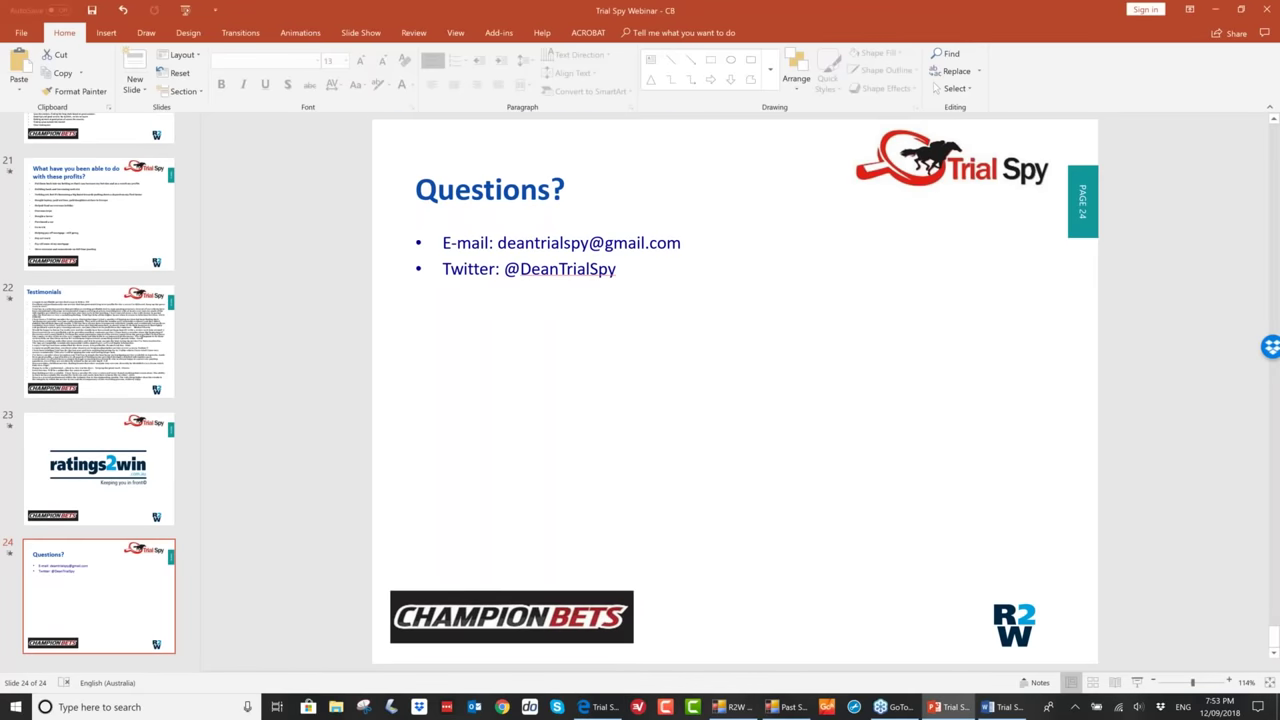